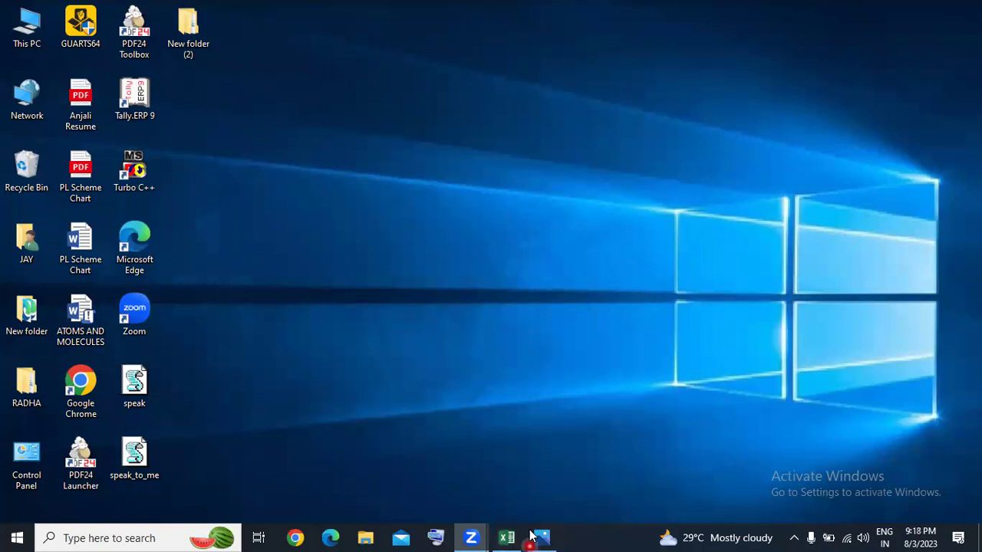
Bring up the Book2 marks workbook, select cell E2 and show the Page Layout settings
click(520, 536)
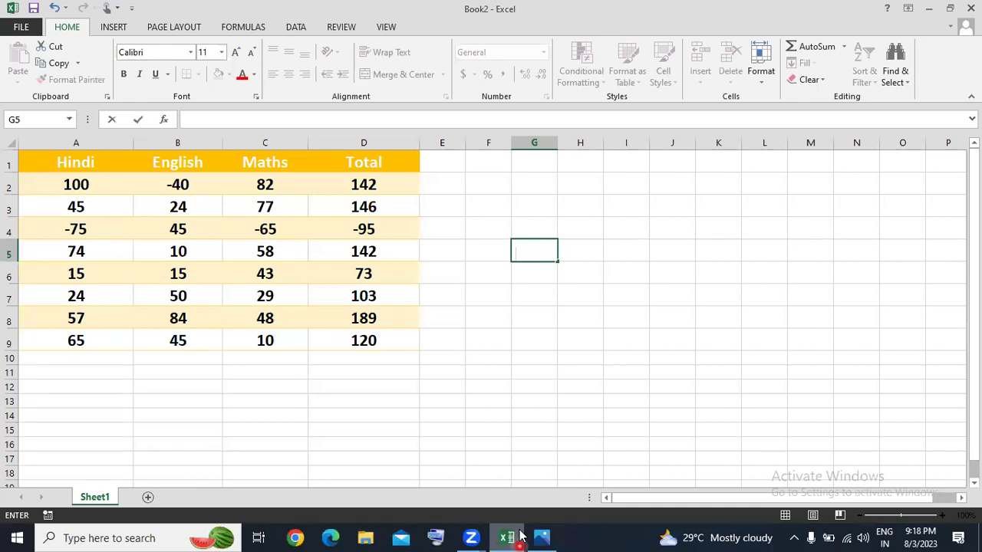
click(128, 35)
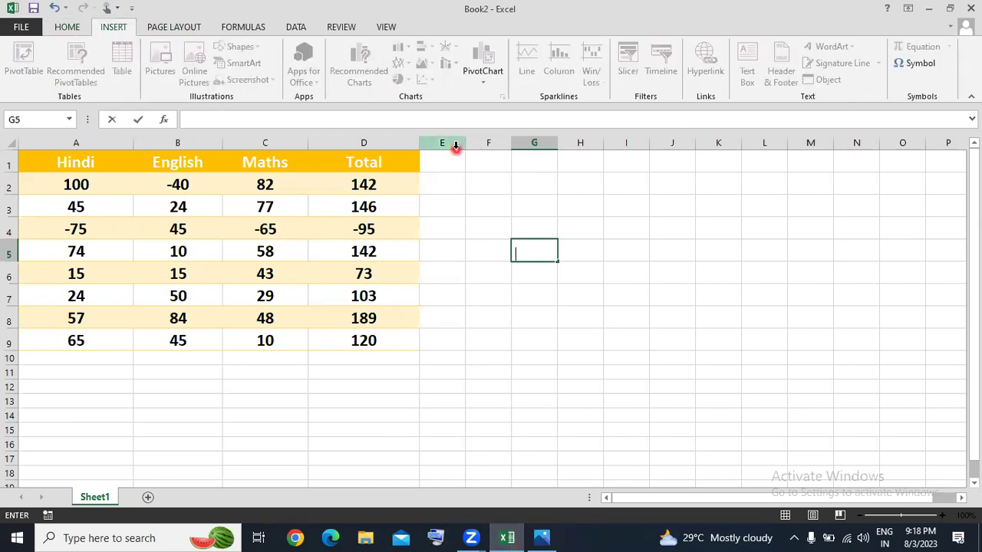
click(444, 185)
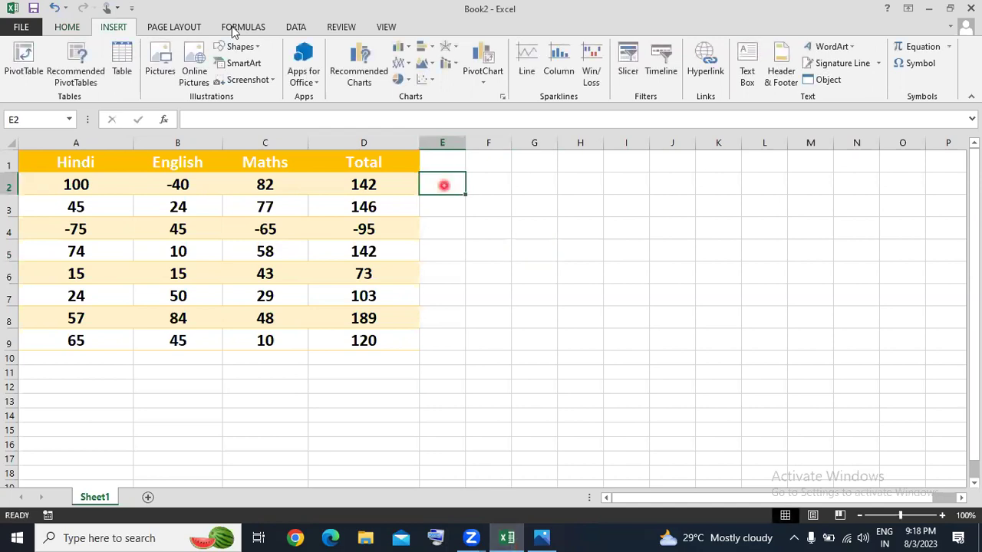
click(198, 31)
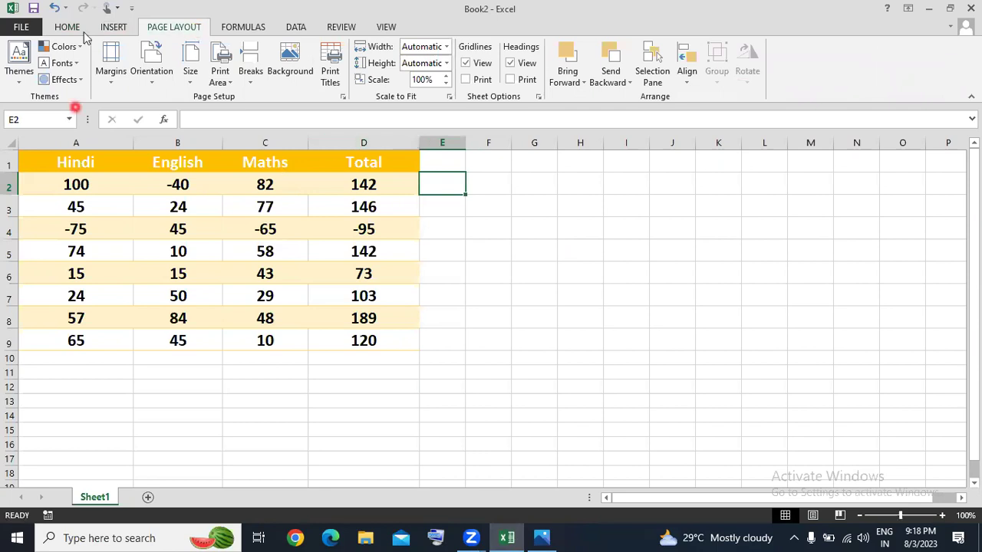
click(65, 103)
Apply the Slice theme to the workbook, previewing the colour palettes without changing them
click(67, 81)
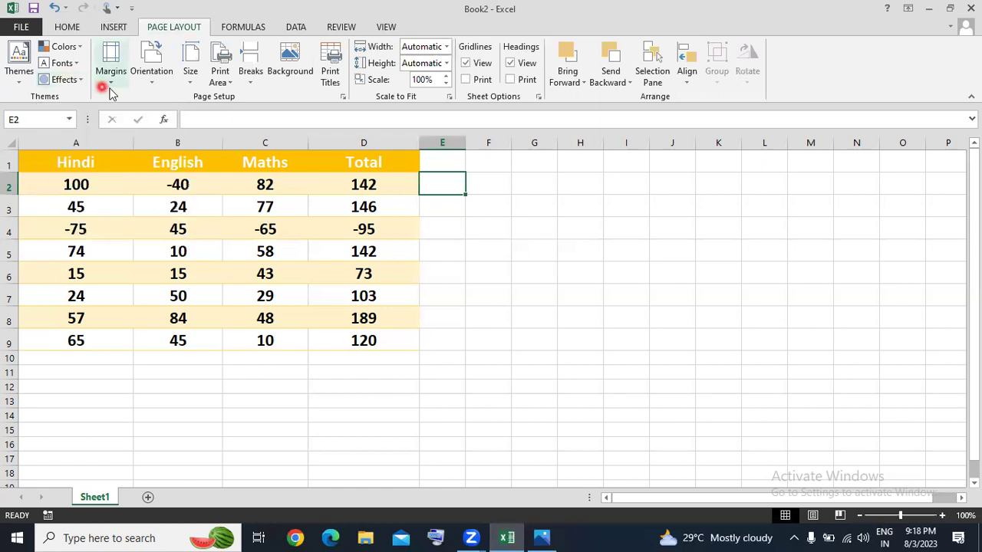
click(26, 81)
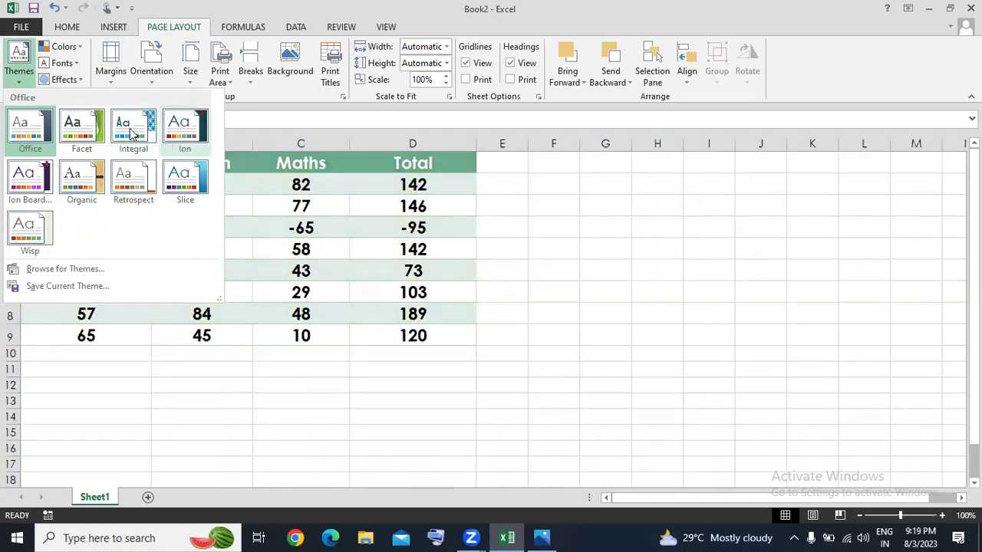
click(186, 178)
click(75, 44)
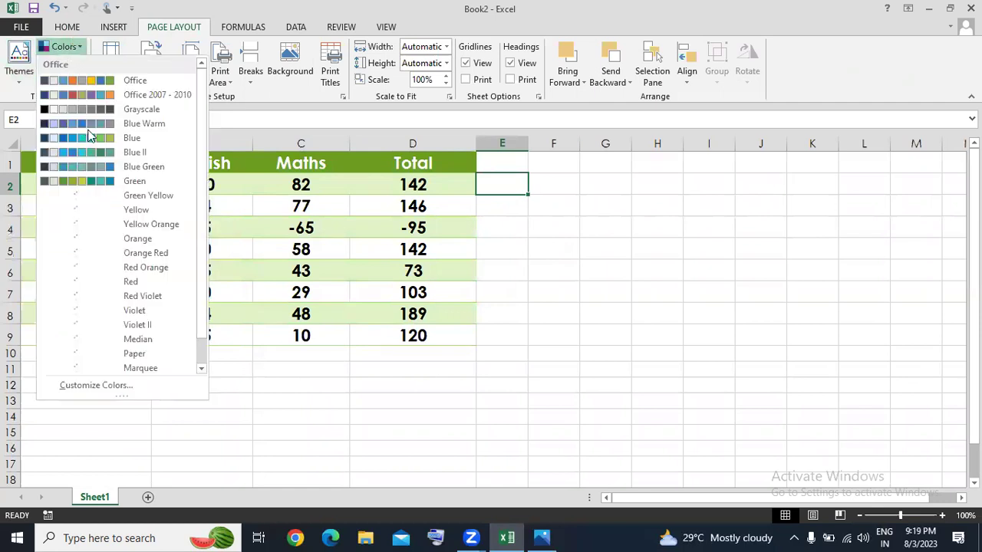
click(610, 235)
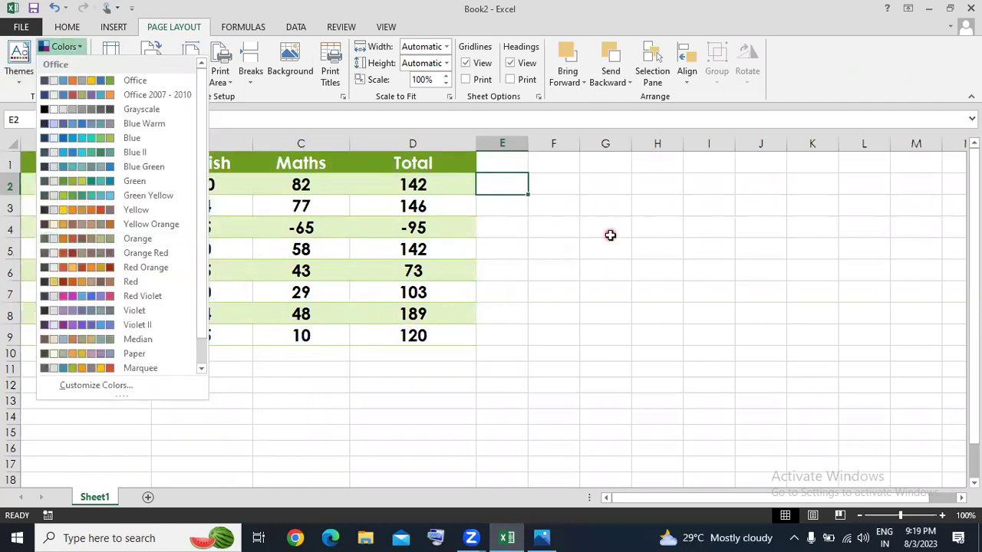
Set the worksheet's paper size to A4
click(212, 96)
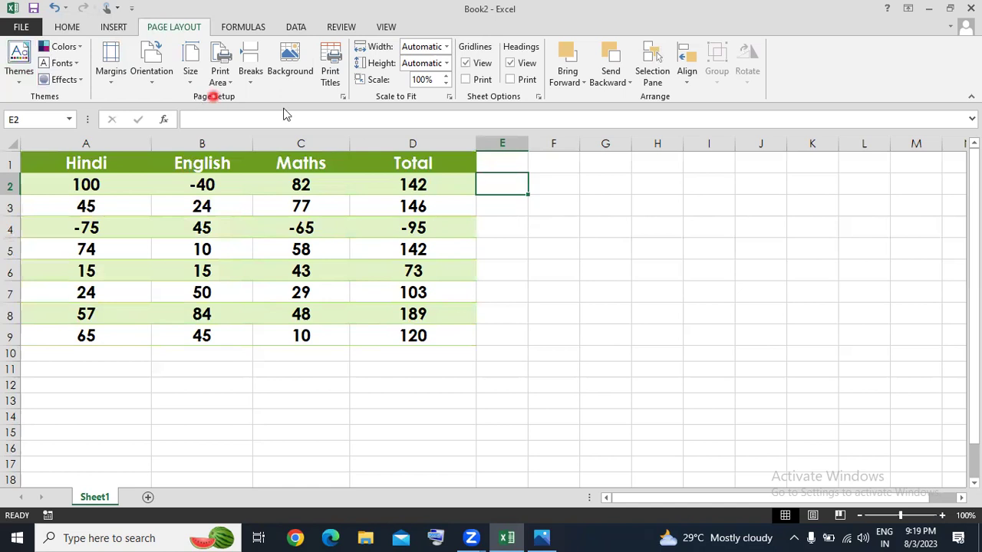
click(109, 68)
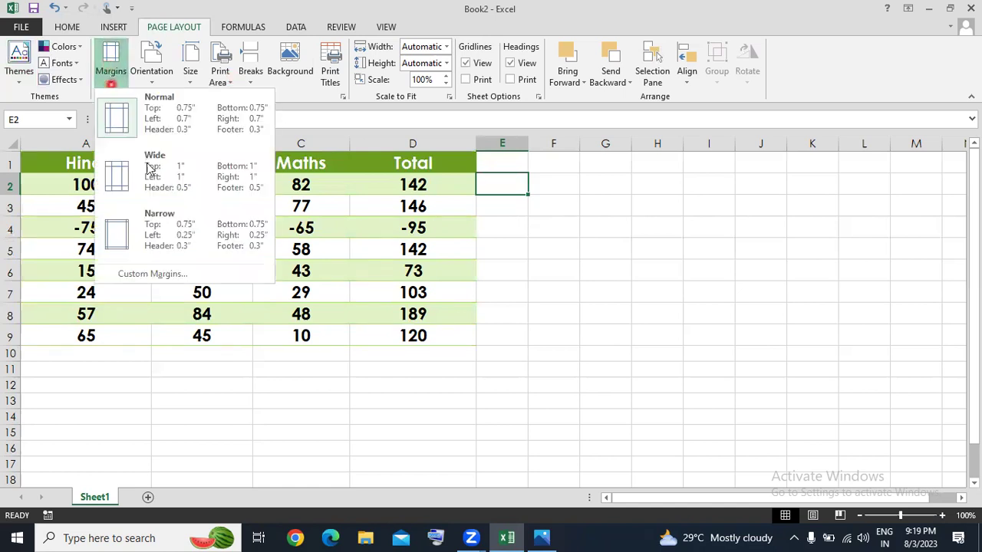
click(595, 329)
click(741, 340)
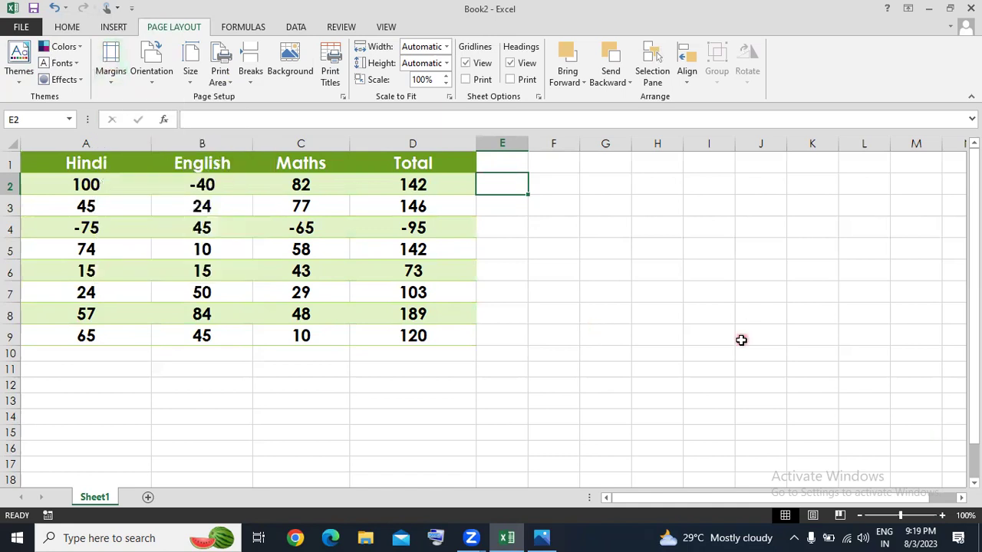
click(173, 56)
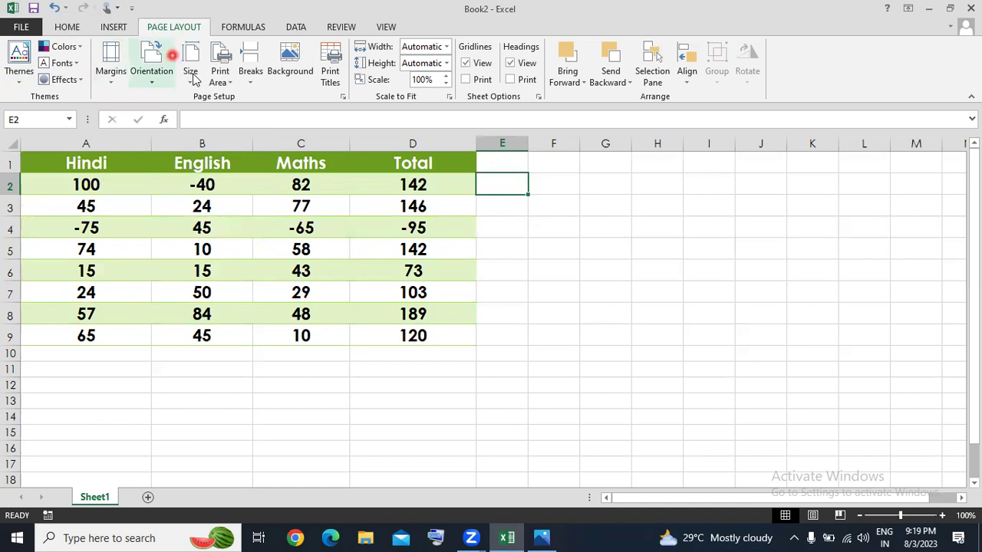
click(193, 74)
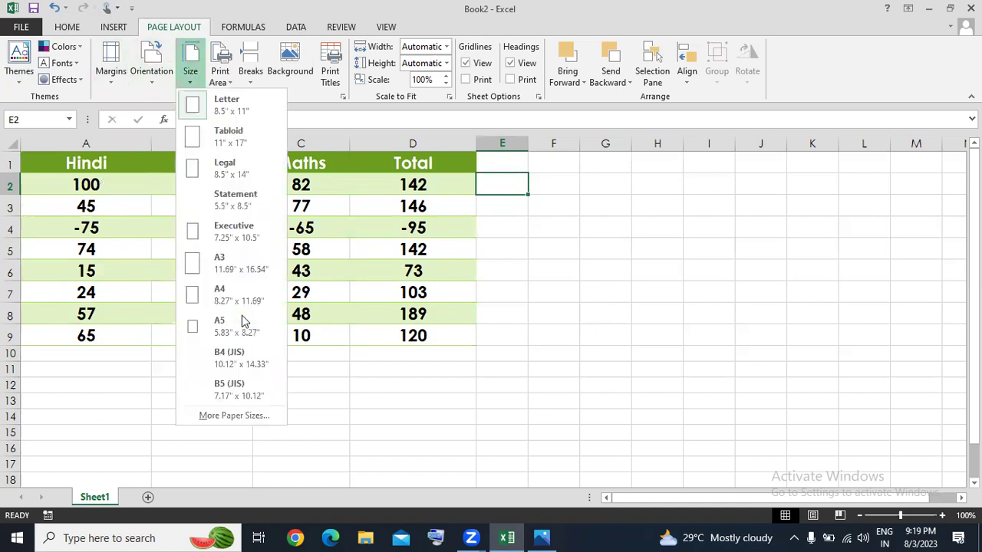
click(244, 299)
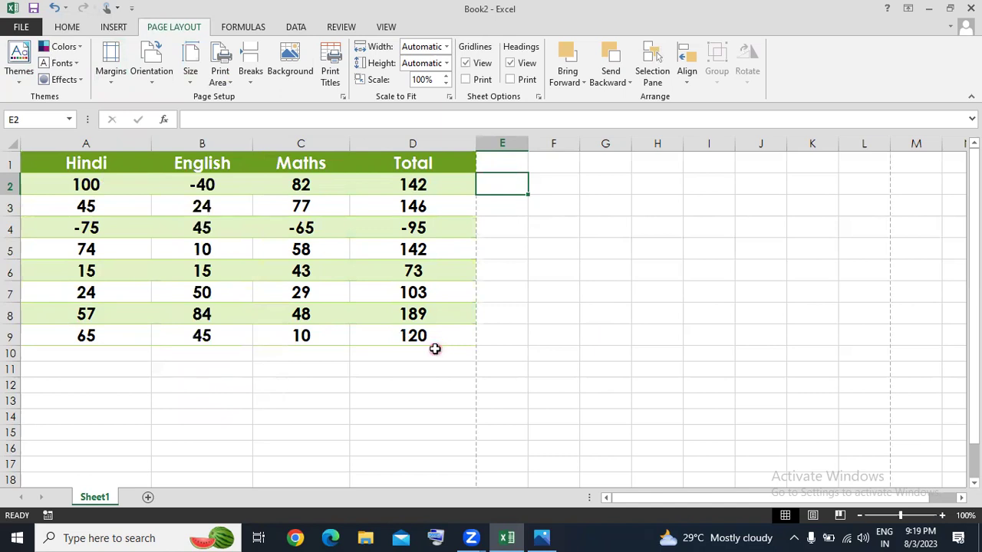
Apply Narrow page margins and switch the page to Landscape orientation
click(188, 77)
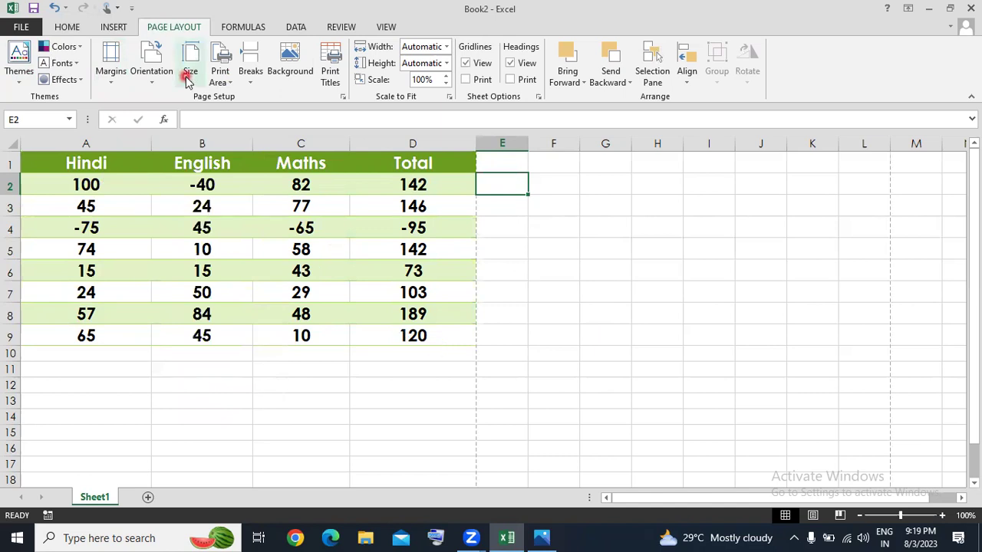
click(115, 76)
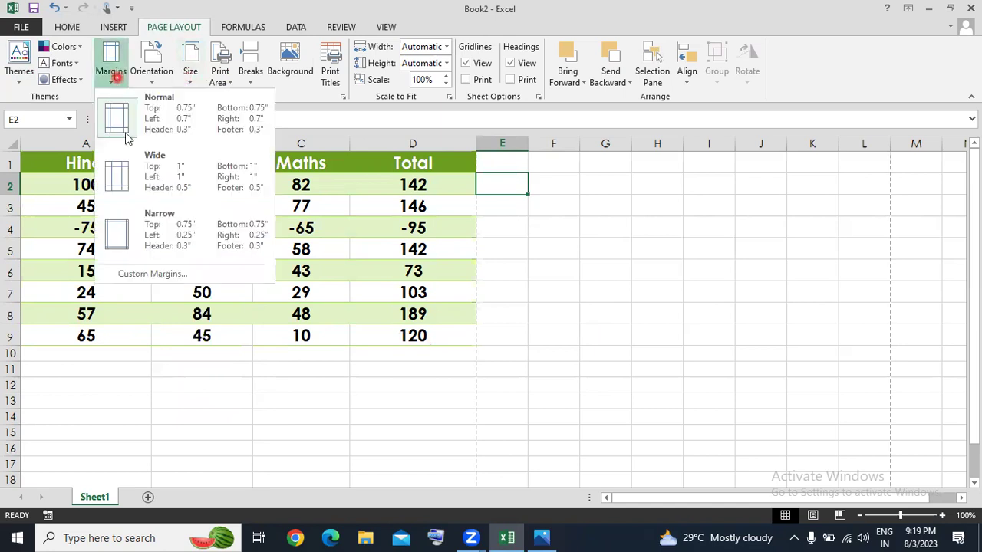
click(135, 231)
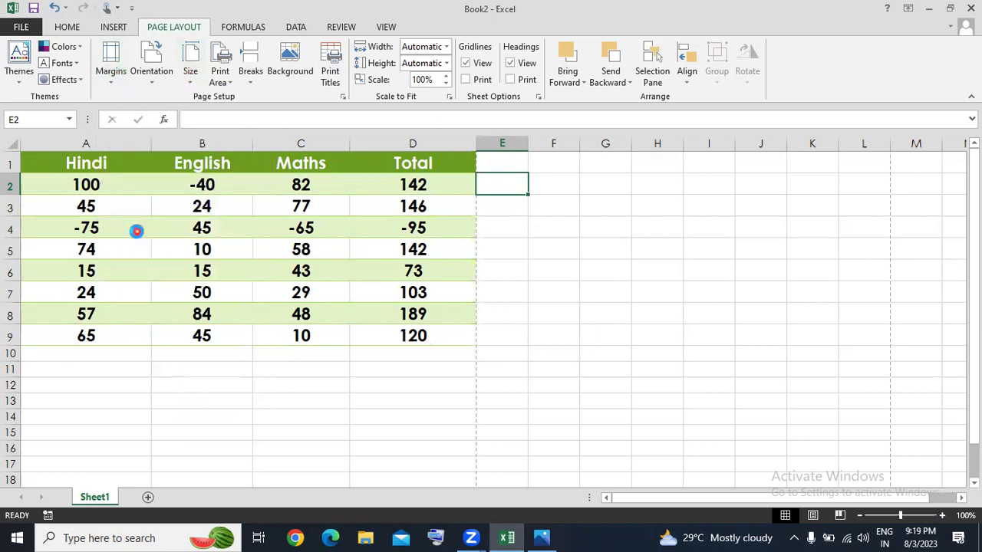
click(163, 87)
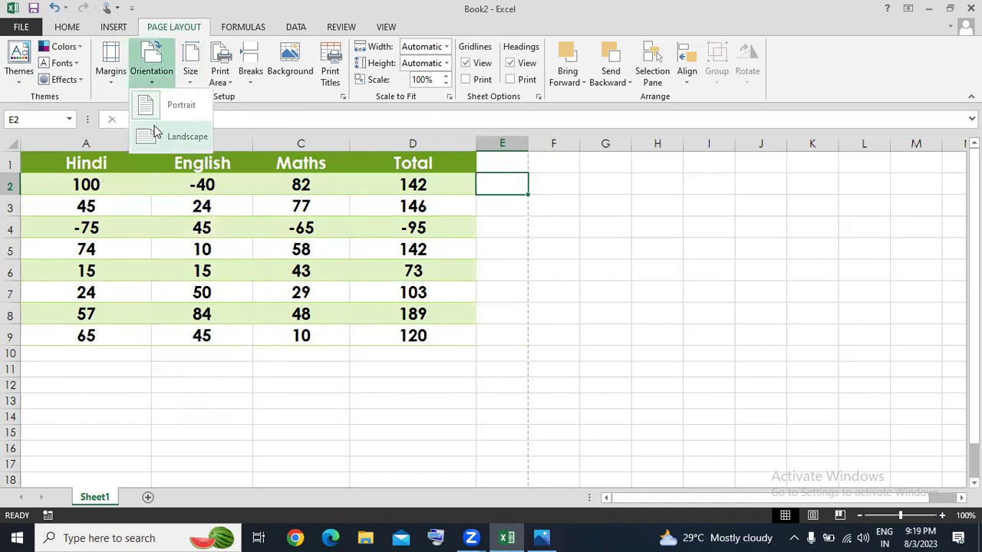
click(153, 127)
click(164, 92)
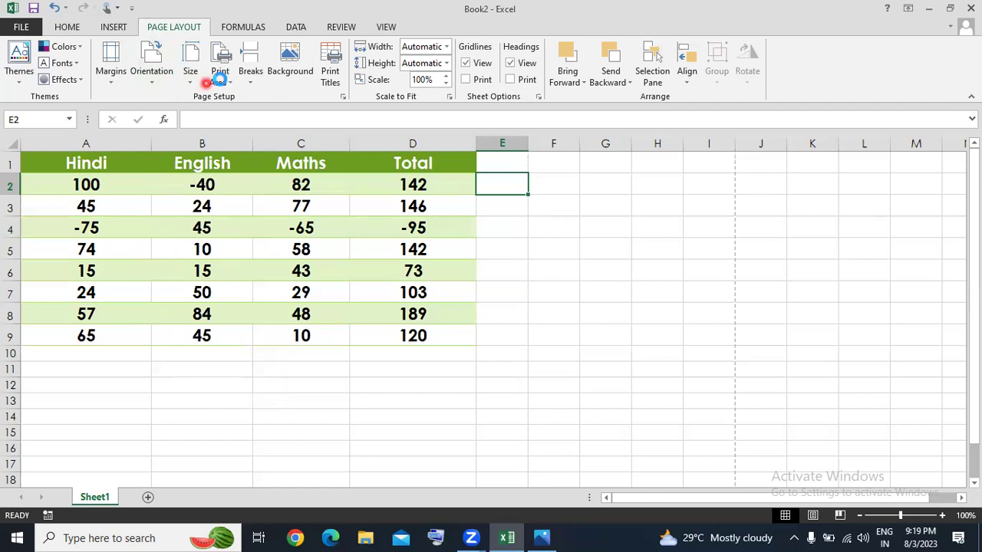
Set the marks table A1:D9 as the print area
click(227, 82)
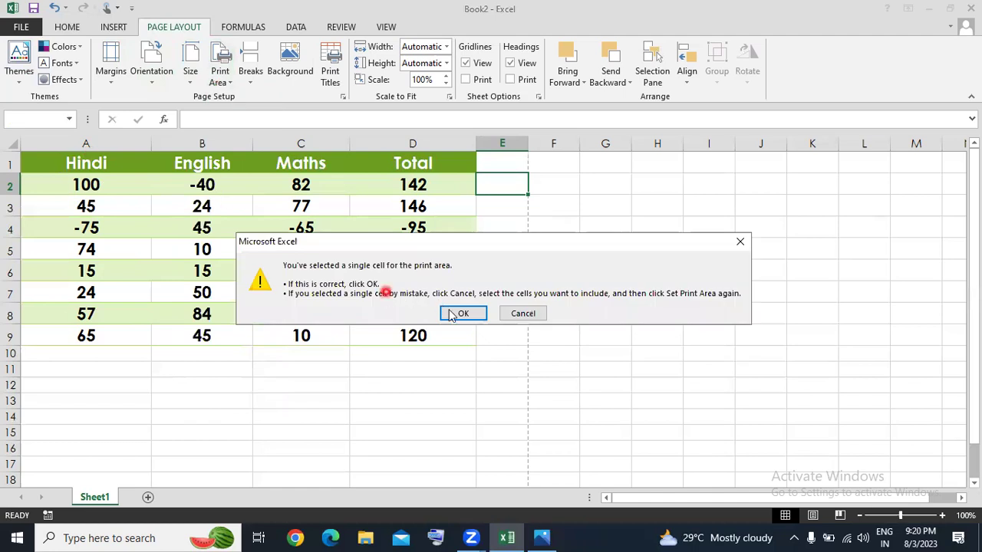
click(454, 314)
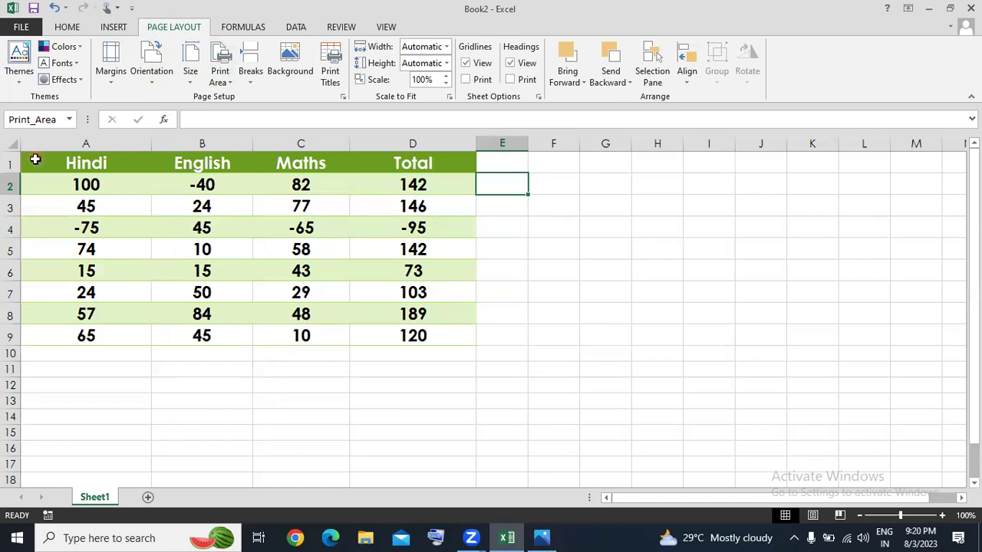
drag(35, 158, 86, 184)
drag(404, 347, 404, 345)
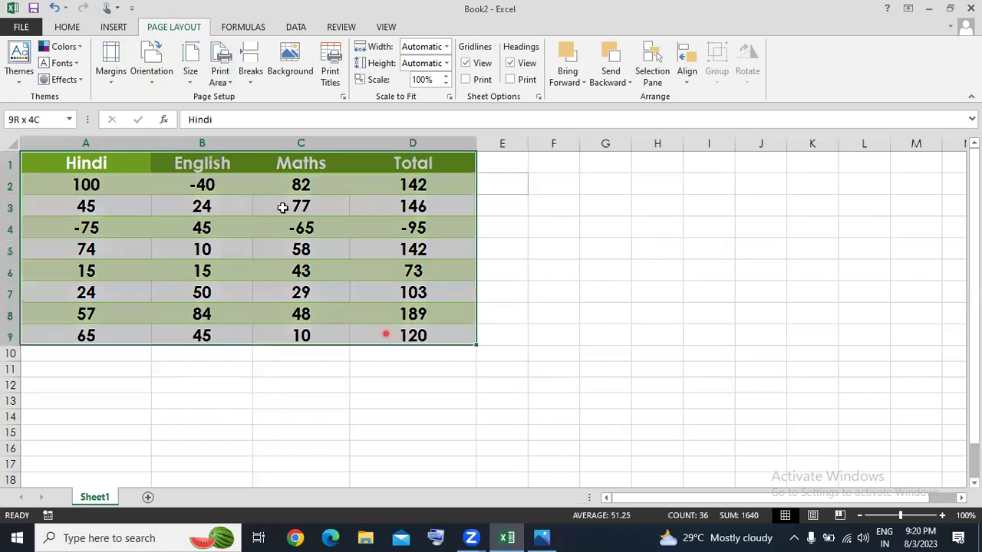
click(230, 81)
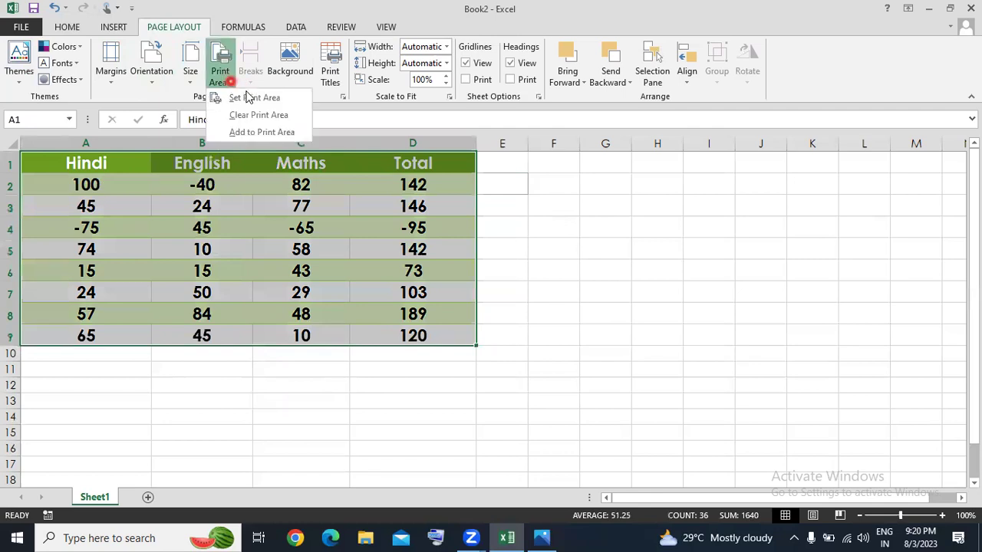
click(270, 97)
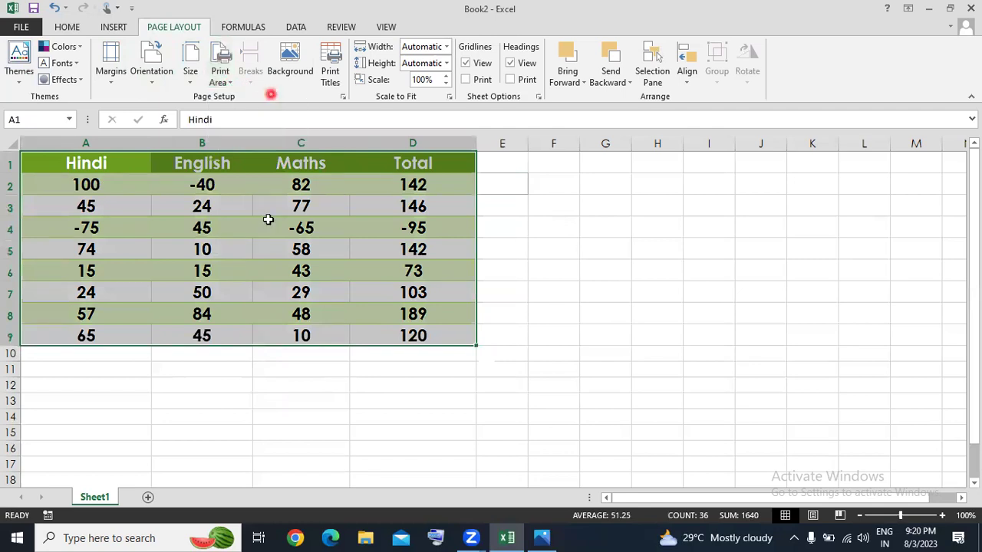
click(662, 210)
Insert a manual page break at cell G11
click(407, 366)
click(615, 370)
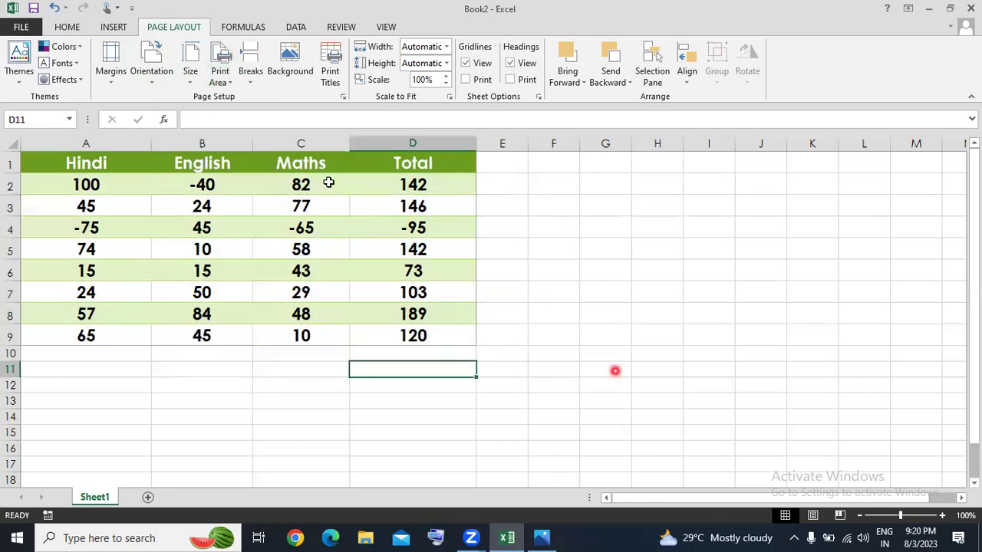
click(240, 72)
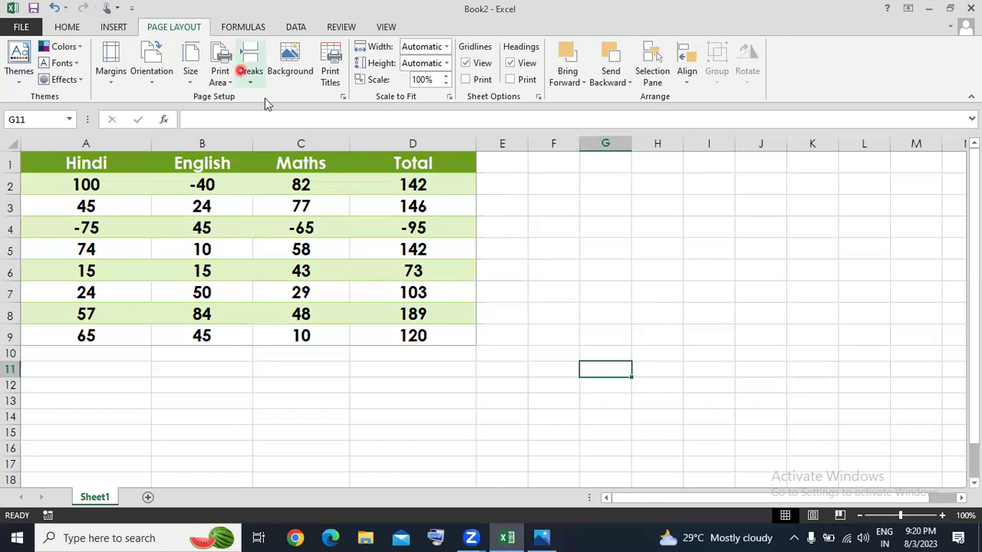
click(320, 99)
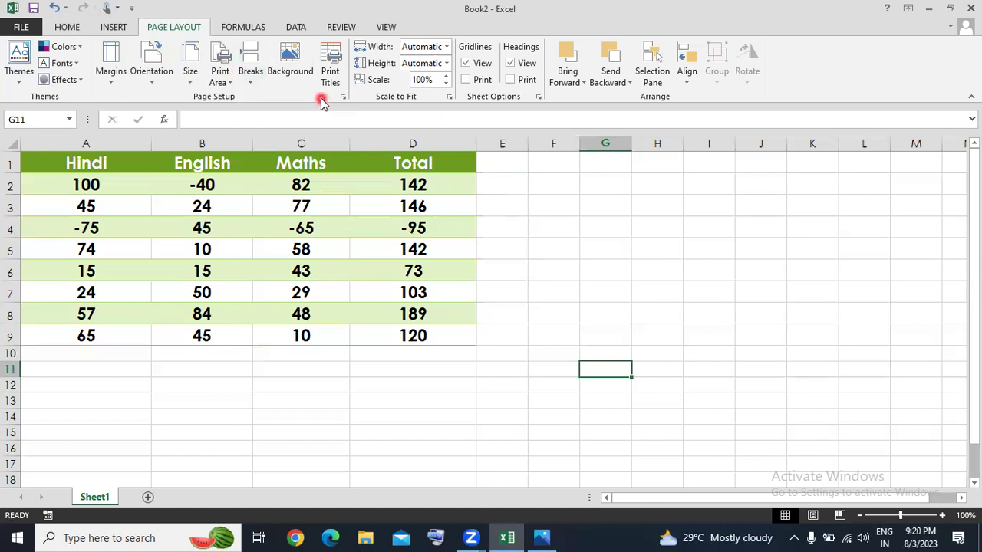
click(240, 361)
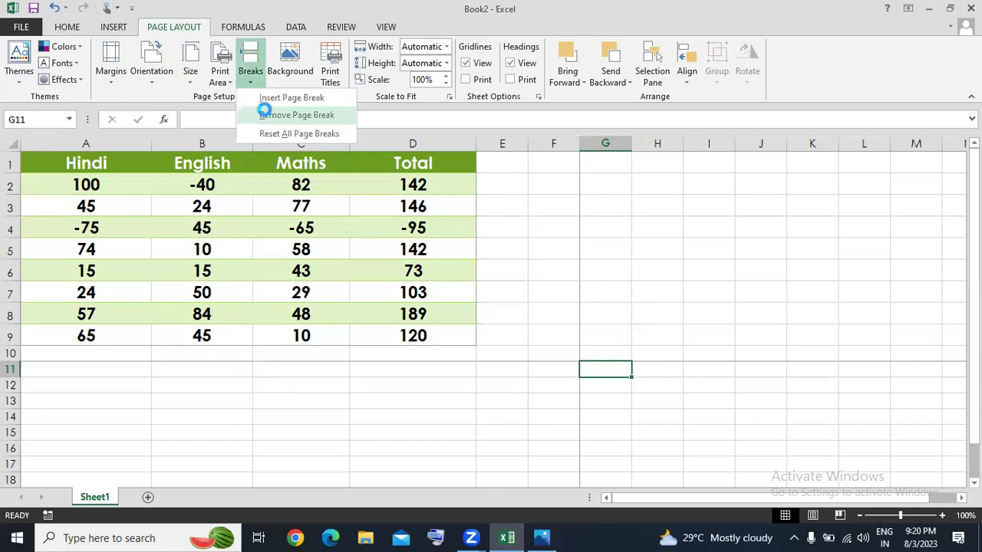
click(265, 112)
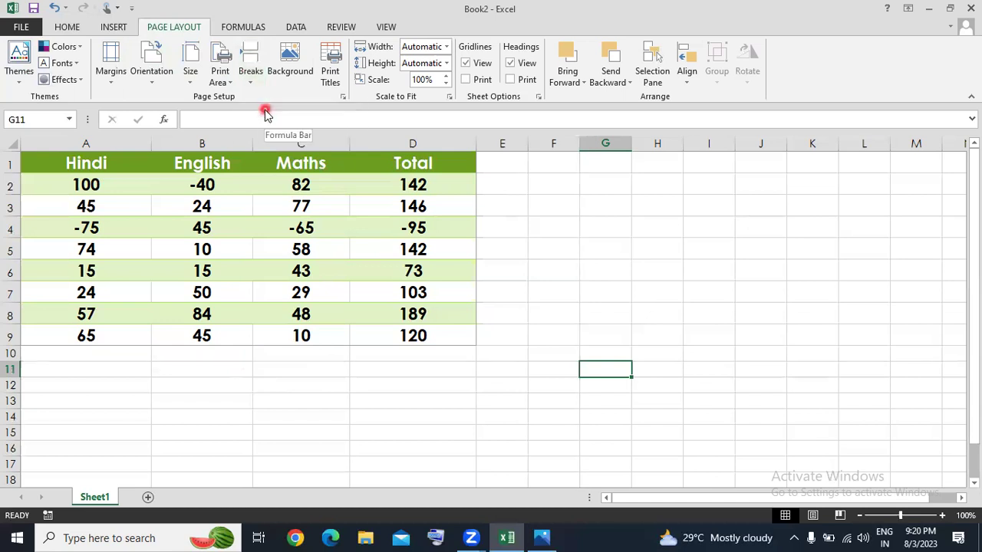
Start choosing a sheet background, working offline to browse for a local picture file
click(290, 76)
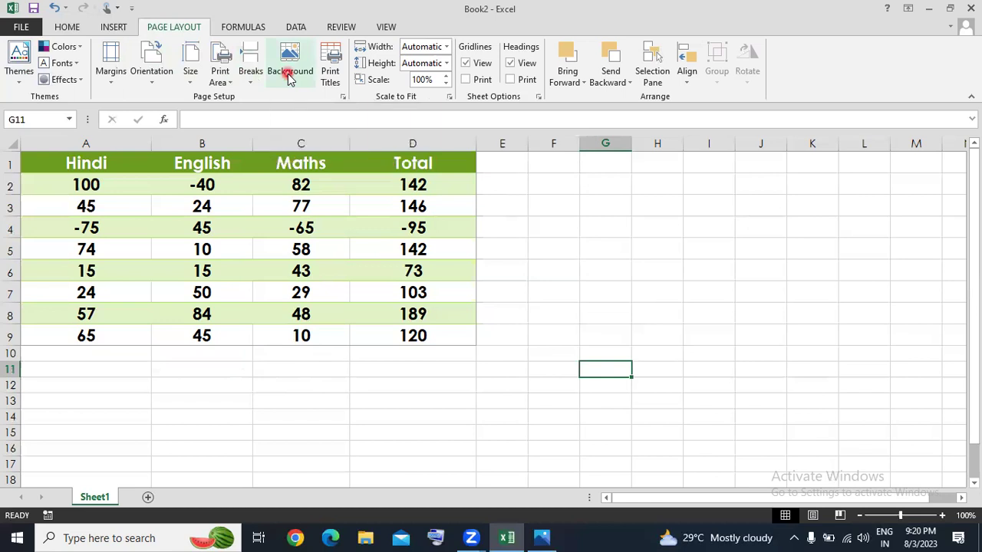
click(664, 411)
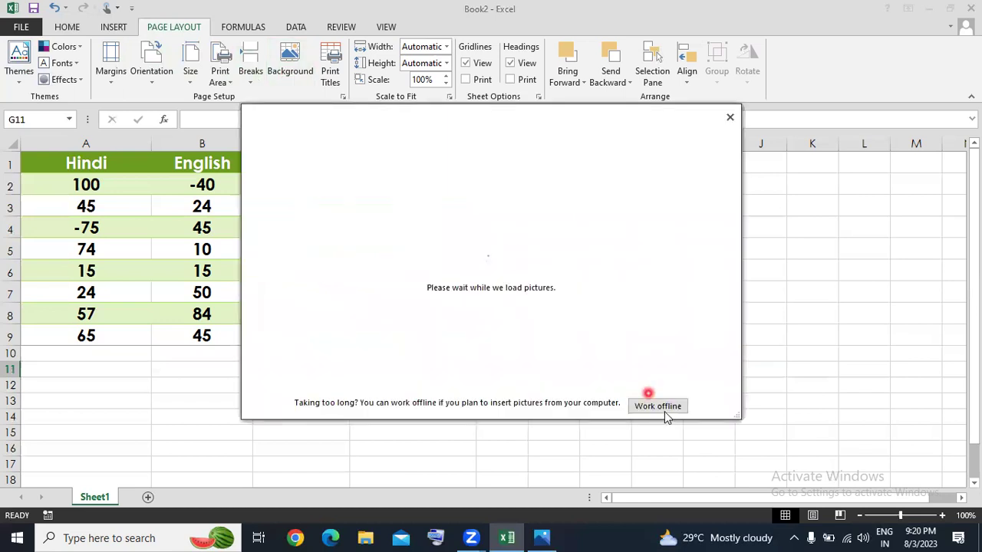
click(666, 413)
click(660, 409)
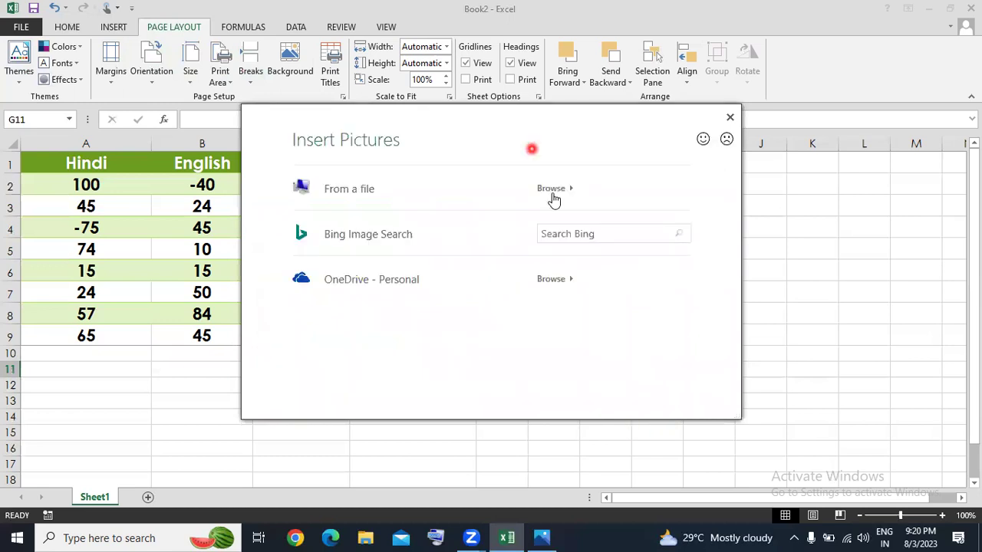
click(551, 190)
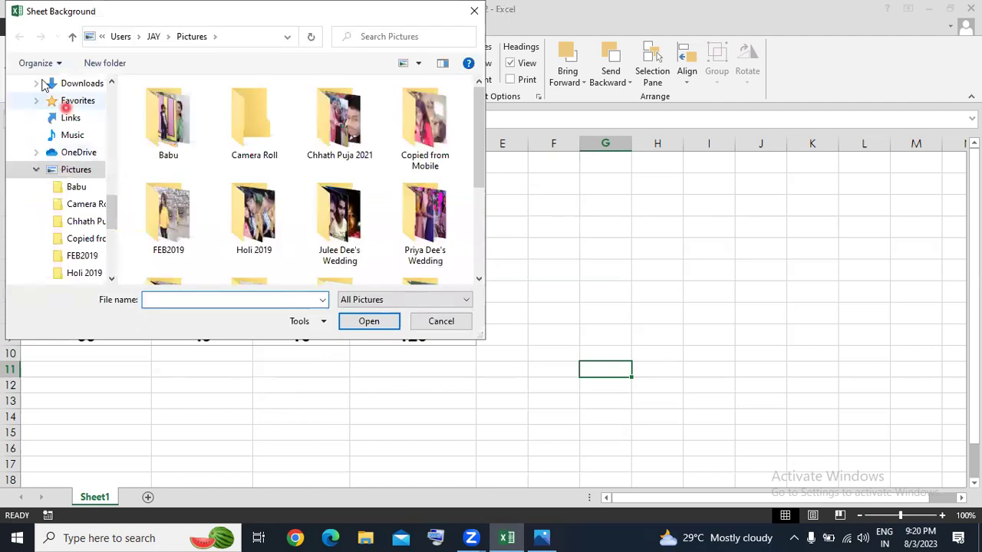
Insert the Excel 2 picture from Local Disk (E:) > Thumbnails > EXCEL as background
click(33, 84)
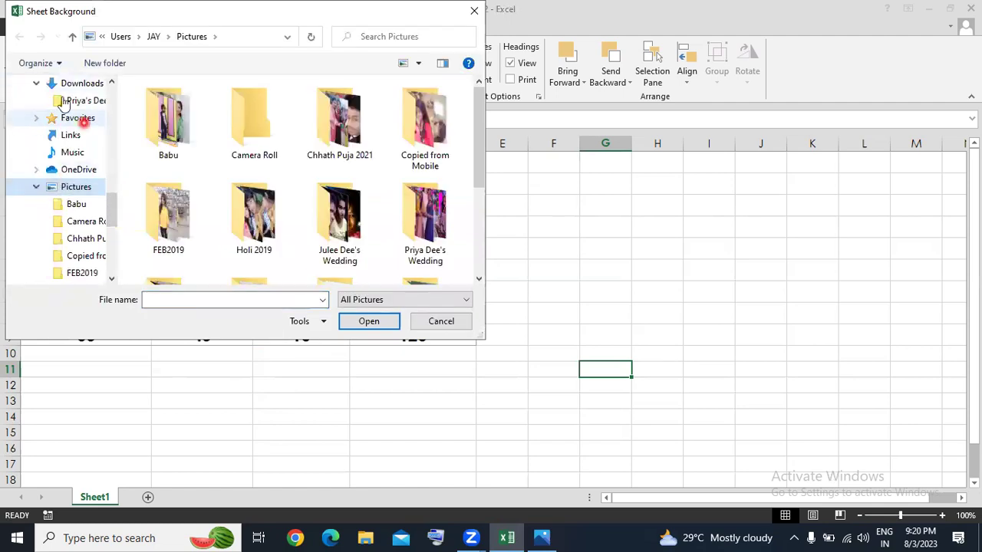
click(40, 167)
click(30, 267)
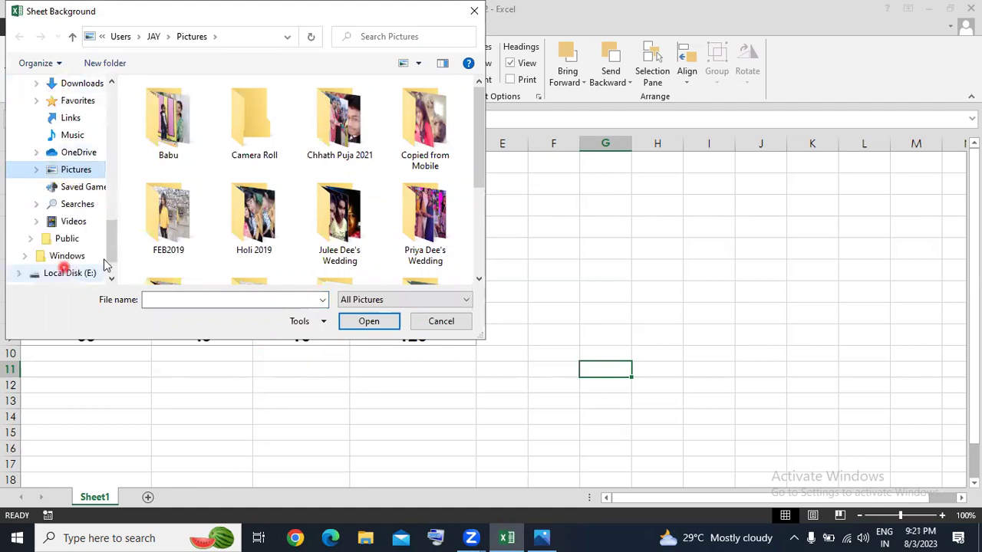
click(63, 274)
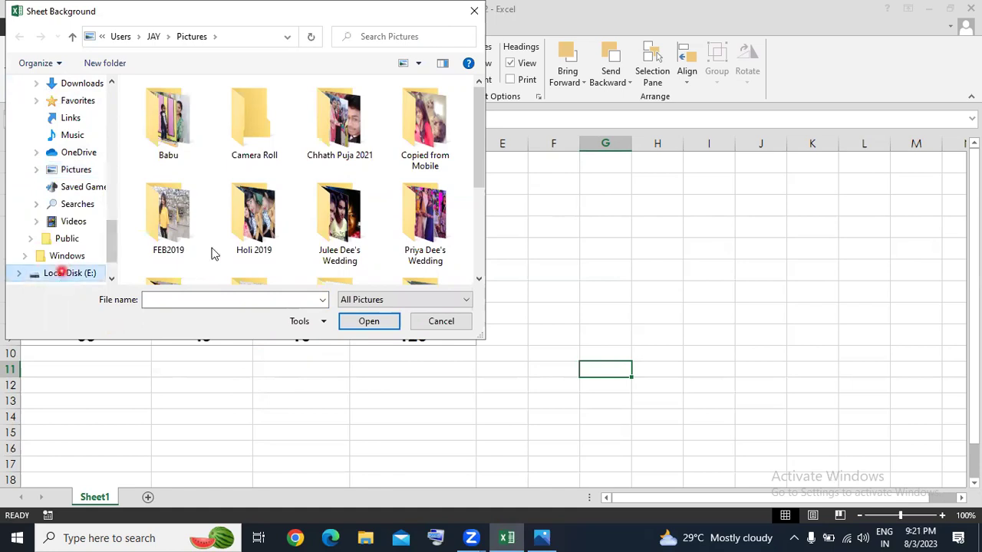
click(212, 133)
click(232, 132)
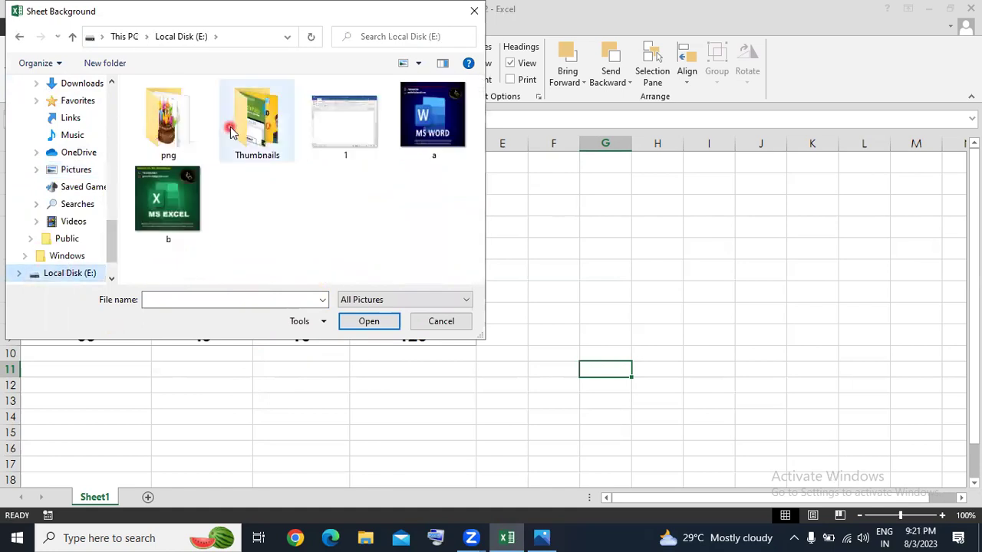
double_click(232, 132)
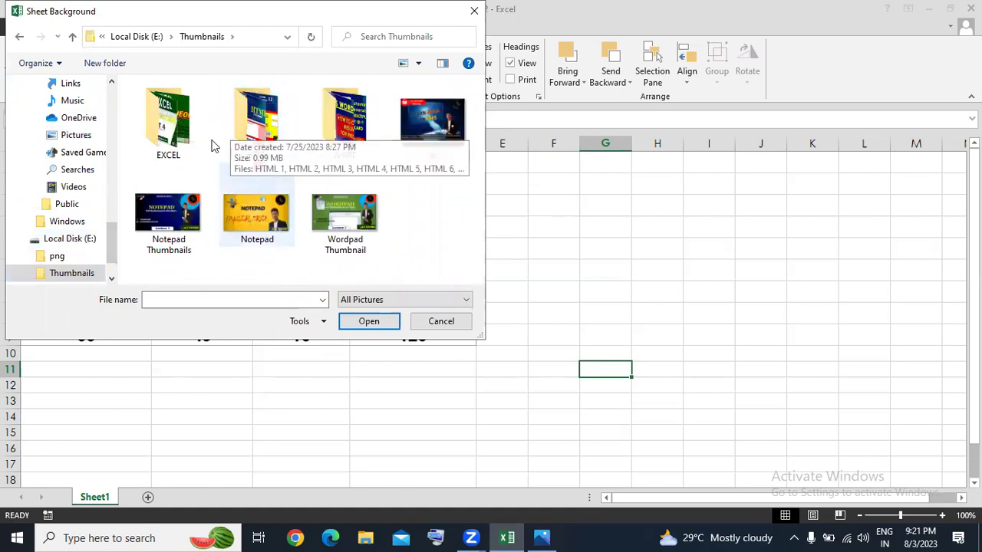
click(197, 136)
click(238, 151)
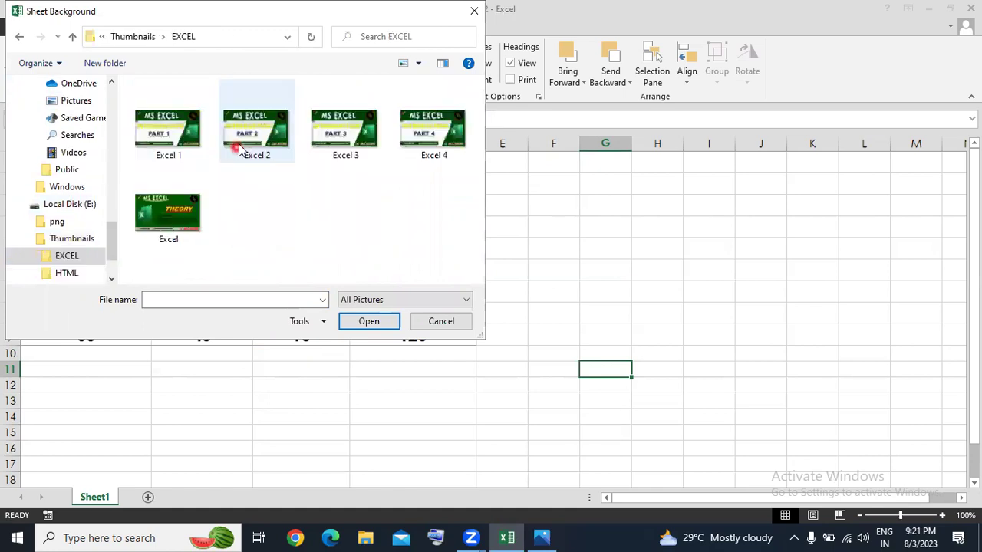
click(343, 323)
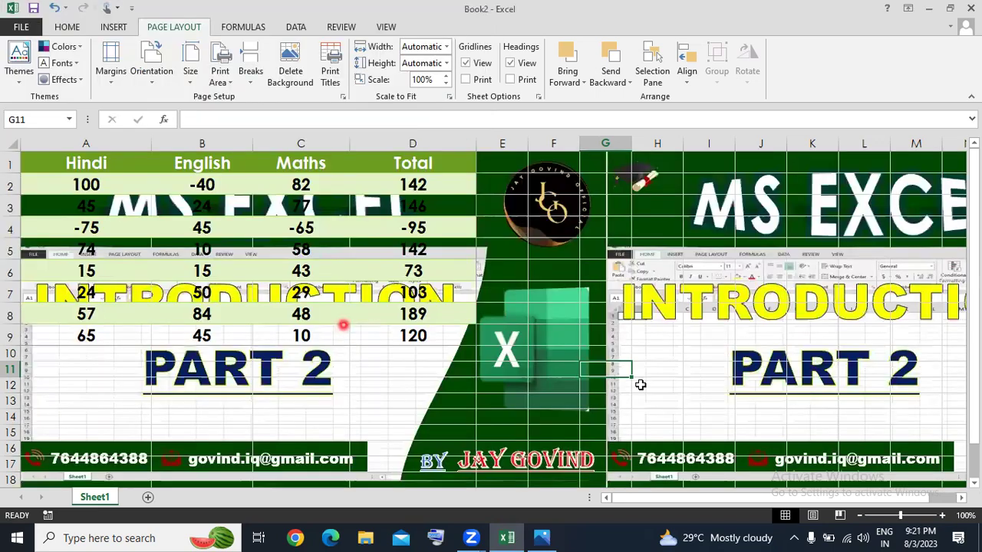
Scroll the sheet sideways to view the tiled Excel 2 background picture
click(761, 515)
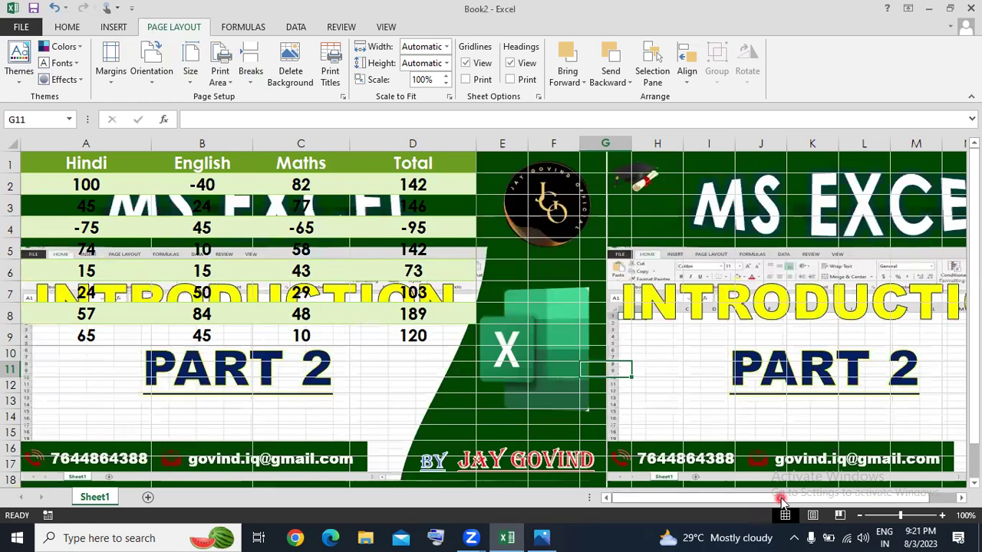
mouse_move(820, 498)
mouse_down()
mouse_move(860, 502)
mouse_move(675, 501)
mouse_up()
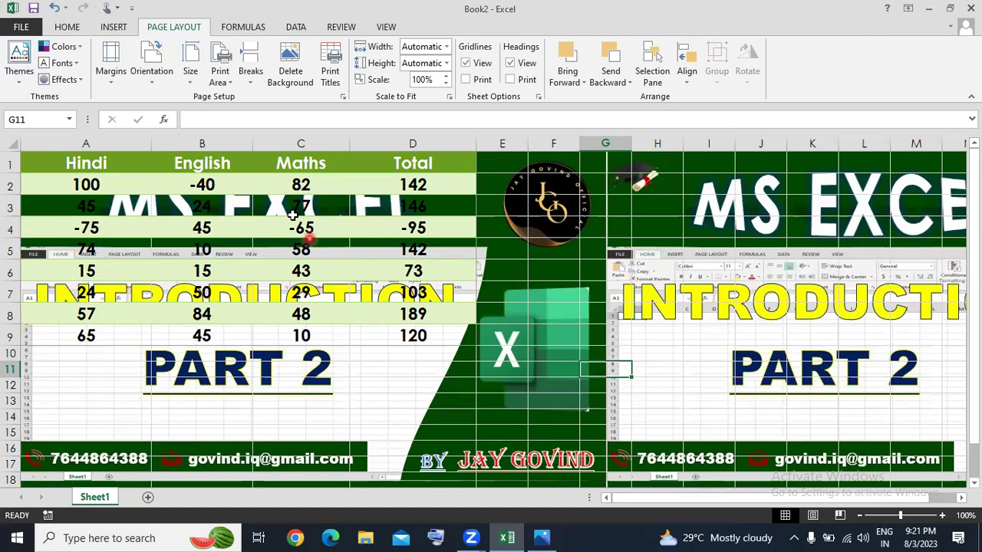
click(313, 185)
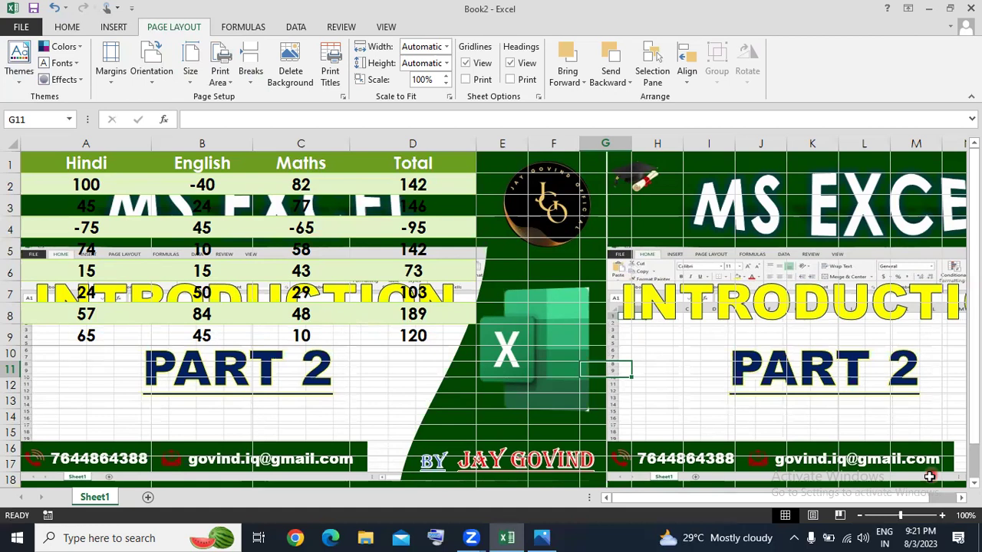
click(868, 500)
drag(941, 482, 841, 248)
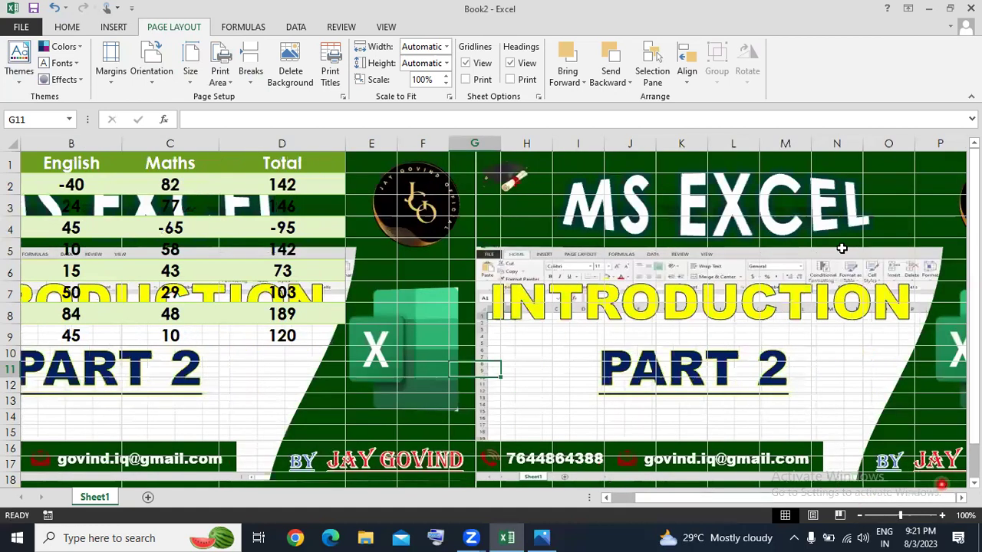
click(801, 460)
Delete the sheet background, then review the Page Setup header/footer, margins and page tabs unchanged
drag(770, 497, 769, 410)
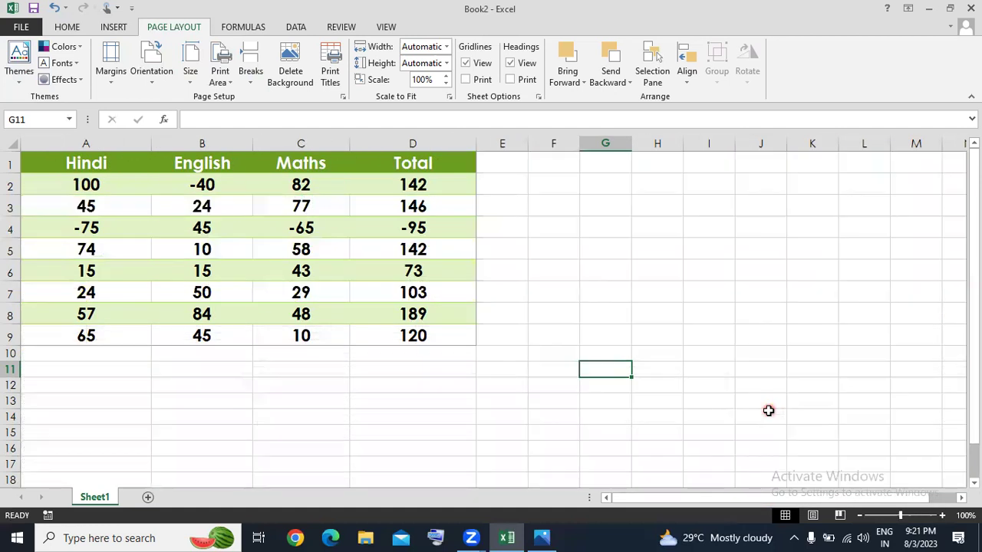
click(768, 411)
click(338, 69)
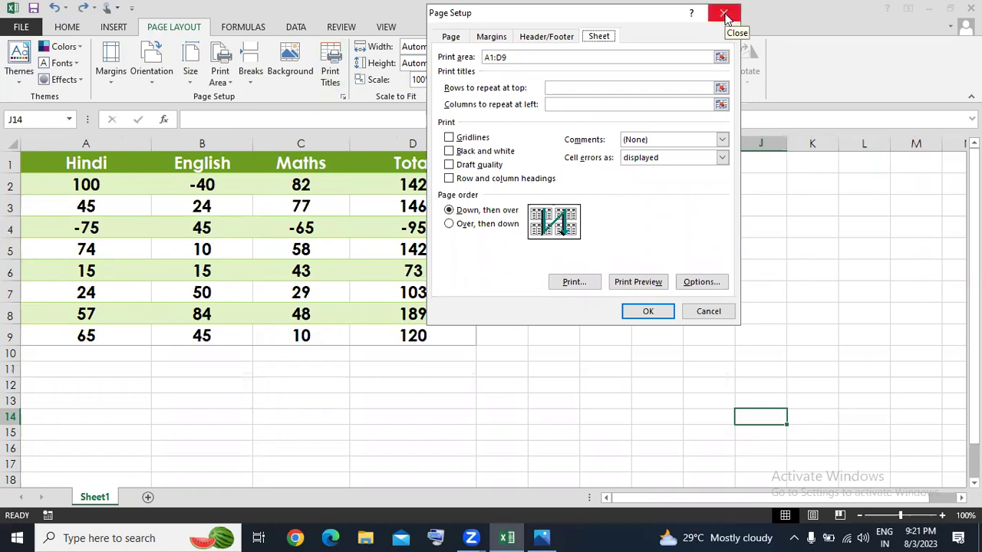
click(565, 39)
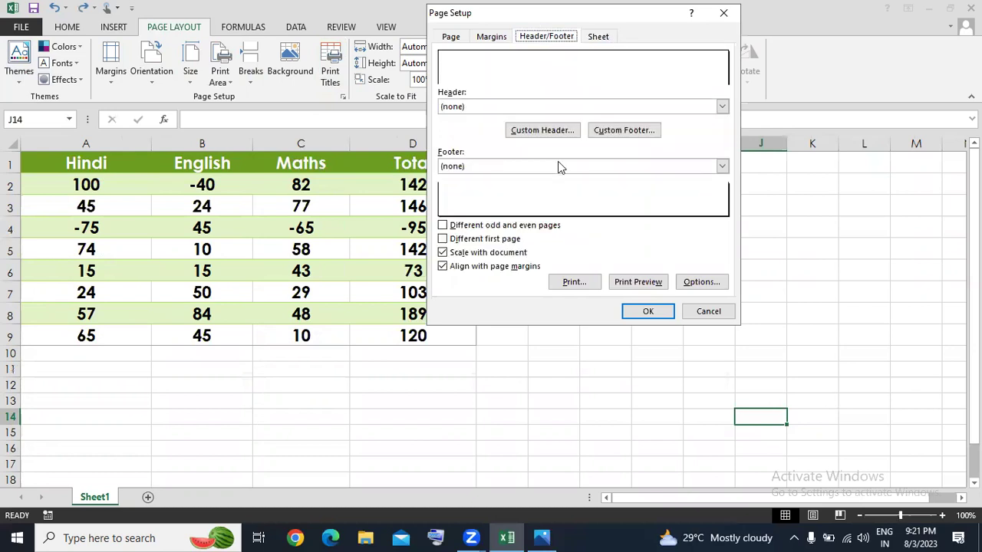
click(483, 39)
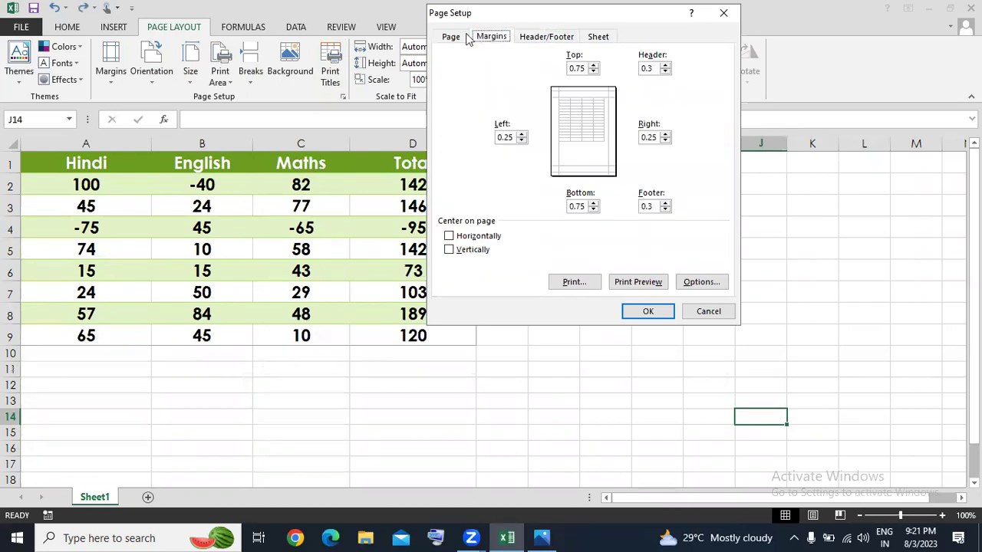
click(459, 37)
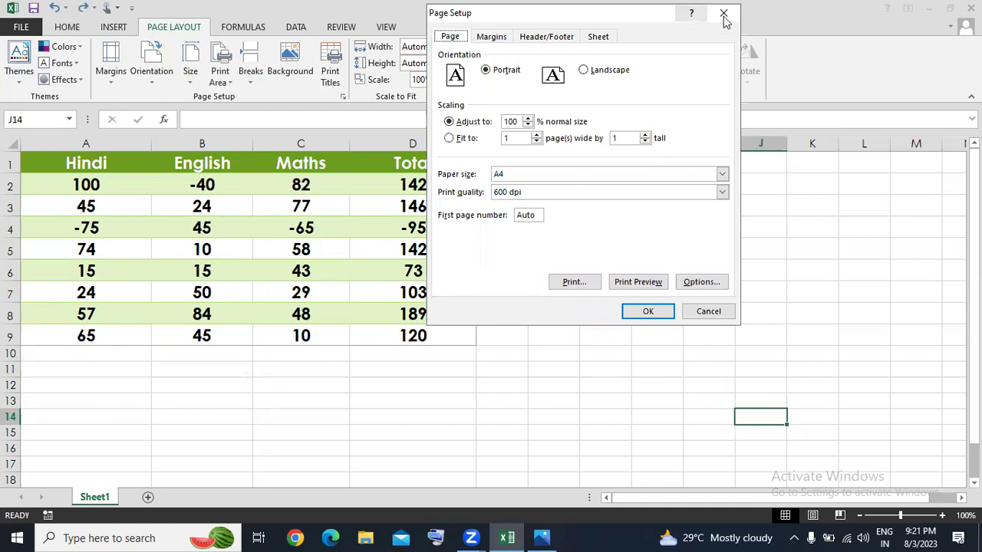
key(Escape)
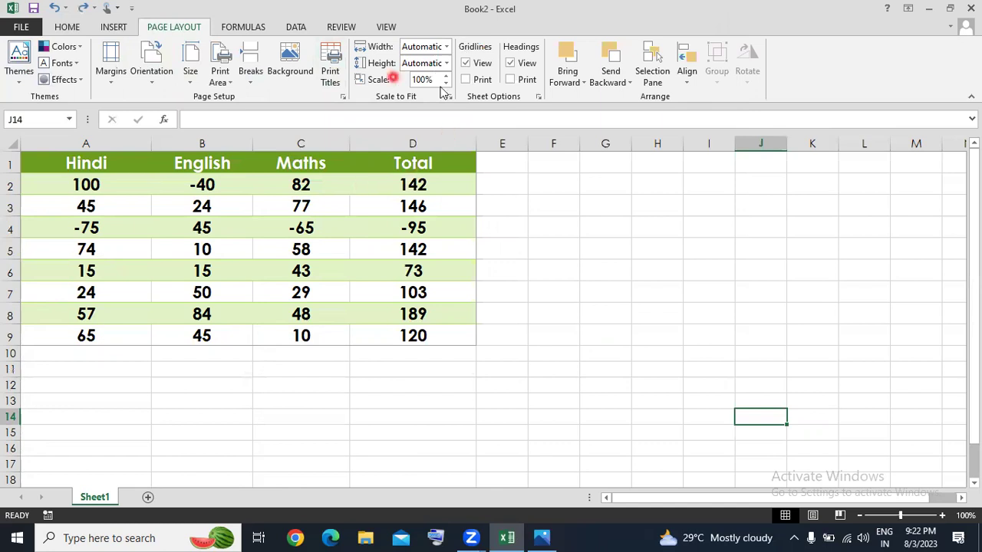
click(464, 65)
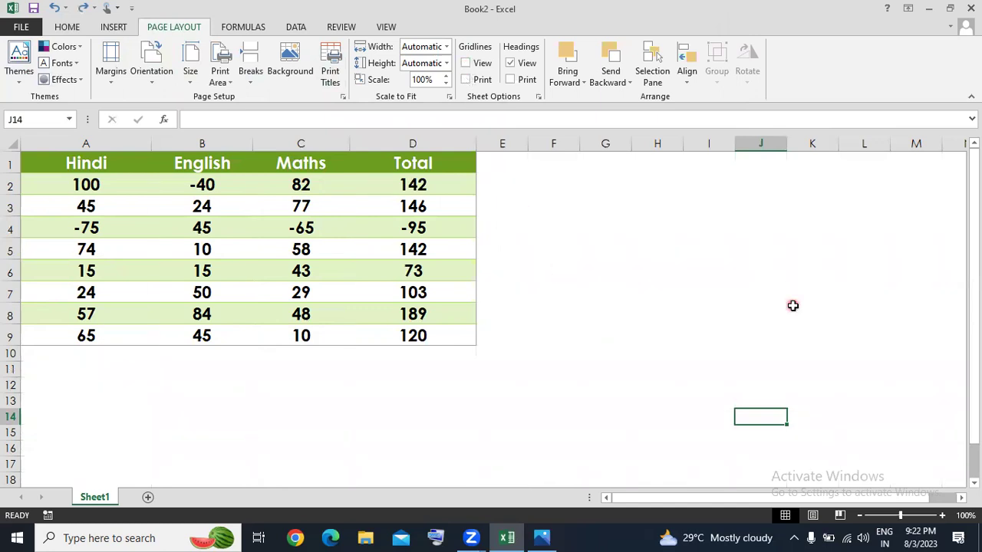
click(470, 65)
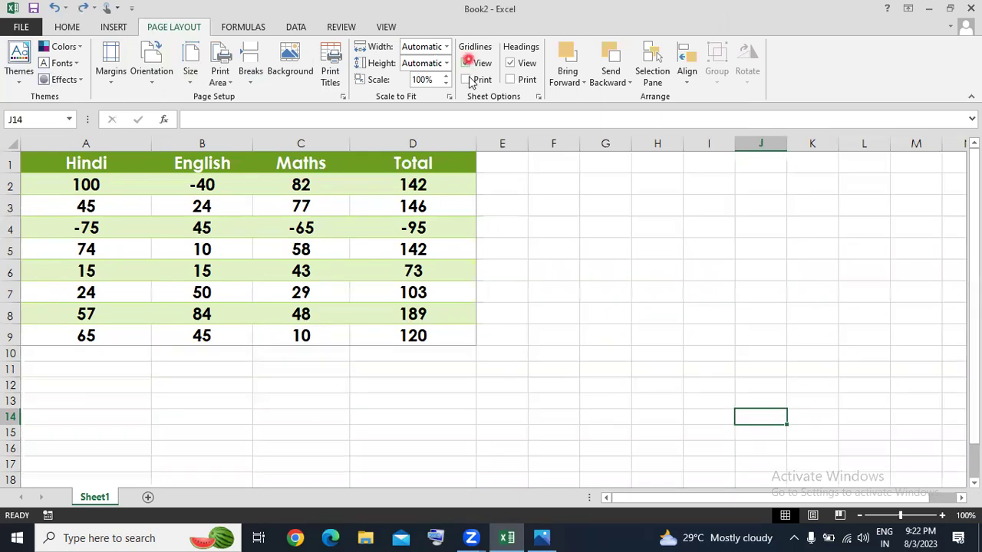
click(467, 79)
click(525, 223)
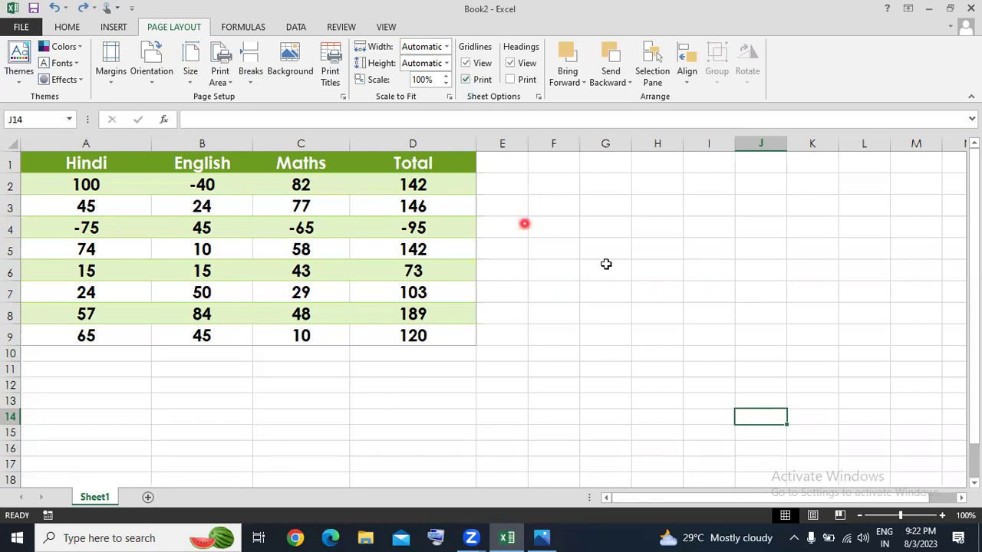
click(467, 79)
click(512, 65)
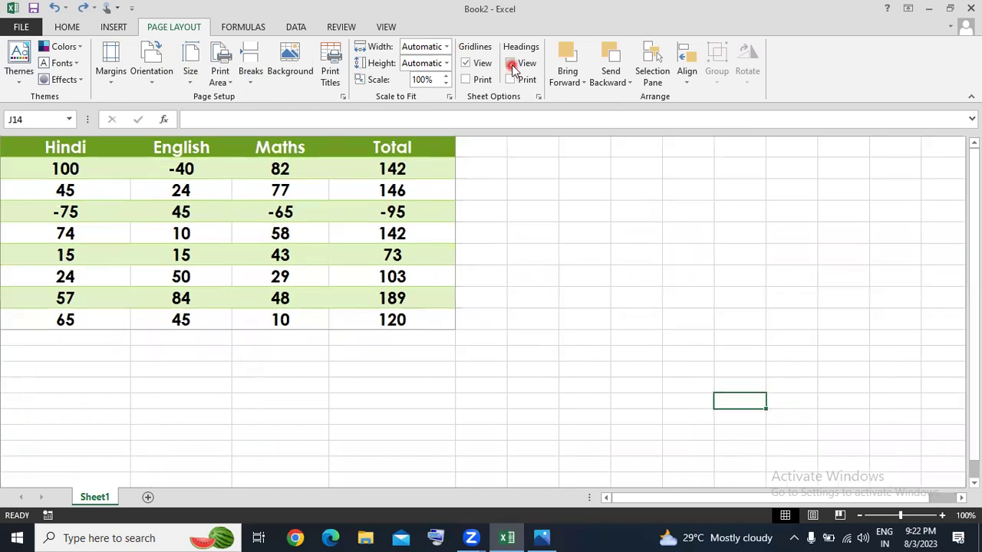
click(512, 65)
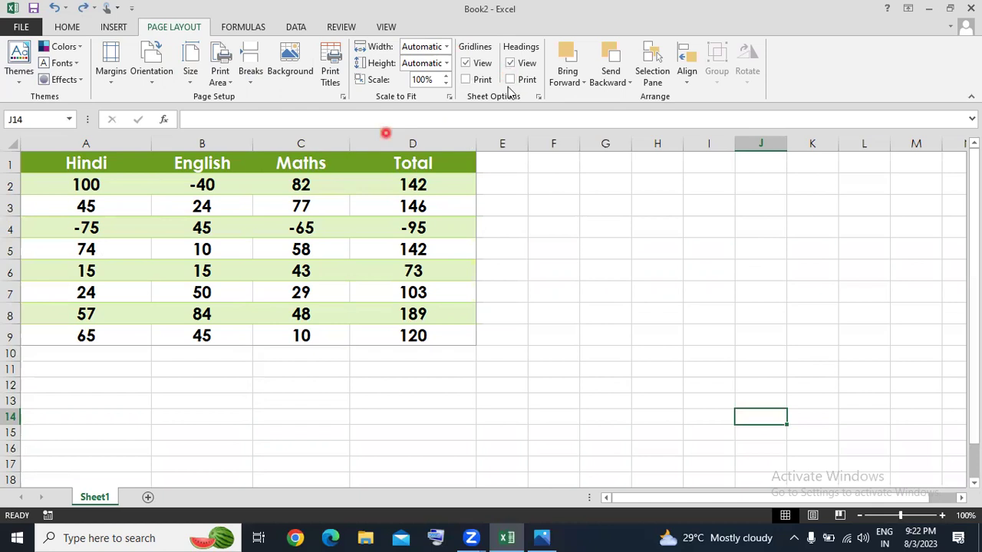
click(511, 80)
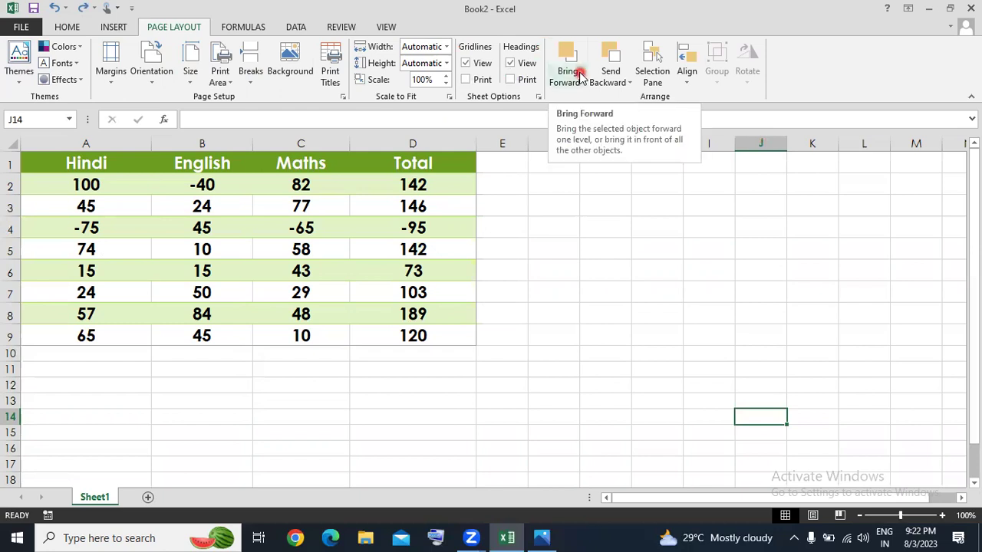
click(579, 74)
click(592, 221)
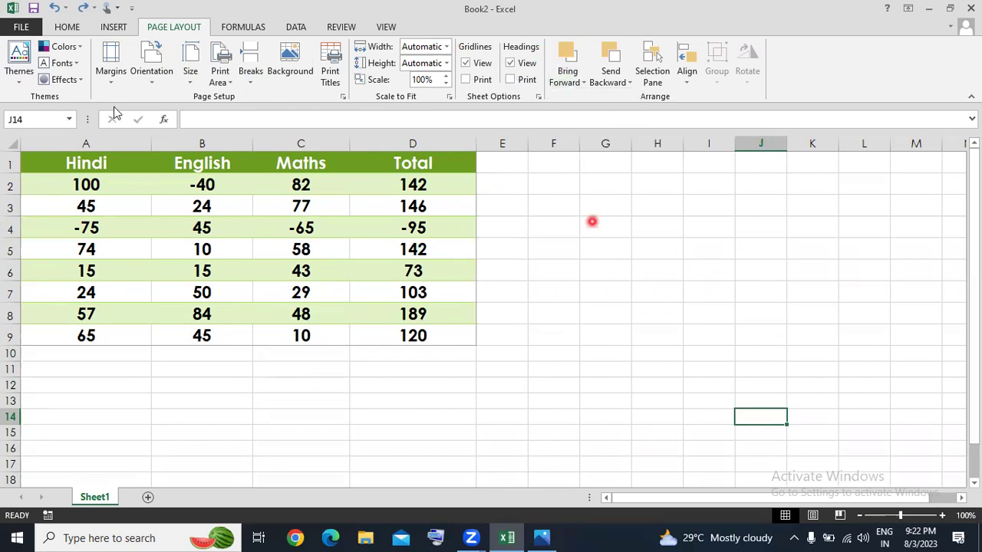
Draw a rectangle over cells F3 to H7 and an oval overlapping it
click(113, 30)
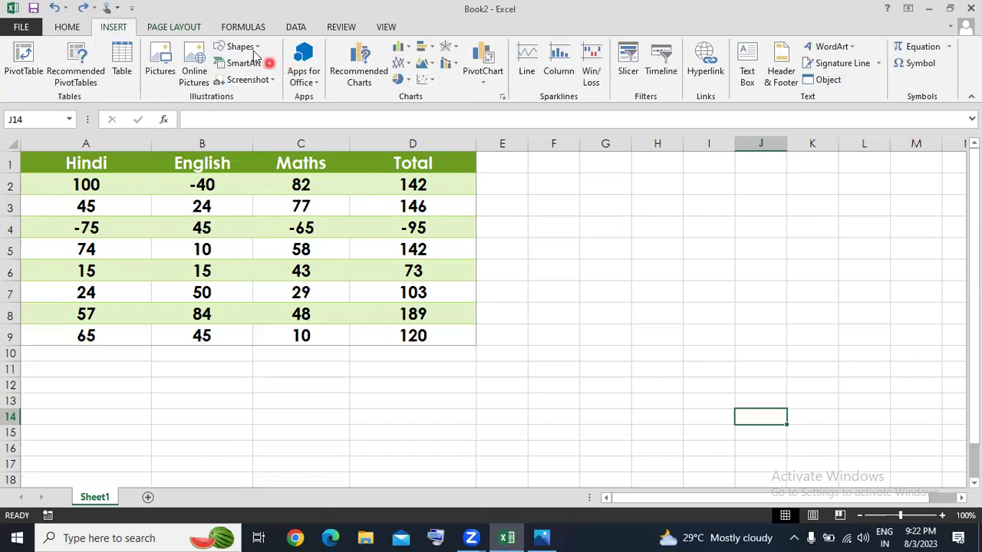
click(250, 48)
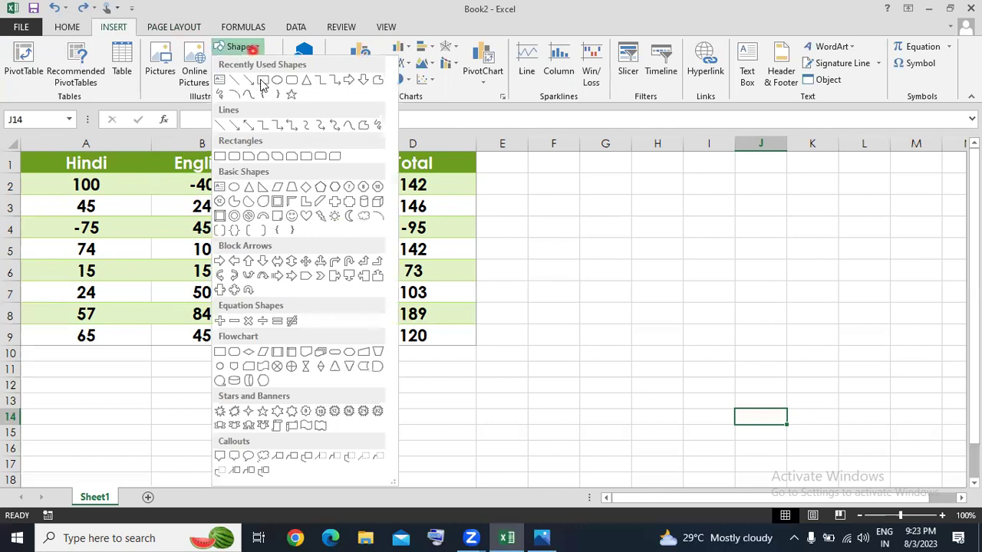
click(262, 81)
drag(521, 209, 652, 307)
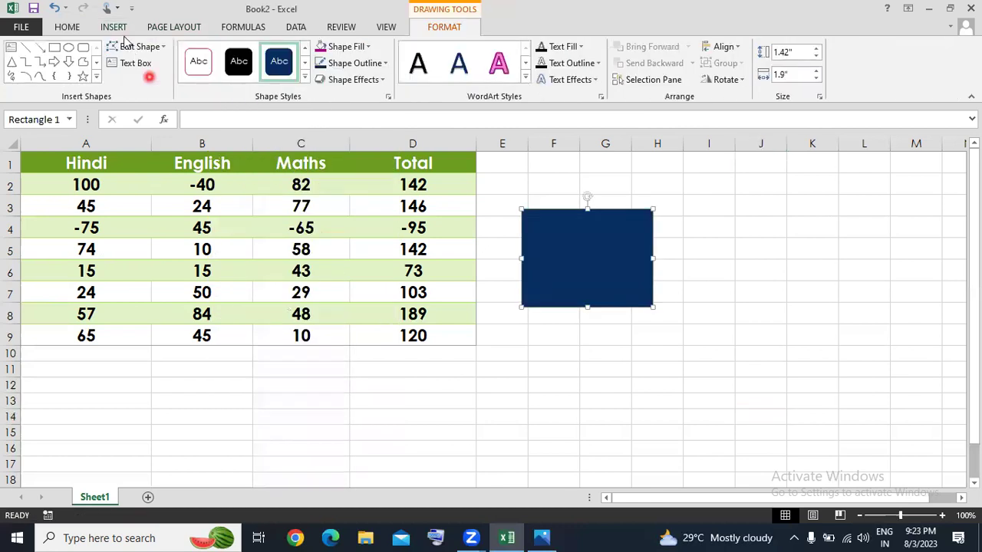
click(69, 49)
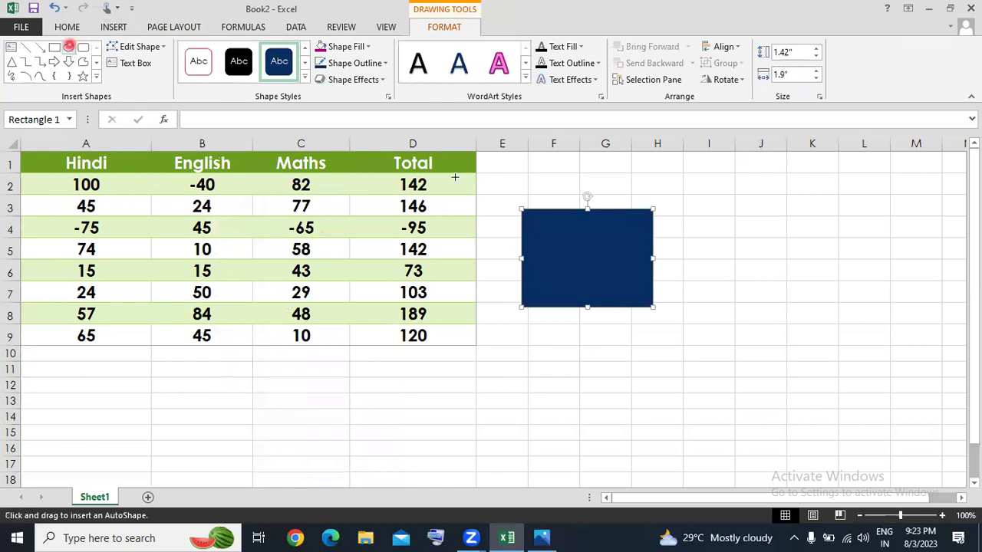
drag(573, 180, 692, 282)
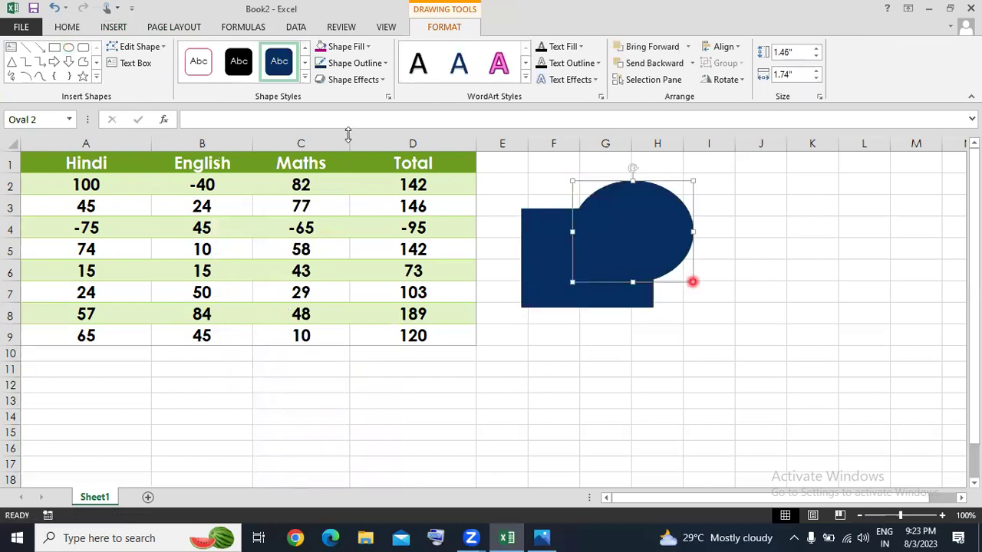
click(350, 94)
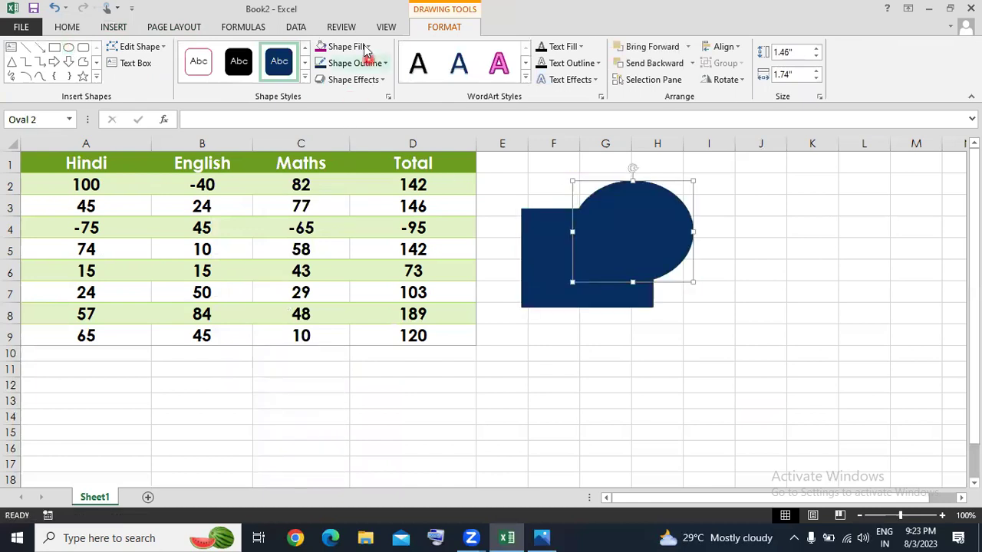
Fill the oval yellow and add a red right arrow extending from its centre
click(365, 48)
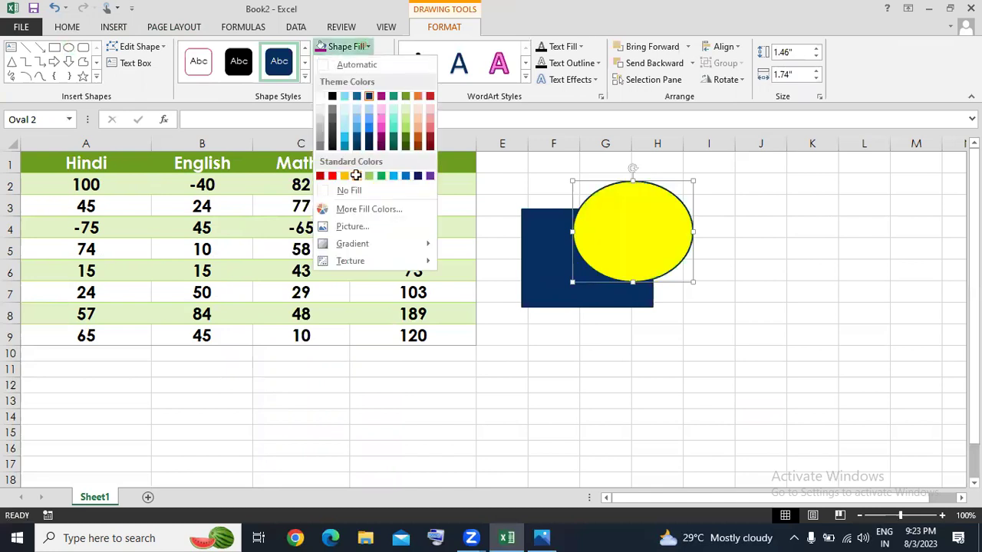
click(356, 175)
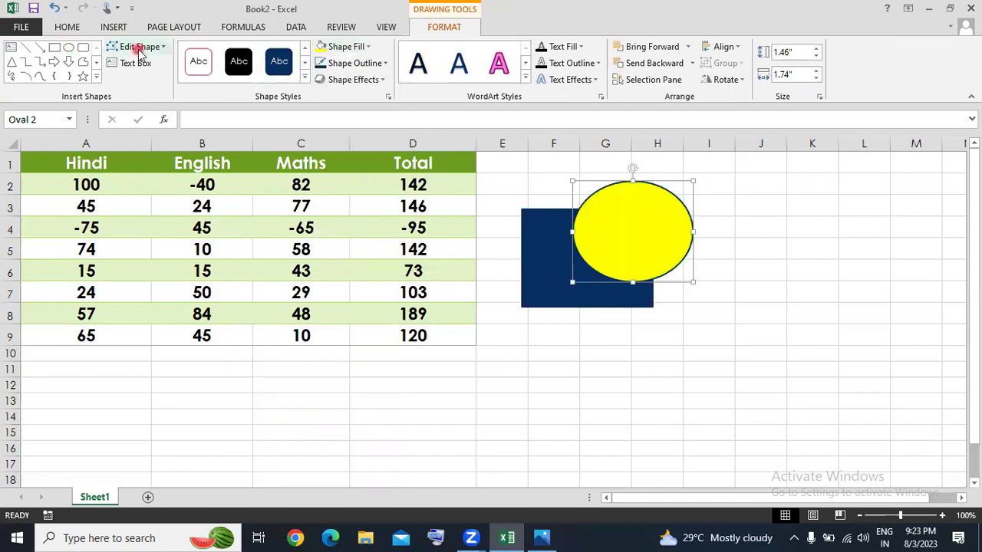
click(55, 61)
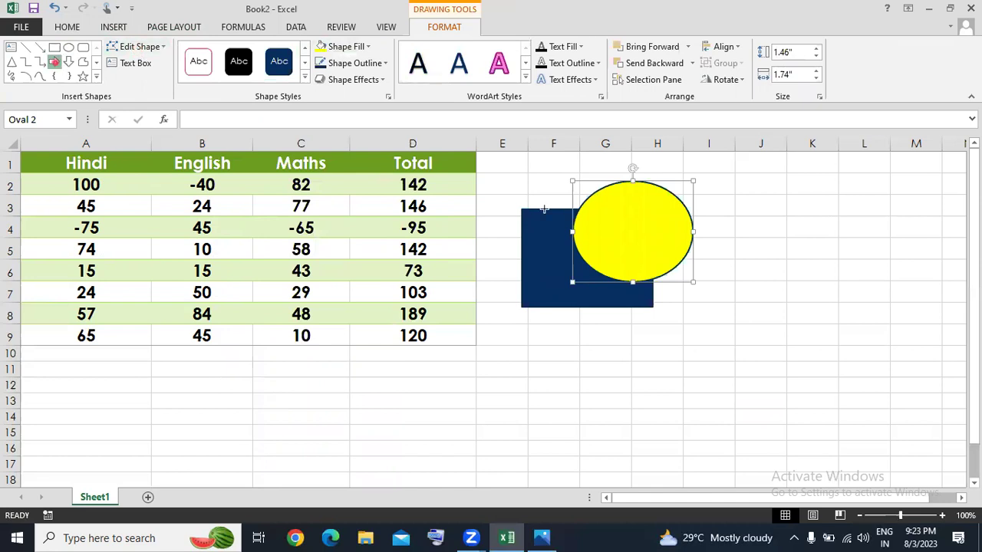
drag(640, 217, 792, 279)
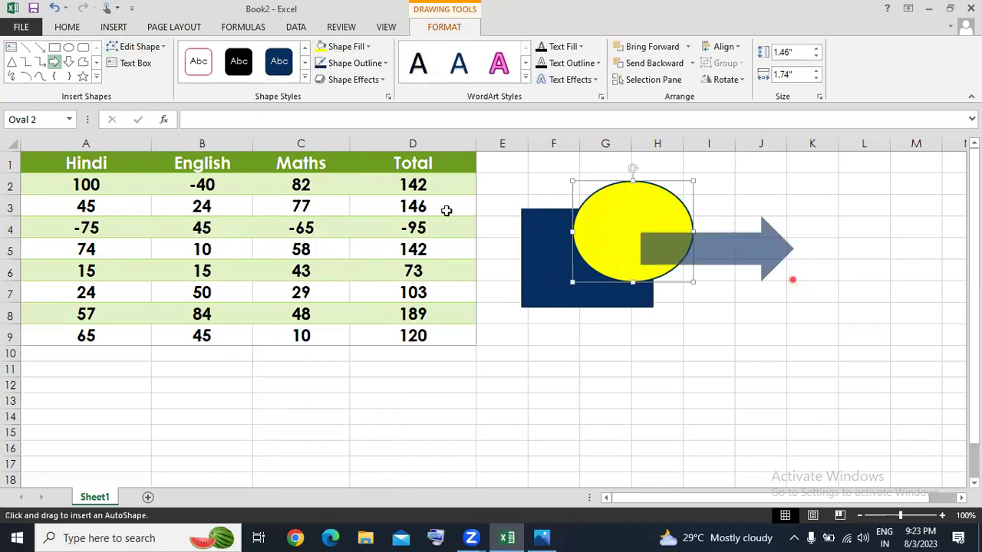
click(362, 49)
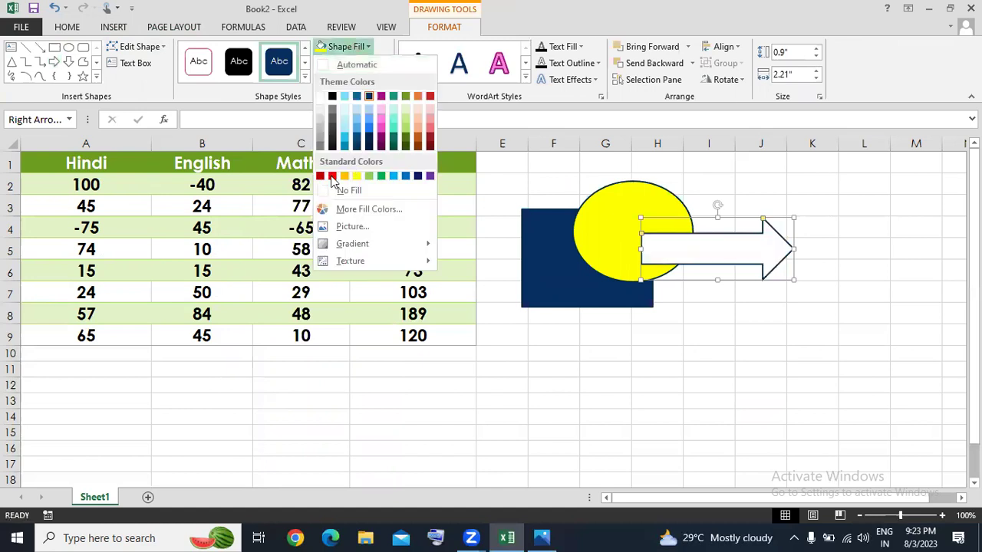
click(330, 176)
click(397, 33)
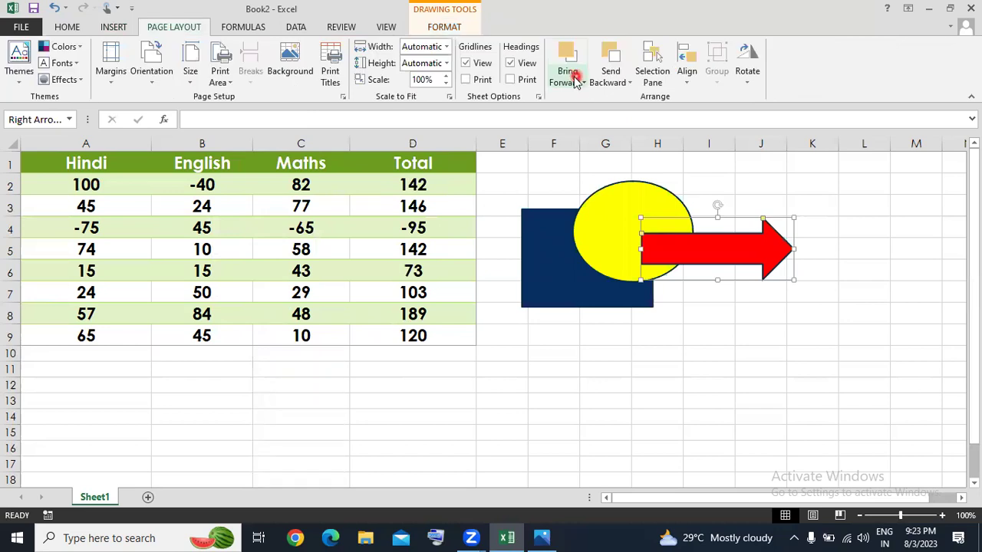
Select the blue rectangle and bring it forward, placing it in front of the circle
click(582, 82)
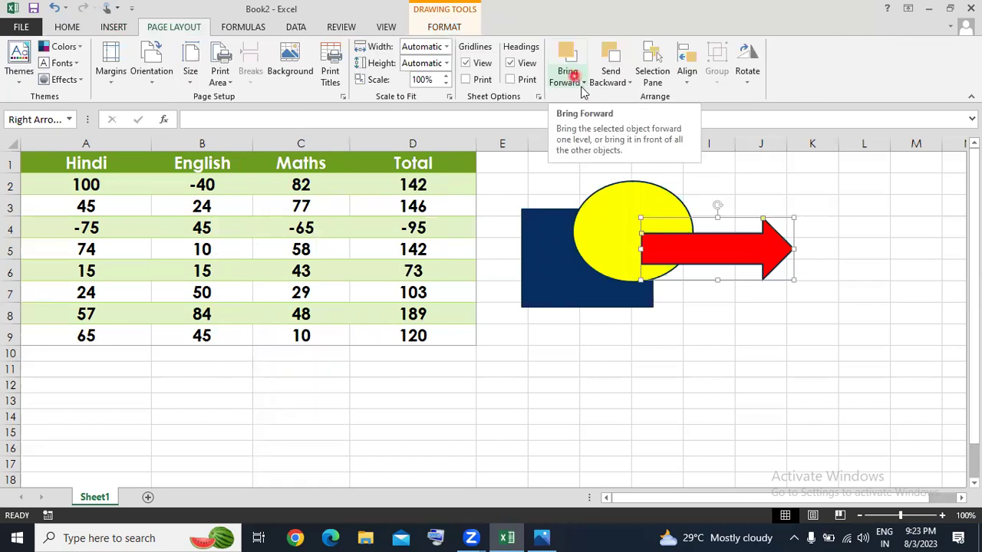
click(563, 244)
double_click(537, 273)
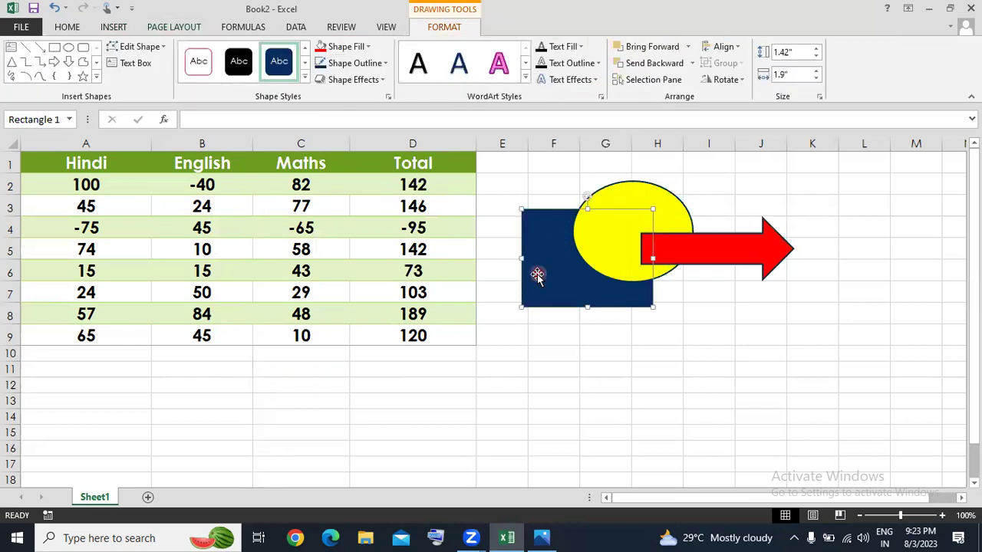
click(582, 95)
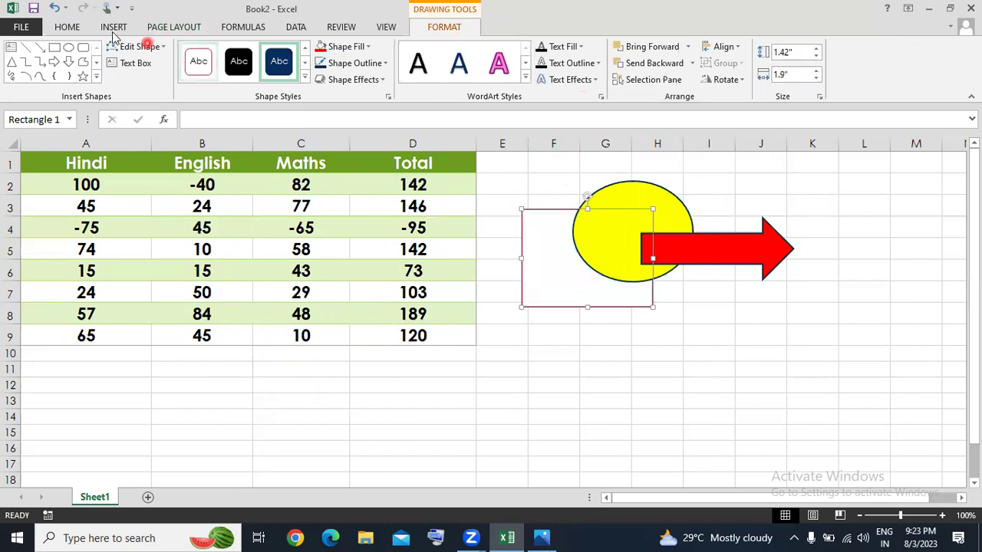
click(113, 28)
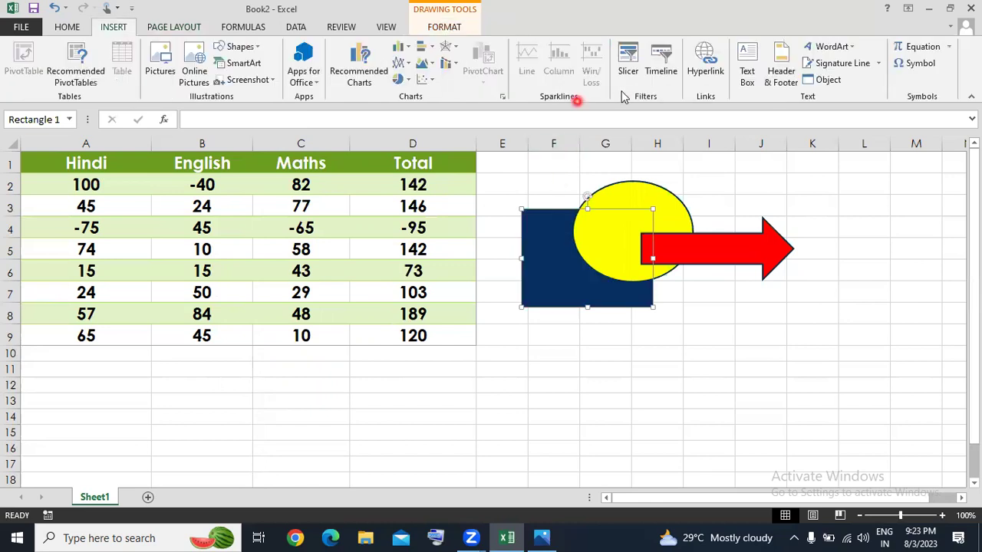
click(168, 28)
click(560, 79)
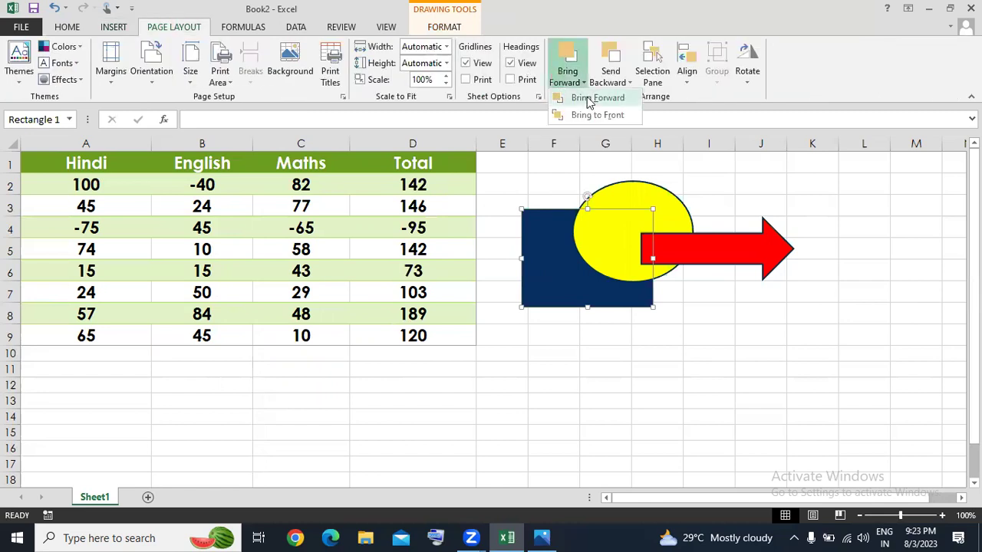
click(588, 100)
click(624, 260)
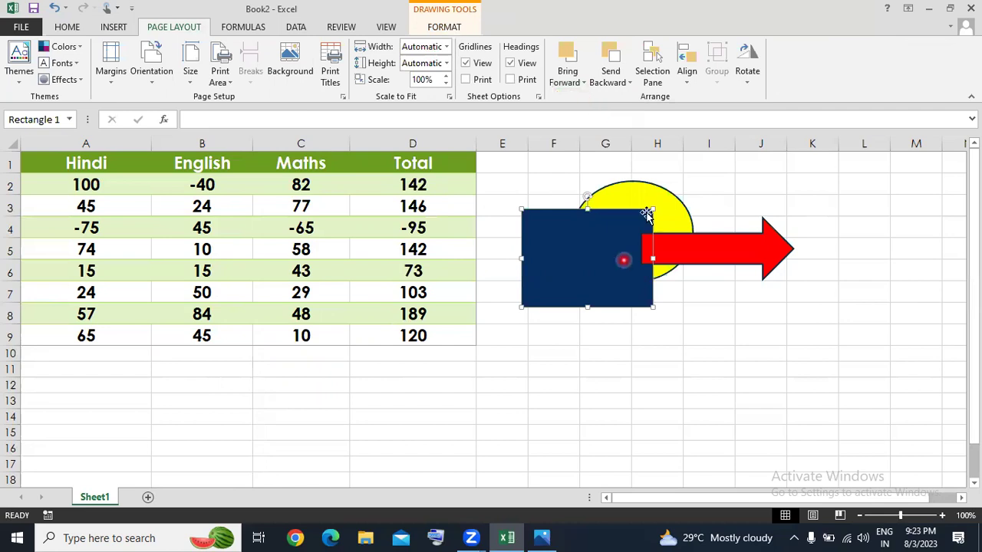
click(571, 81)
click(573, 101)
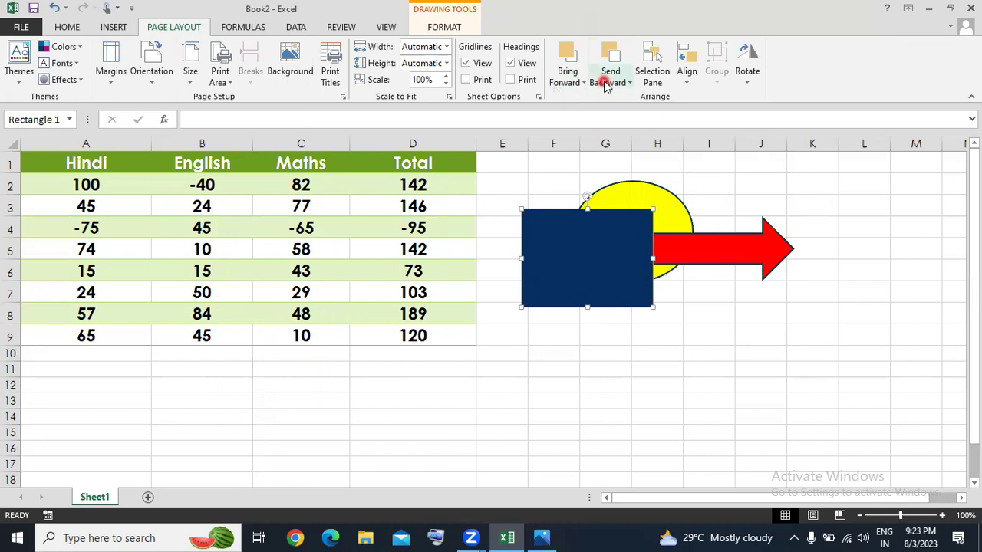
Send the rectangle behind all shapes, then shift the red arrow left across the yellow oval
click(608, 83)
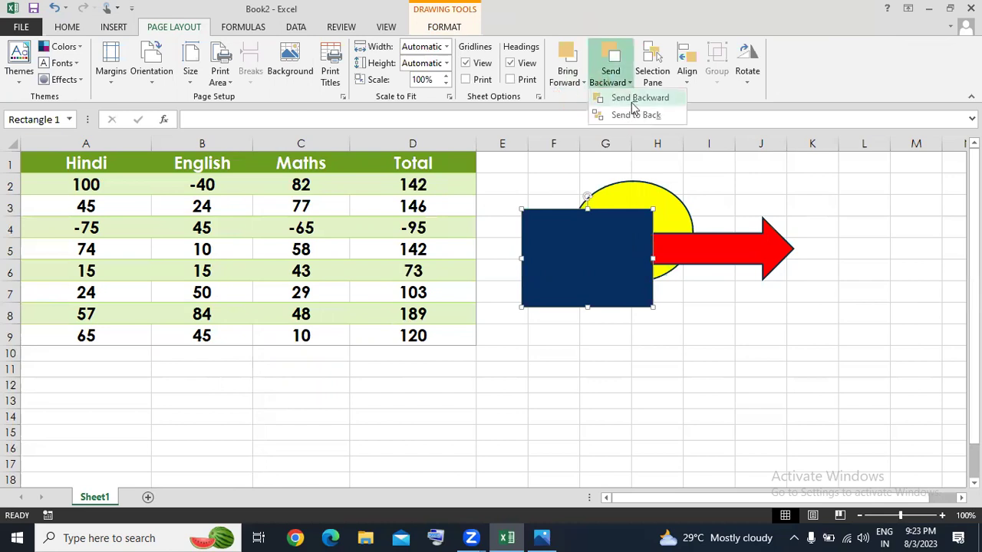
click(632, 100)
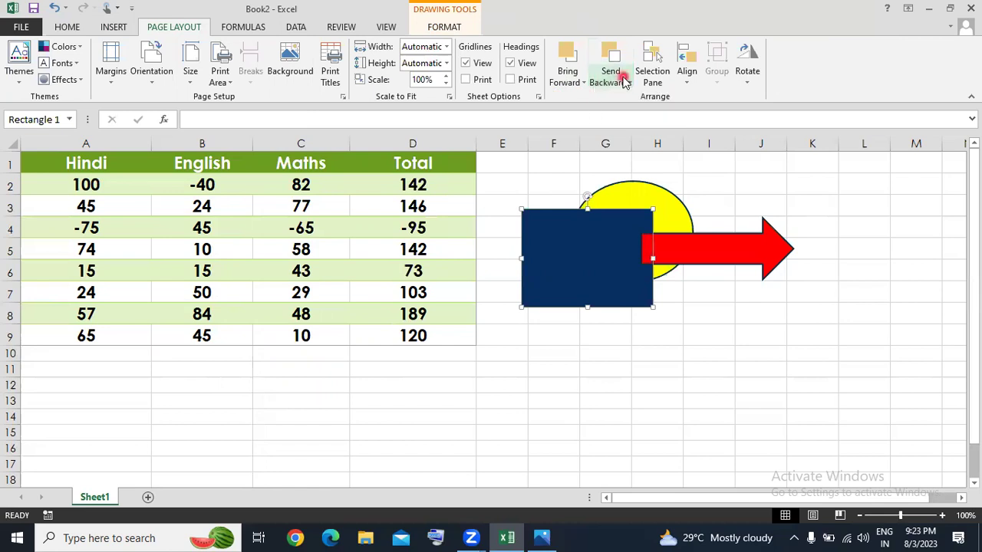
click(623, 83)
click(622, 100)
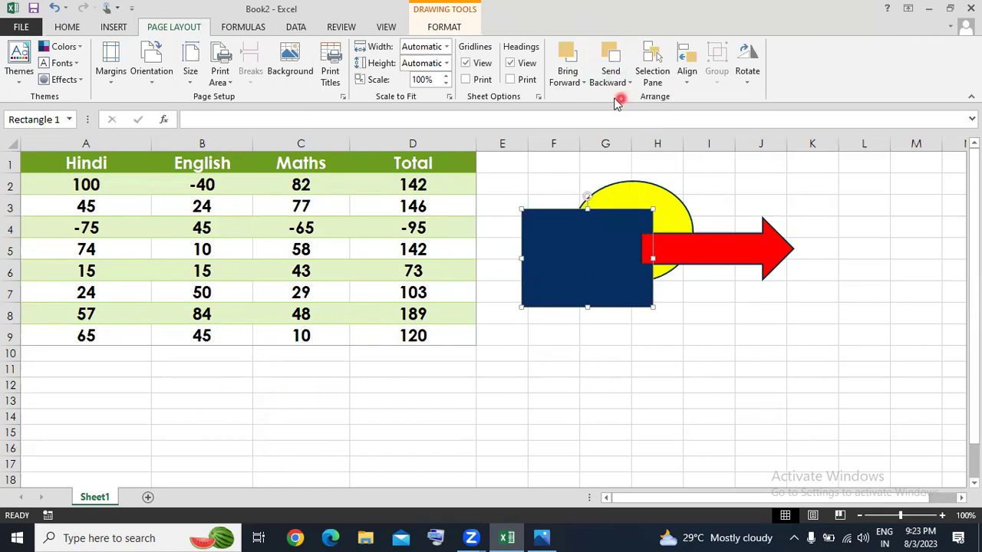
click(577, 80)
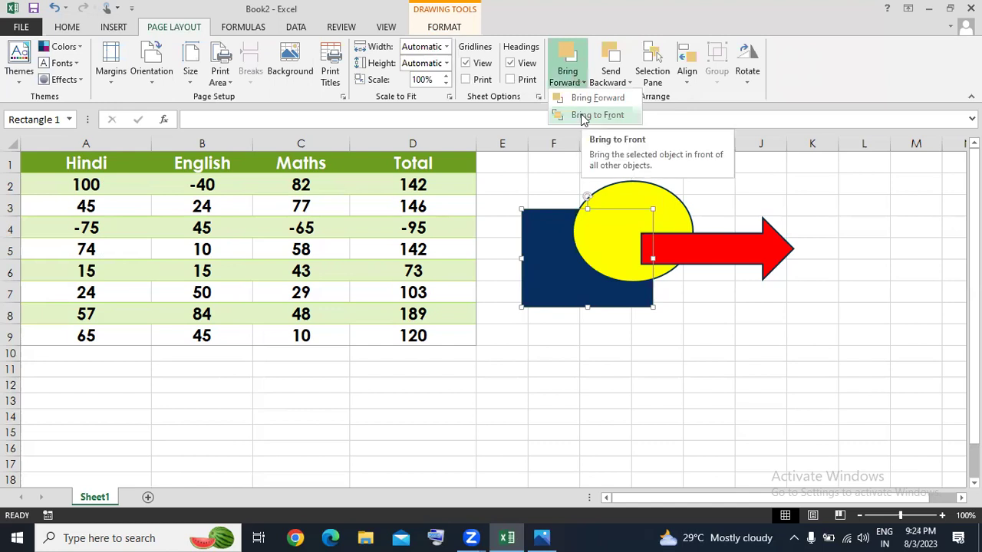
click(596, 115)
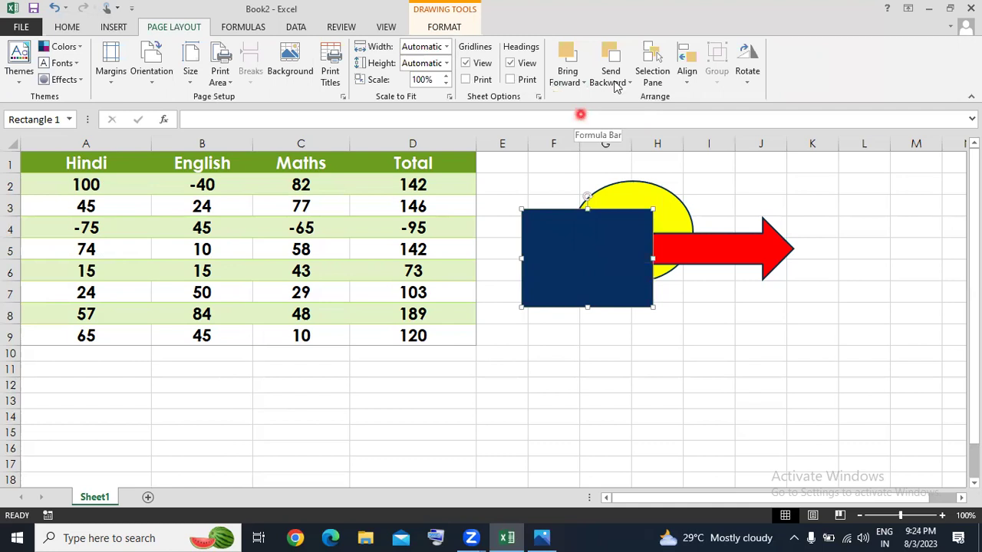
click(614, 83)
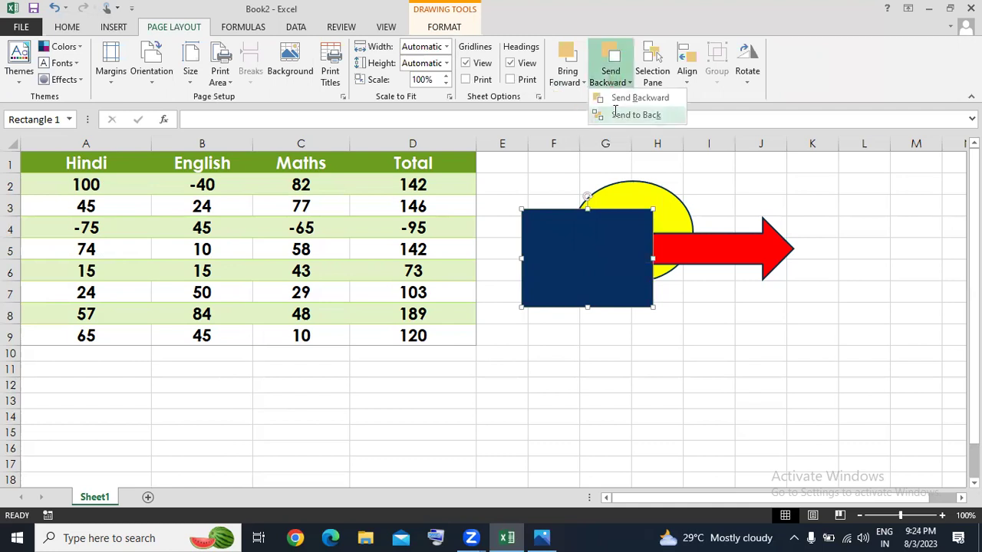
click(614, 115)
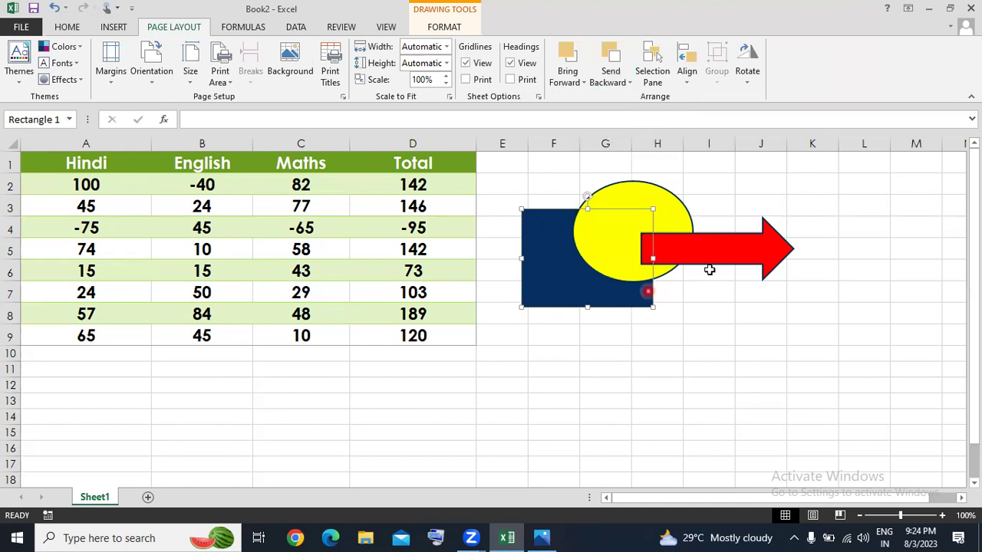
click(648, 253)
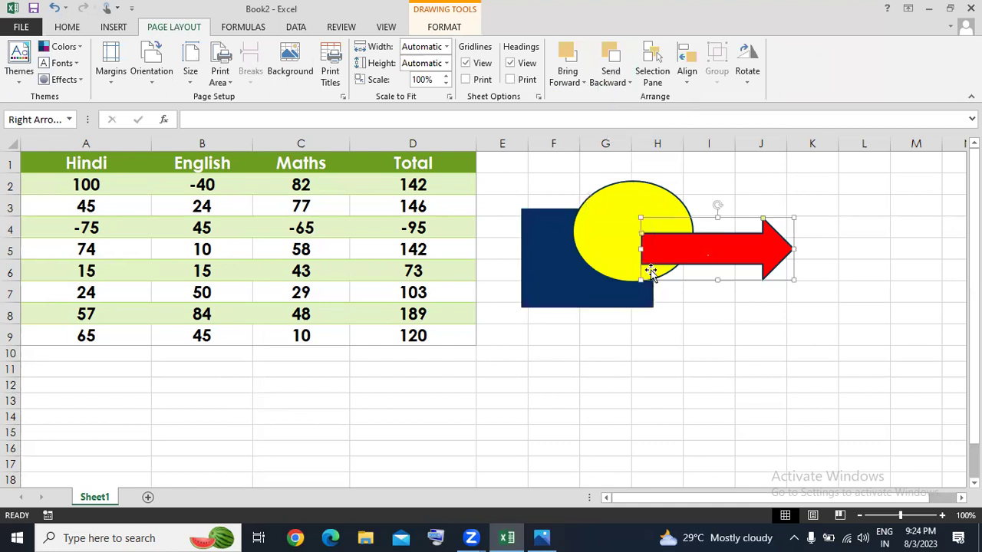
drag(706, 234, 647, 234)
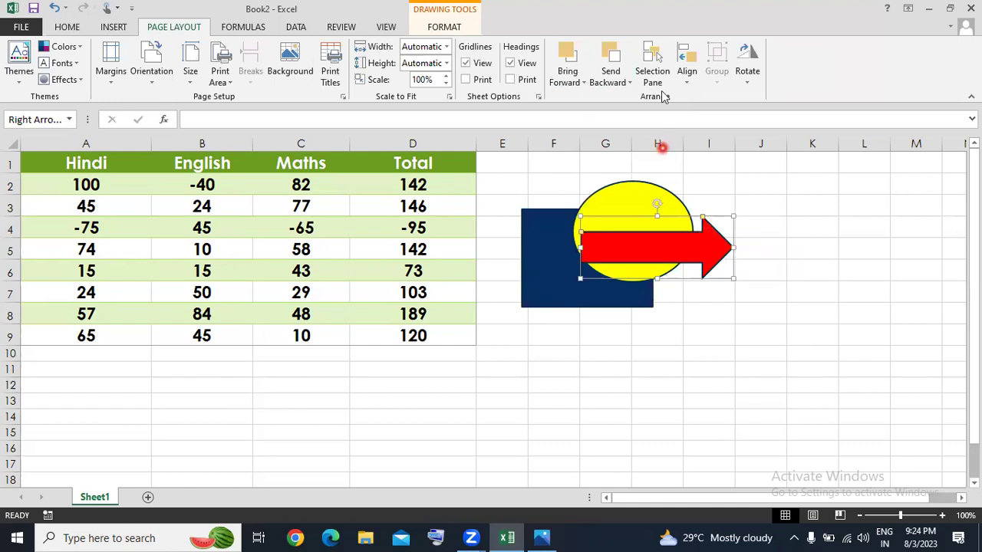
click(659, 72)
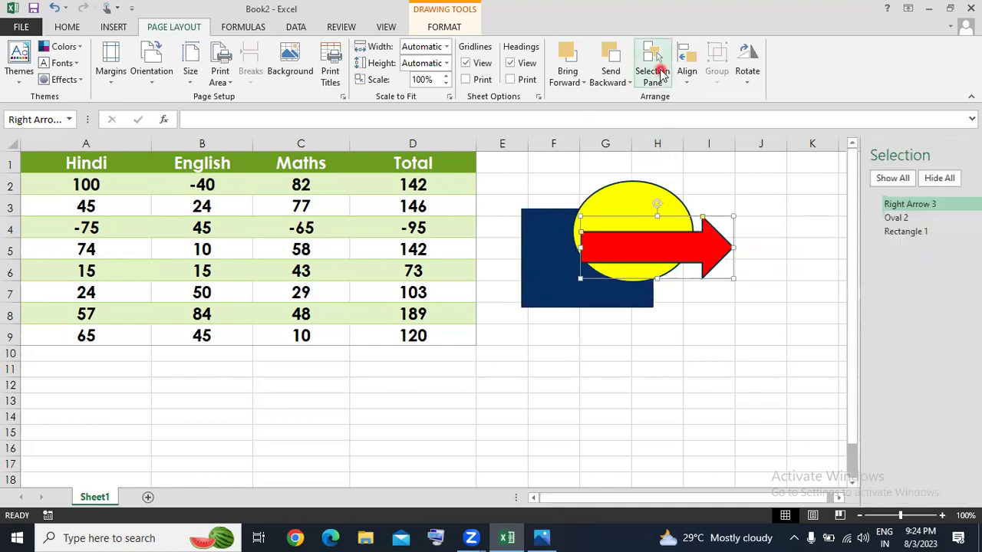
click(923, 208)
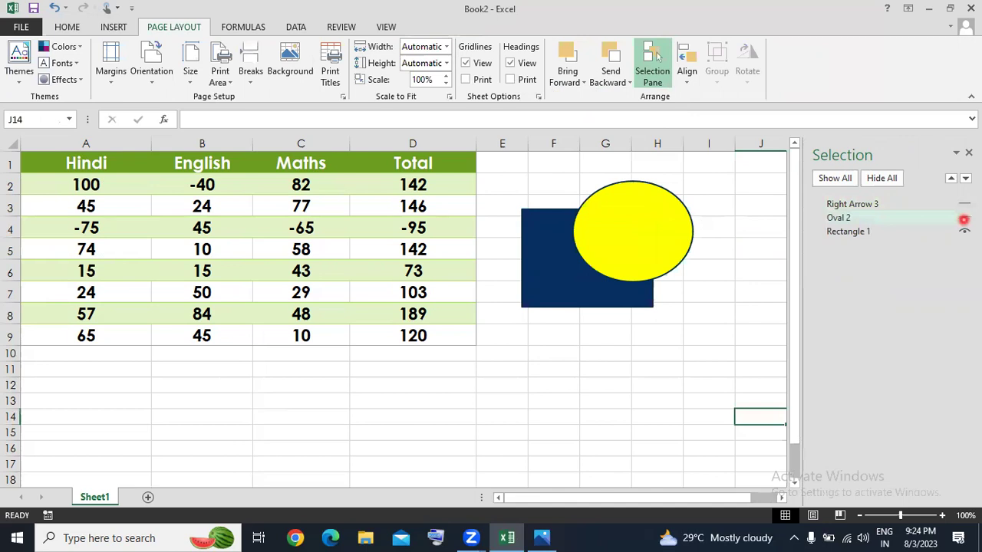
click(963, 220)
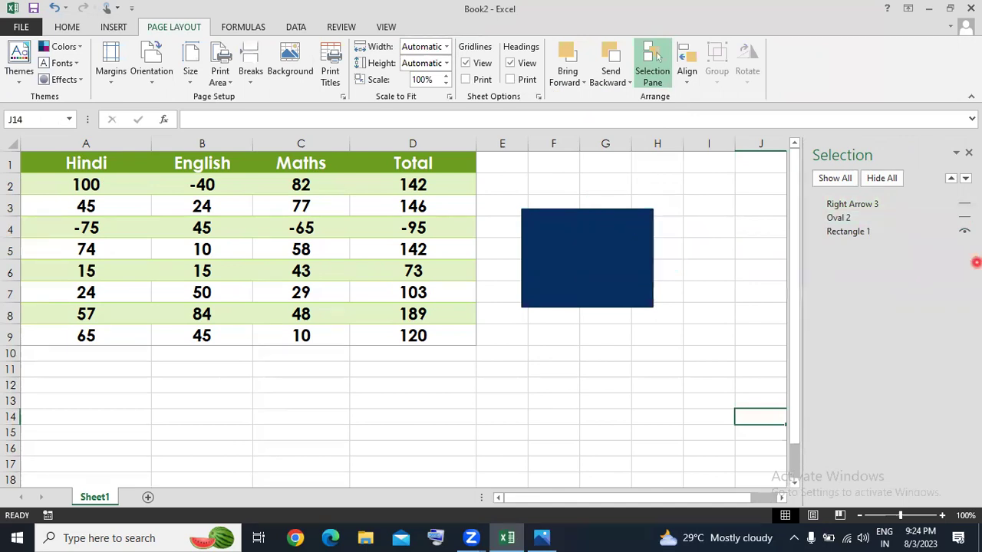
click(963, 217)
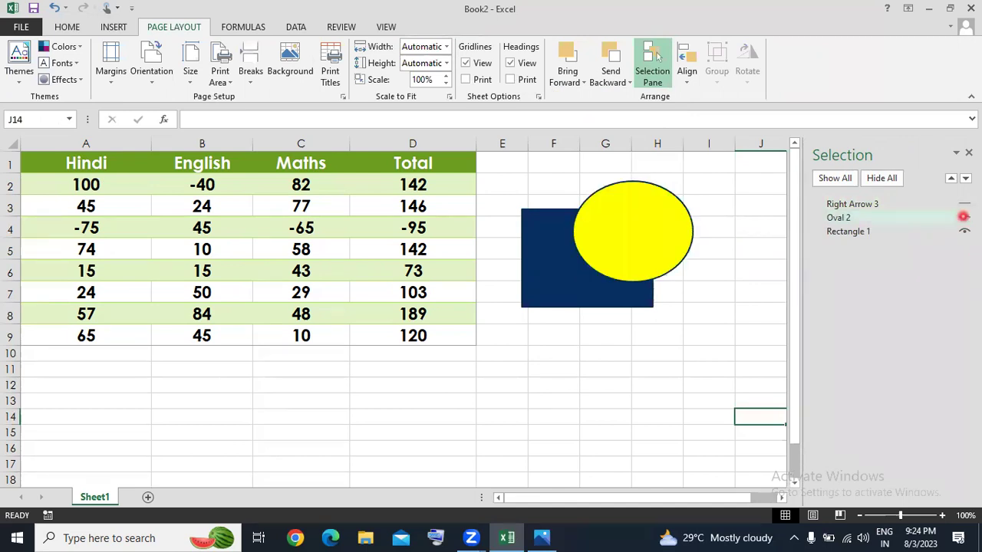
click(964, 205)
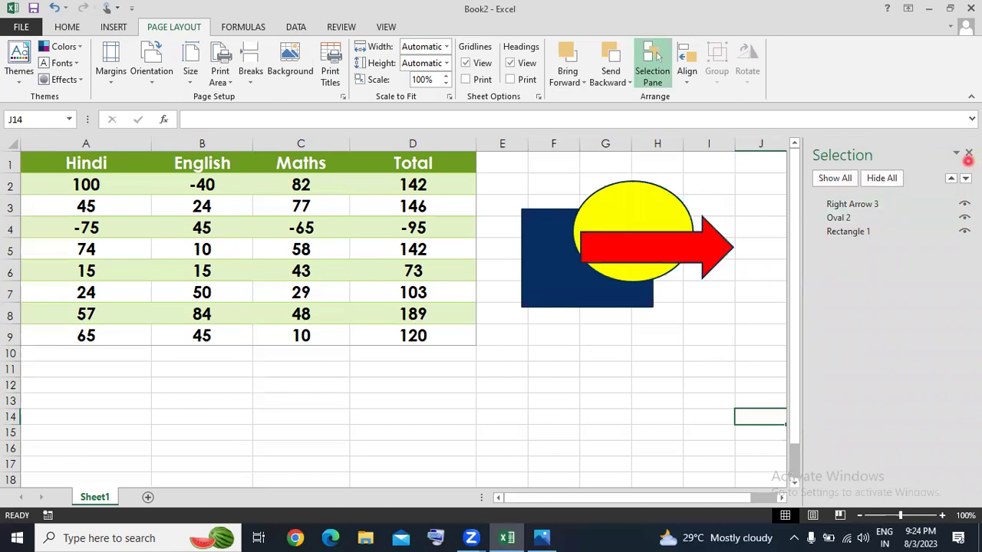
click(968, 156)
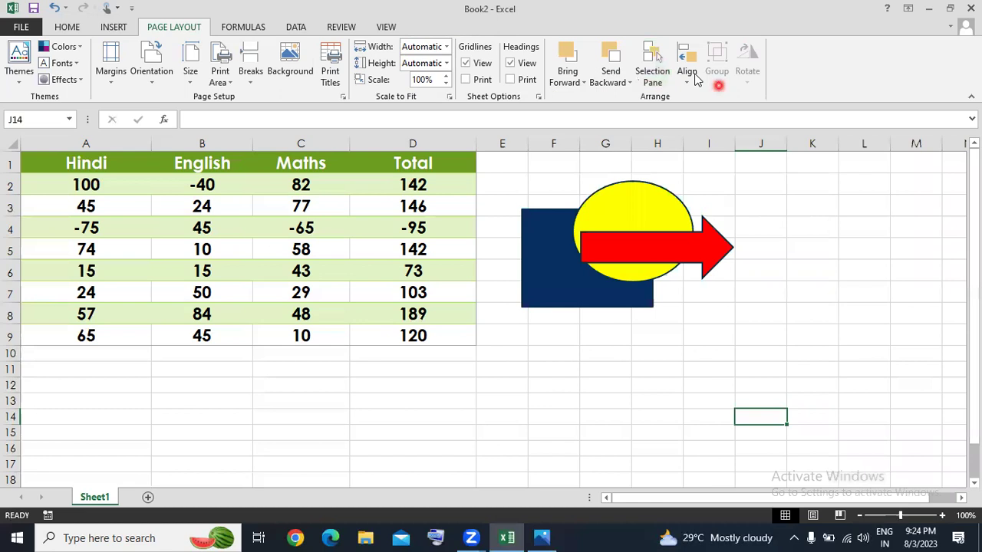
click(687, 73)
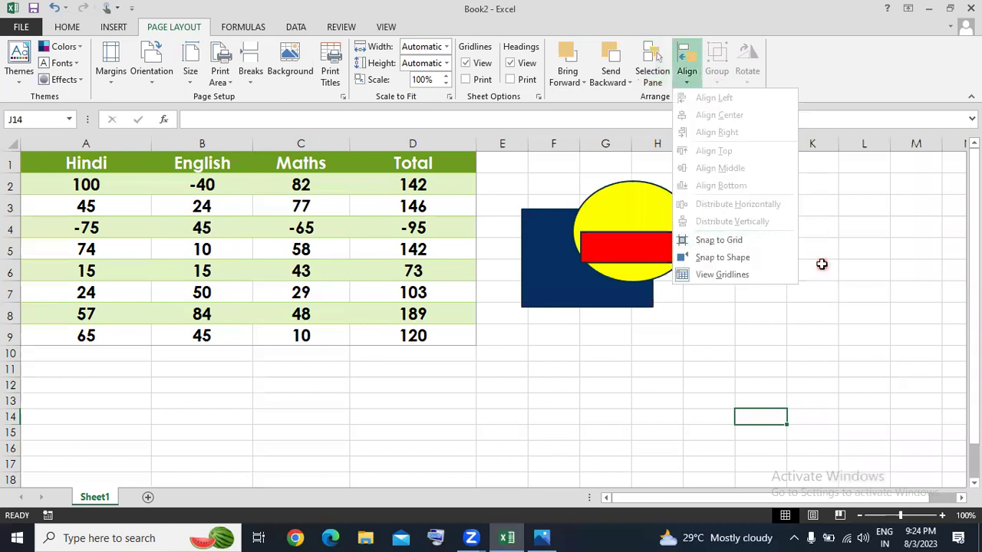
click(711, 257)
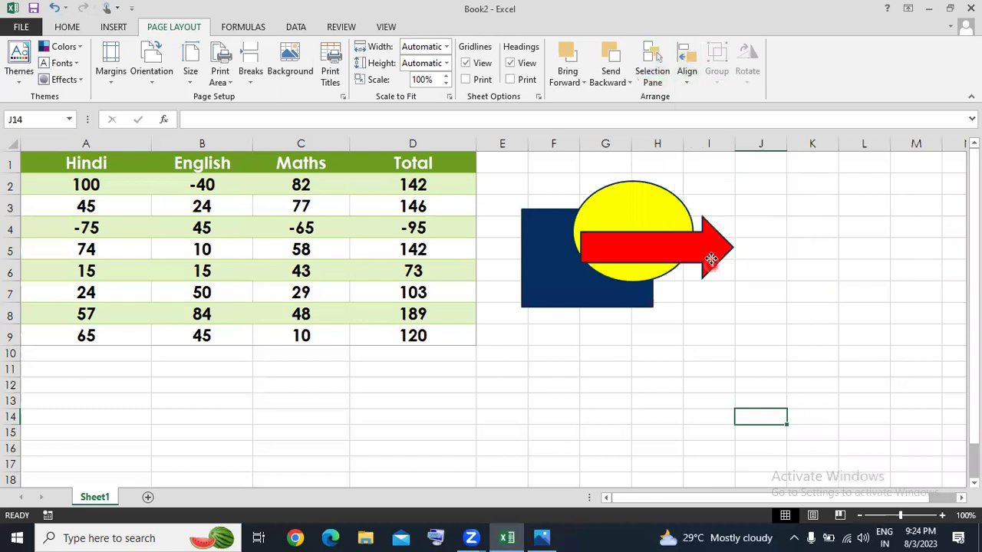
click(688, 77)
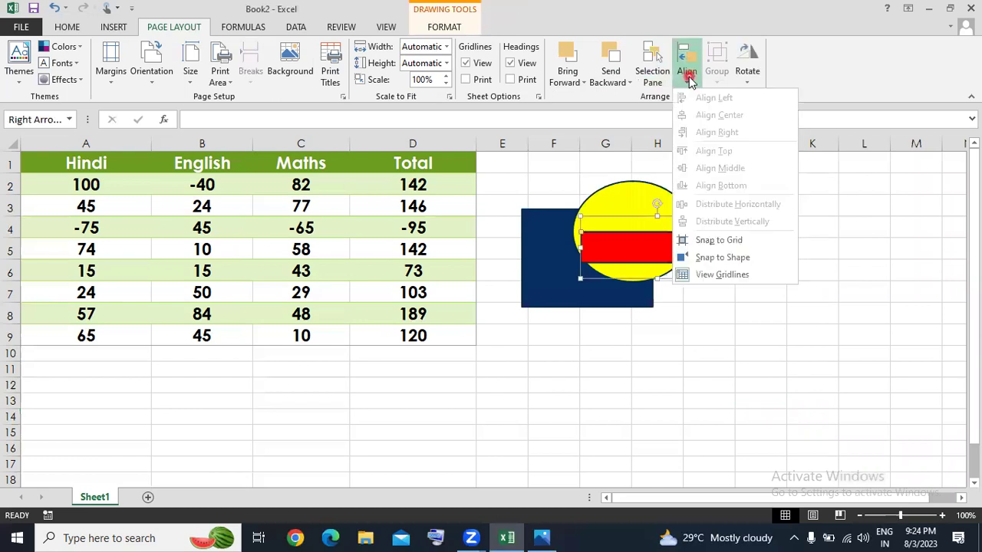
click(715, 292)
click(207, 82)
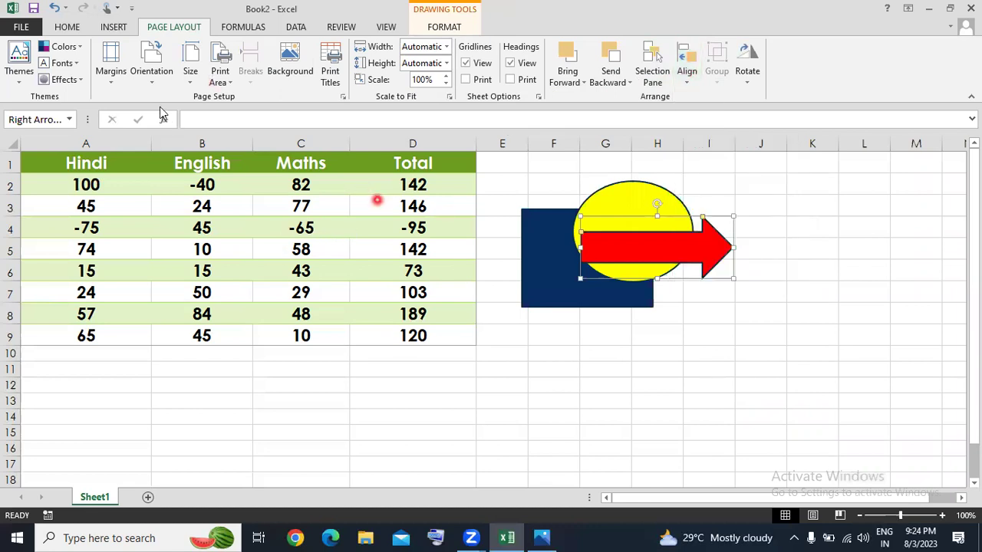
Delete the blue rectangle, red arrow and yellow oval one by one, then select an empty cell
click(116, 26)
click(545, 238)
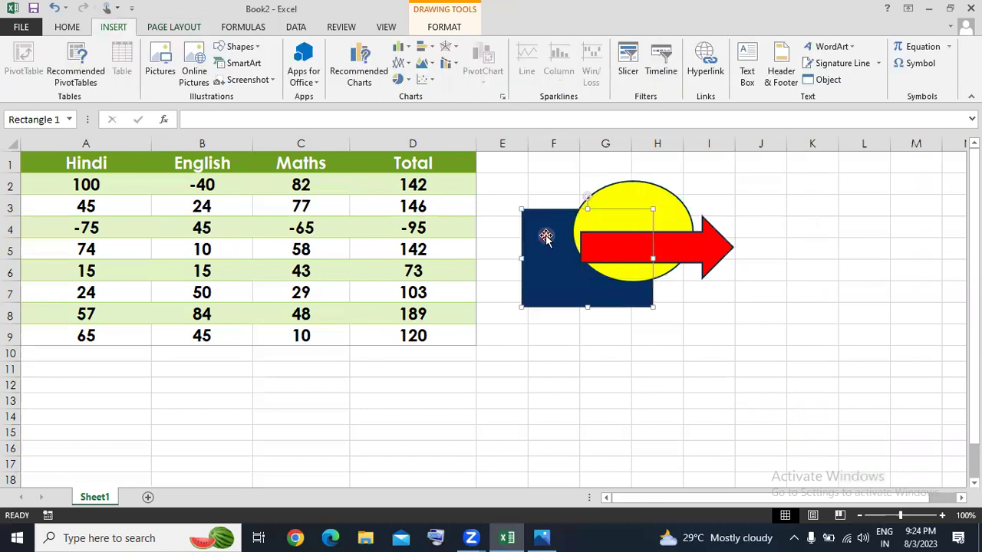
key(Delete)
click(629, 221)
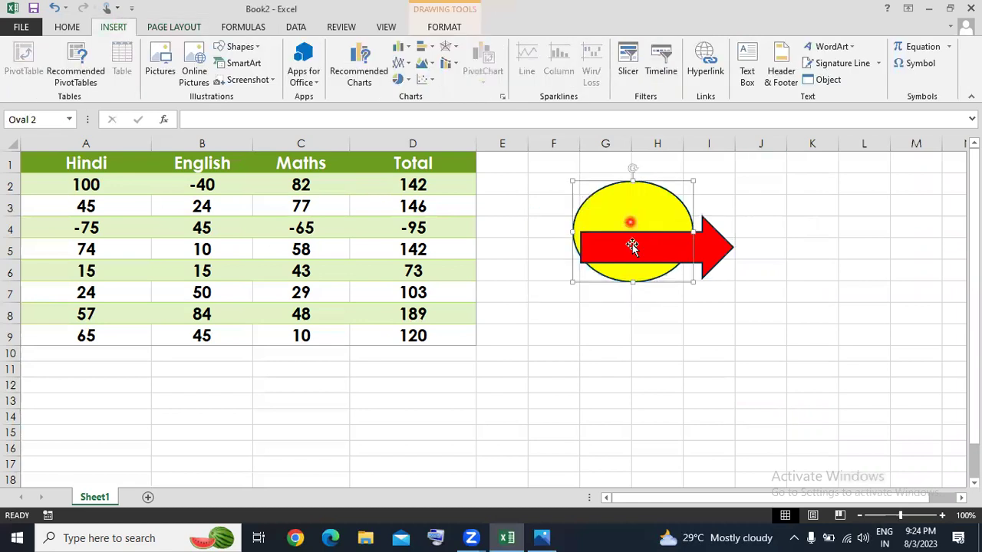
click(632, 244)
key(Delete)
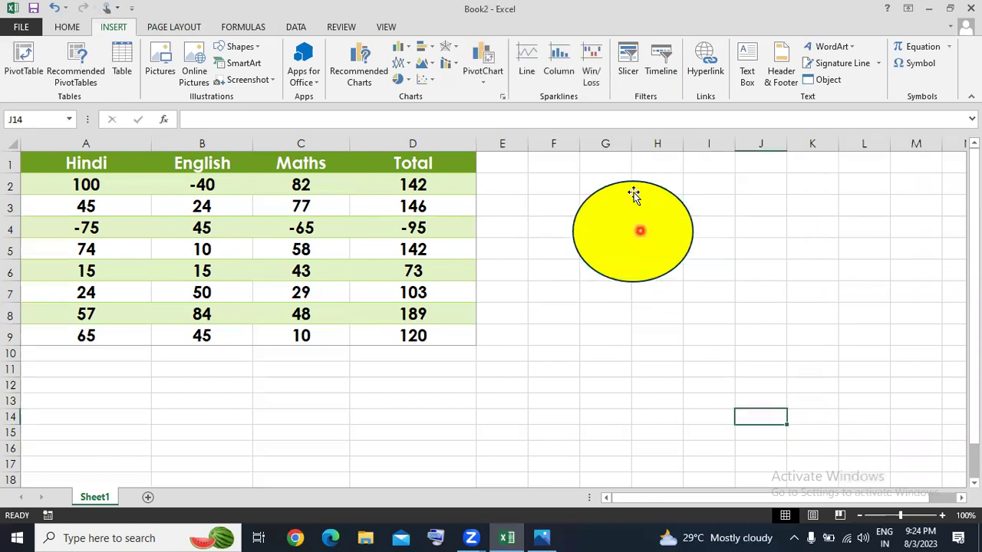
click(633, 194)
key(Delete)
click(487, 304)
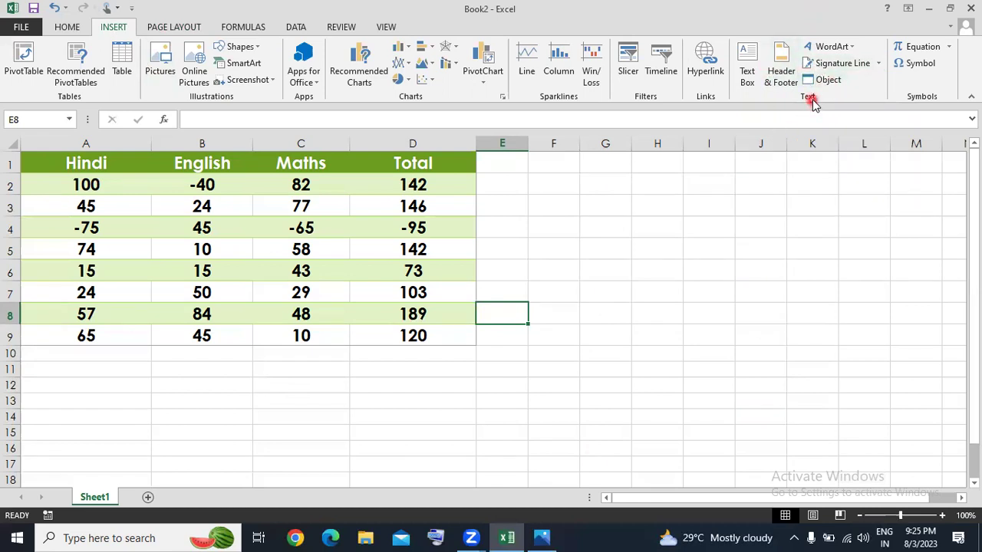
click(949, 47)
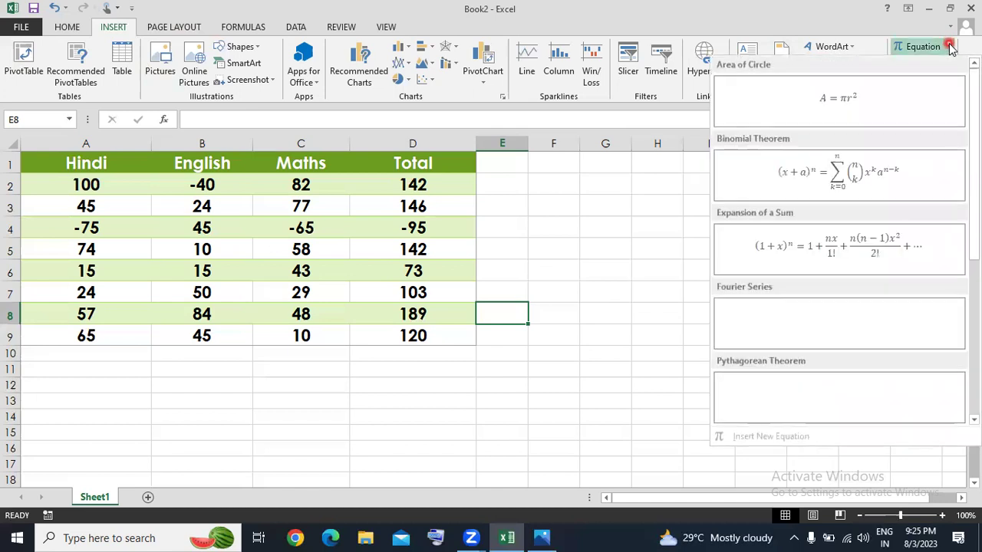
click(847, 26)
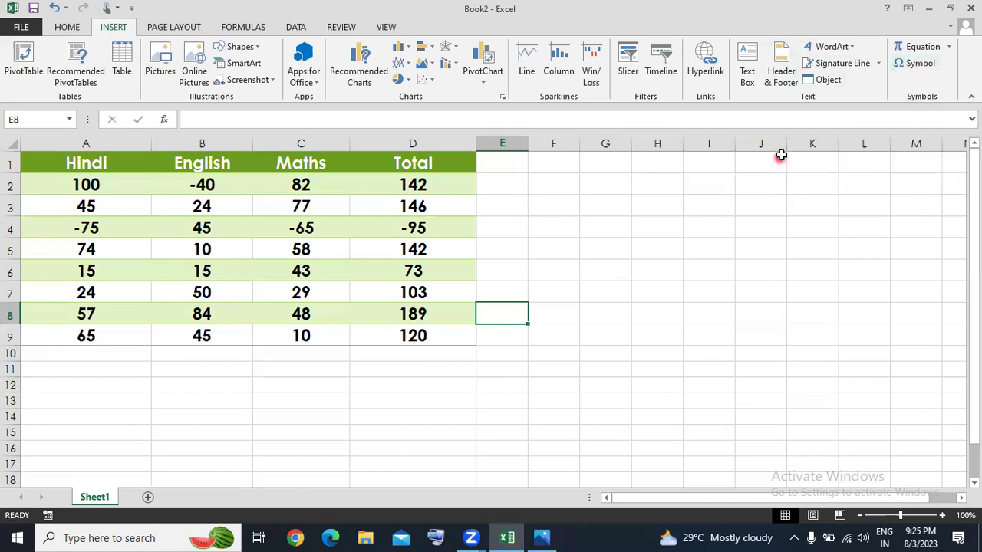
click(705, 92)
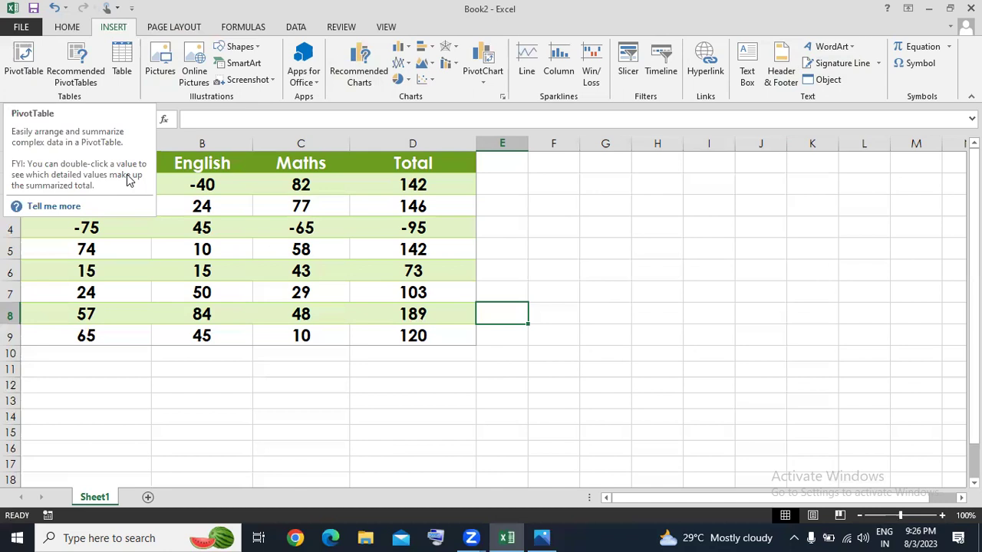
Convert the marks data in A1:D9 into an Excel table with headers
click(135, 66)
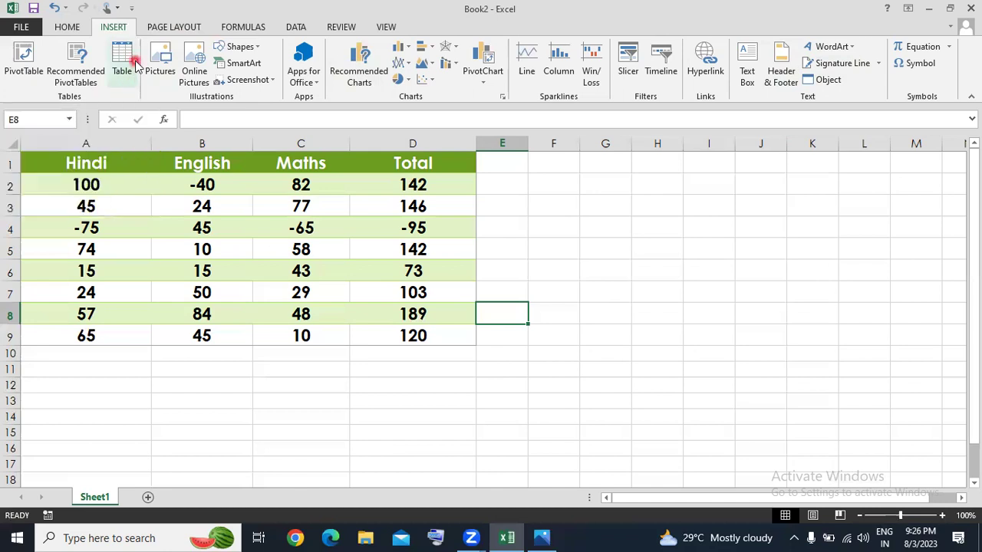
click(135, 66)
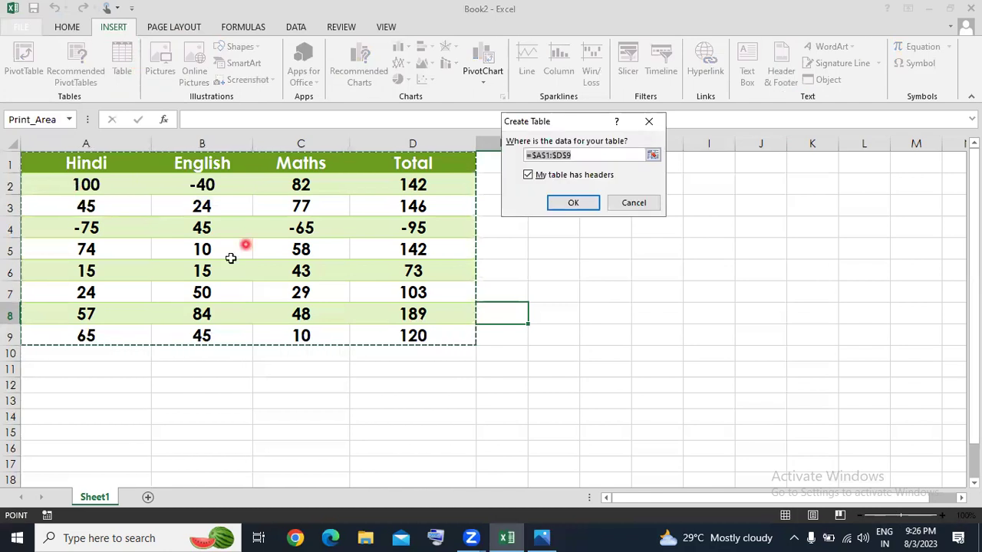
click(557, 206)
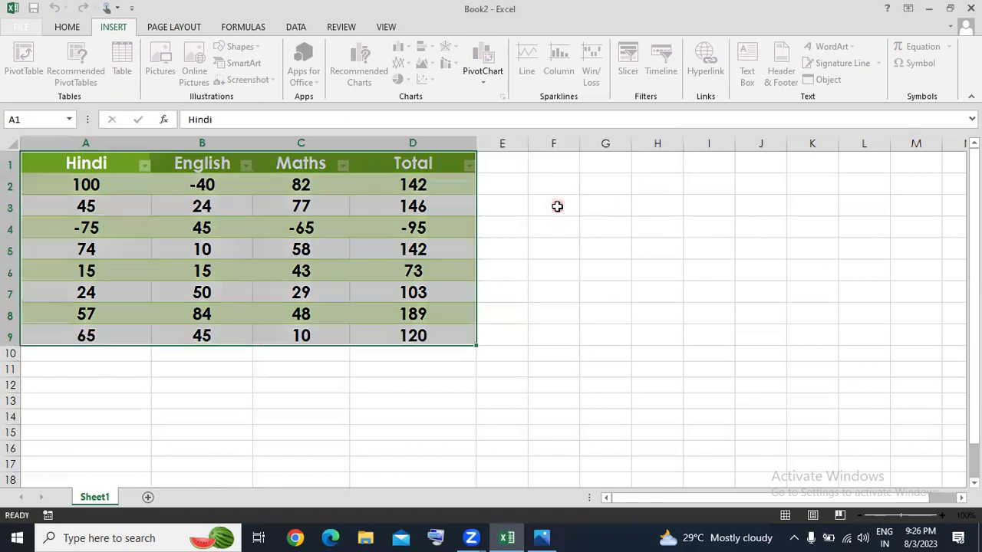
Create an empty Column1–Column3 table from G1:I6 without headers
click(600, 171)
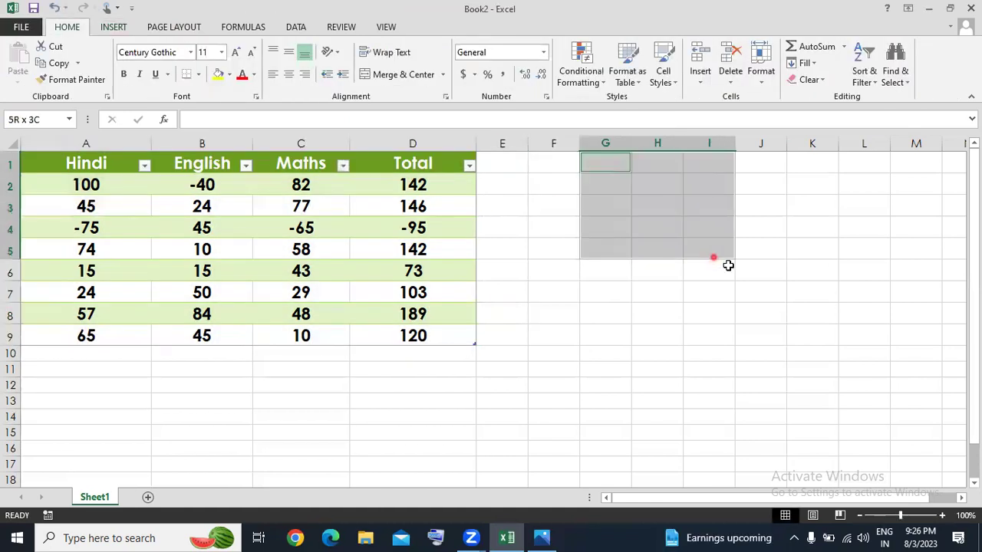
drag(600, 171, 737, 269)
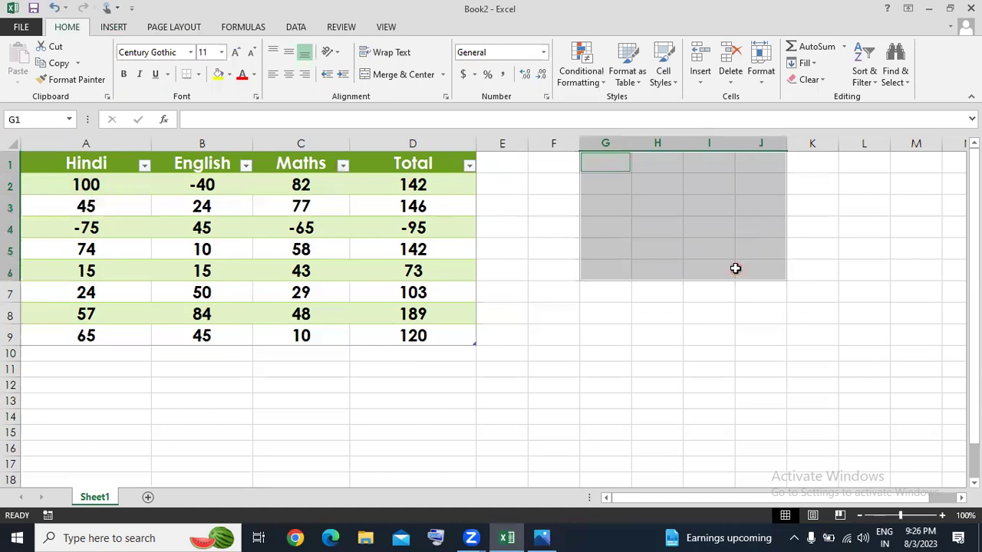
click(107, 28)
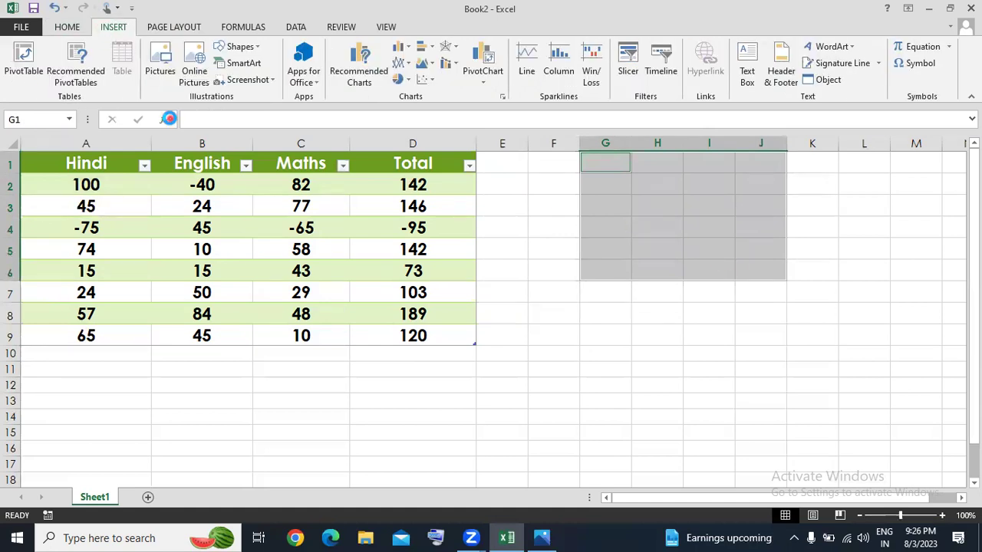
text(=)
key(shift+F3)
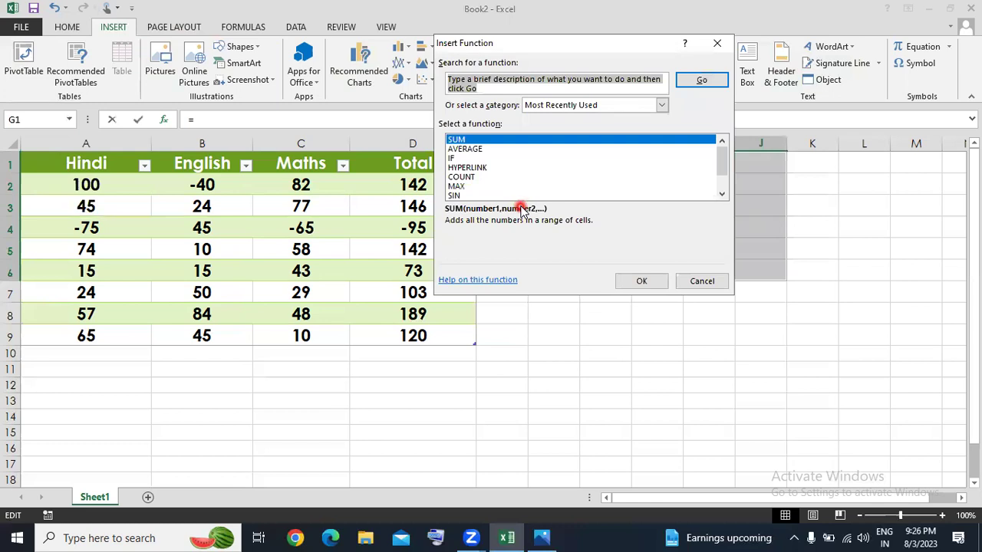
click(729, 48)
click(690, 263)
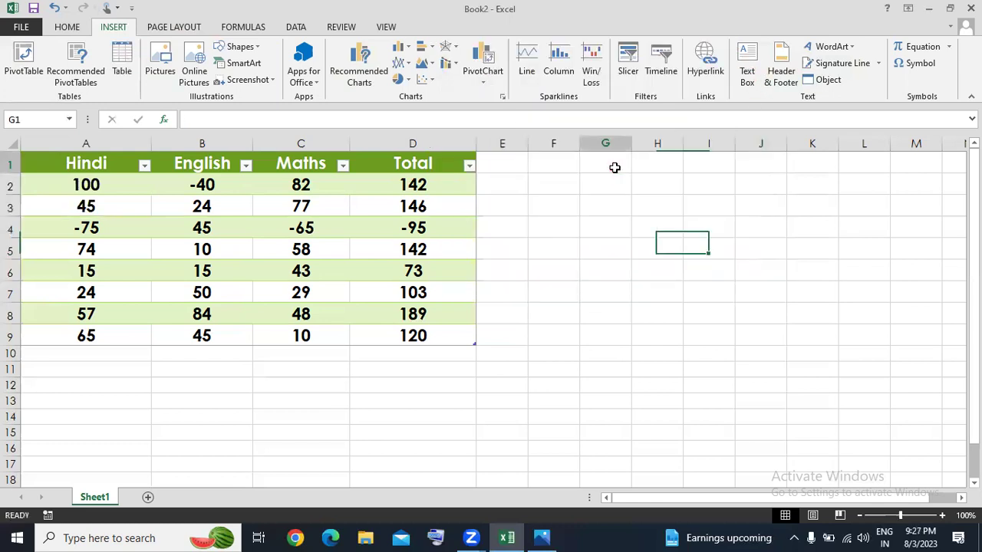
drag(612, 166, 701, 276)
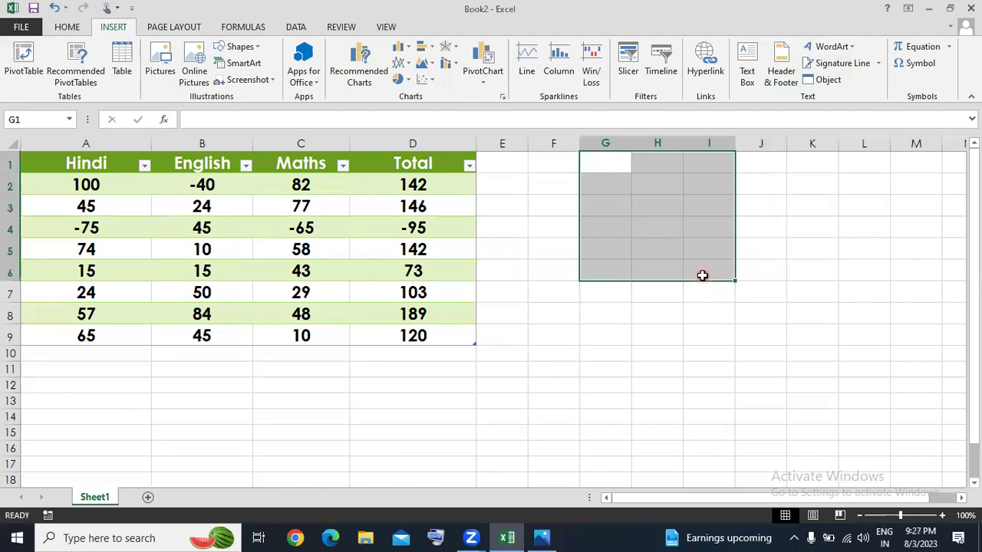
click(122, 65)
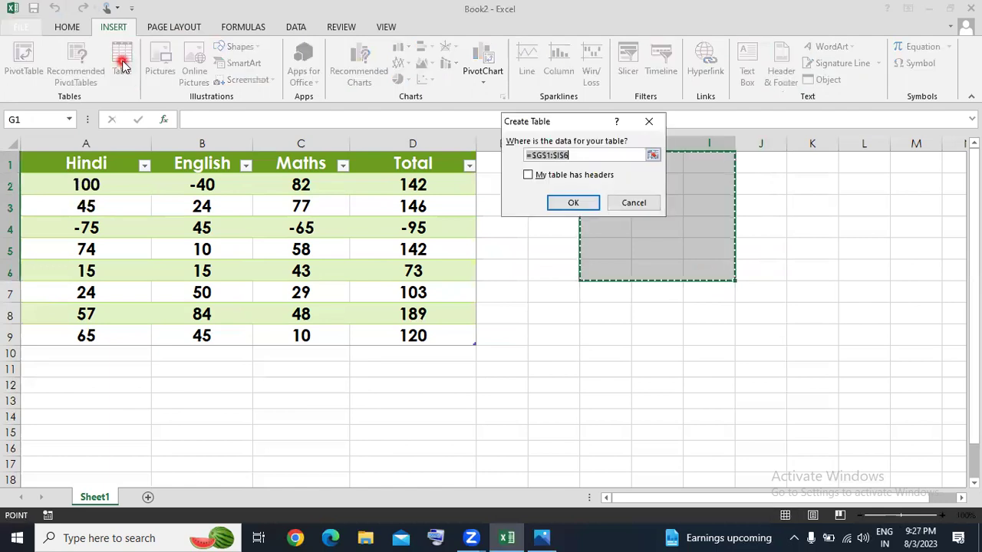
click(582, 202)
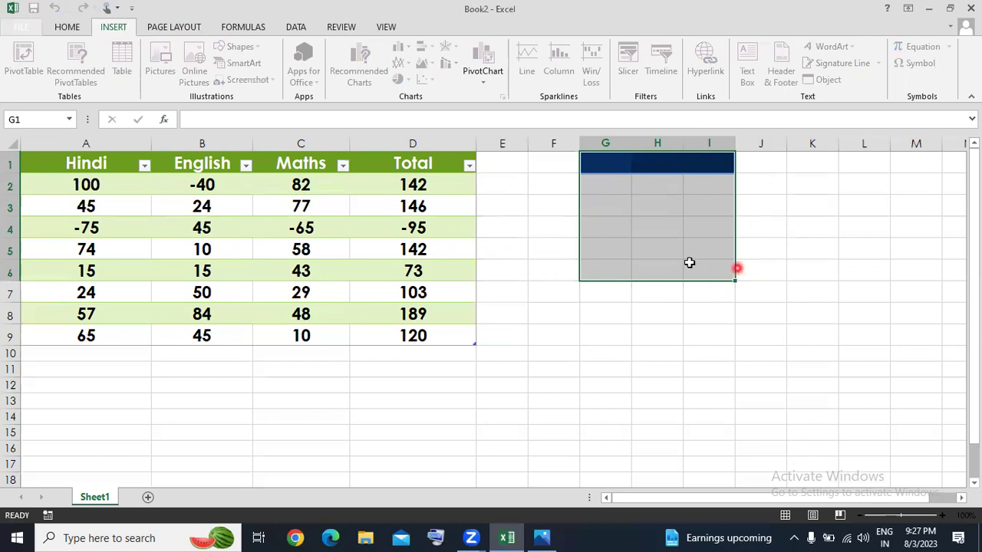
click(776, 350)
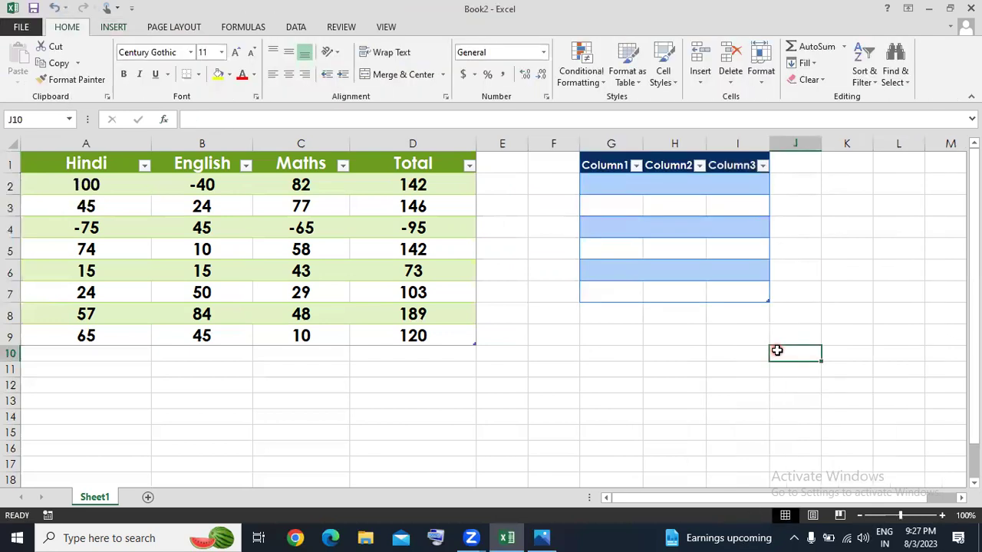
Apply a blue Medium table style to the empty Column1–Column3 table in G1:I7
click(636, 165)
click(722, 241)
click(599, 159)
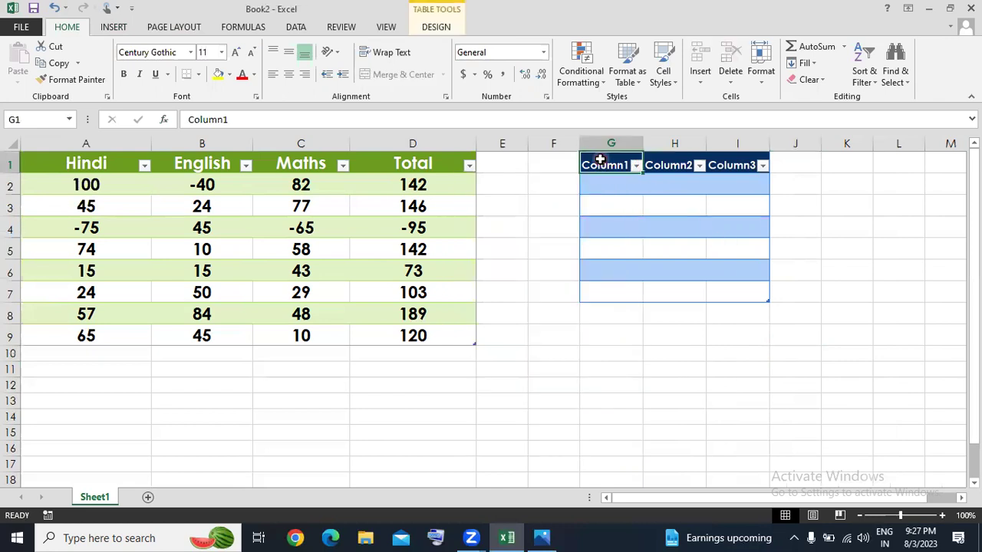
click(431, 25)
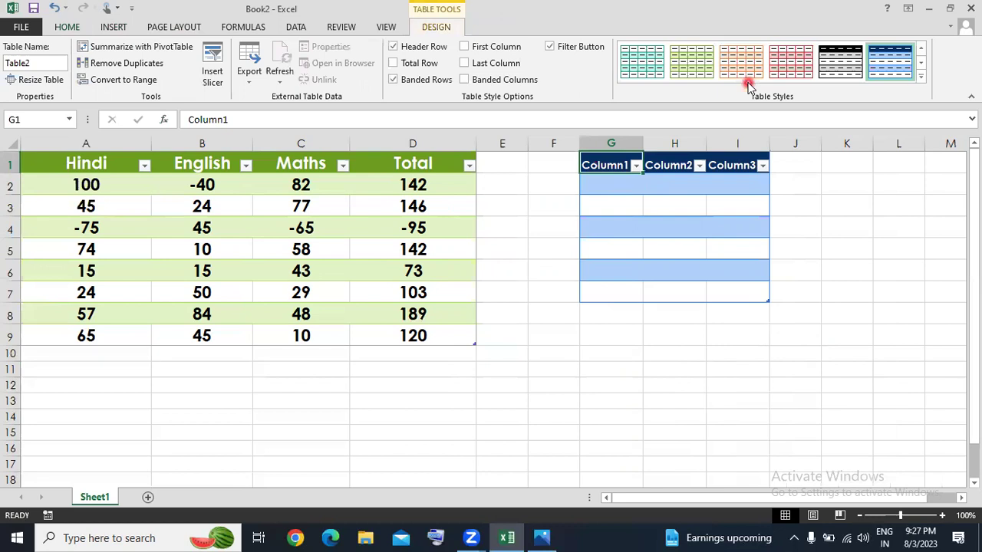
click(922, 74)
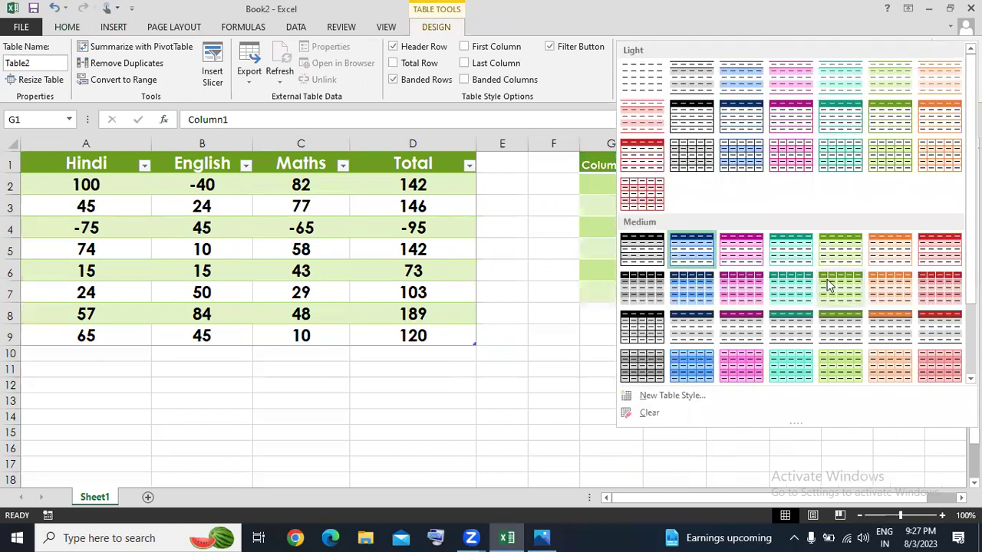
click(705, 308)
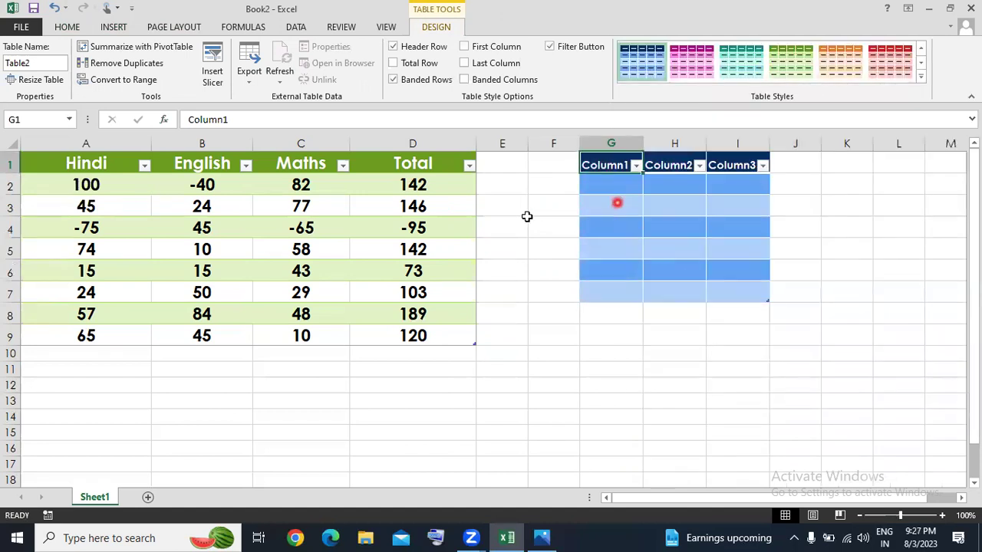
click(121, 29)
Delete columns G through I to remove the empty blue table
click(597, 249)
drag(582, 151, 721, 254)
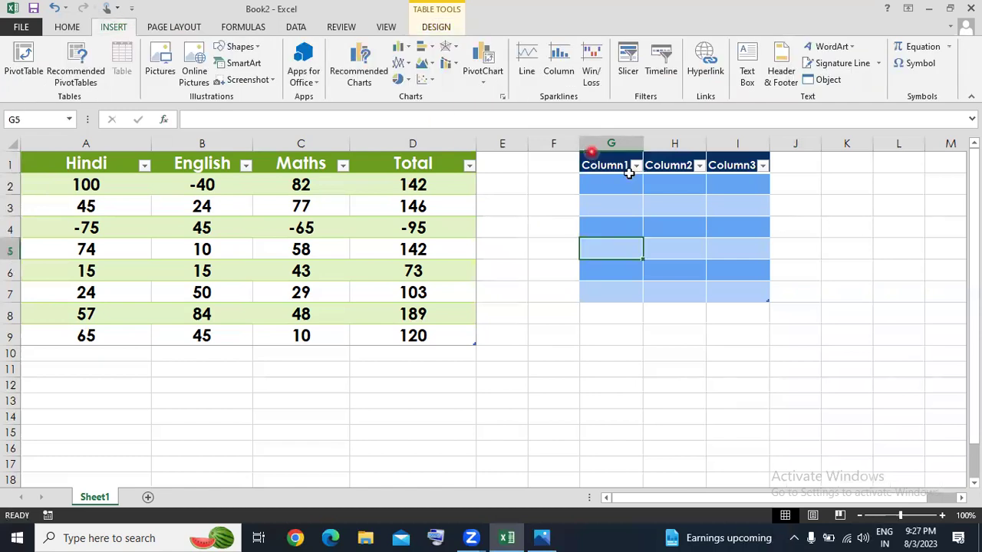
click(572, 277)
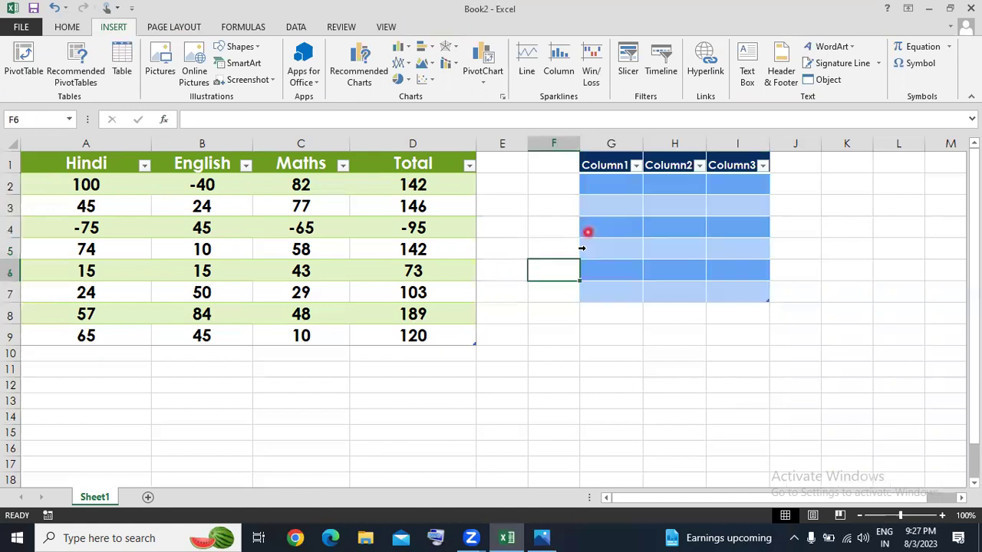
click(636, 145)
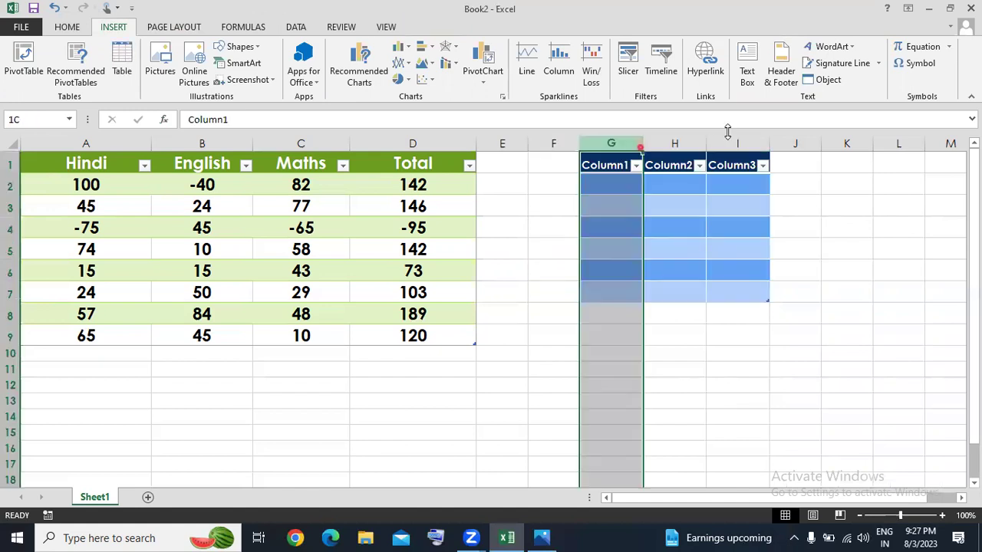
shift+click(727, 132)
key(ctrl+minus)
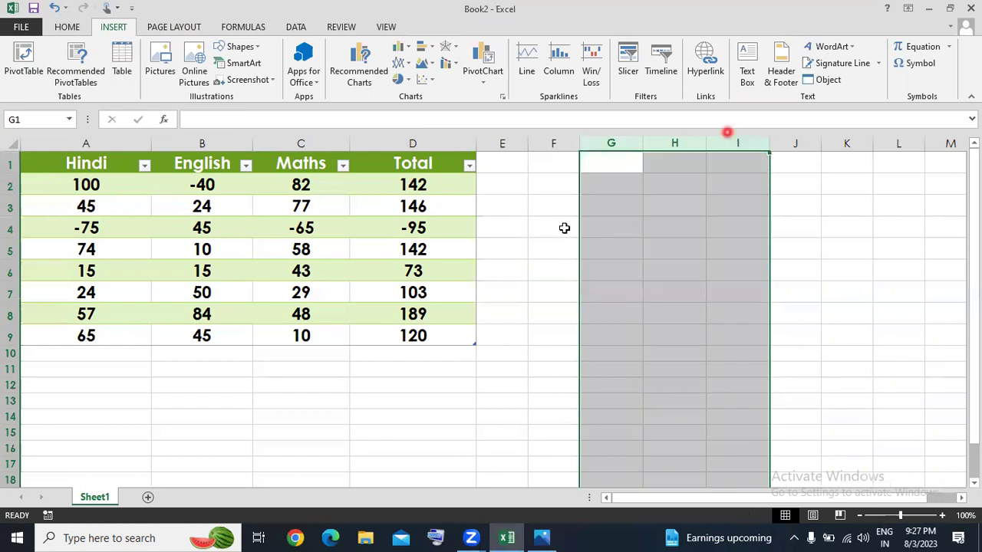
right_click(563, 226)
click(400, 102)
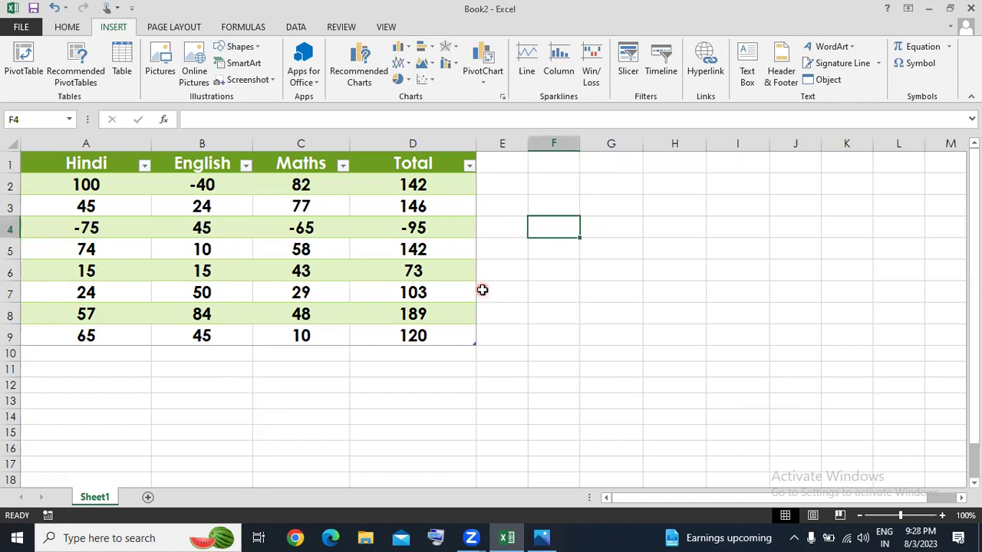
Insert a 3-D pie chart of the totals in D2:D9 and place it beside the table
click(443, 187)
drag(444, 206, 428, 335)
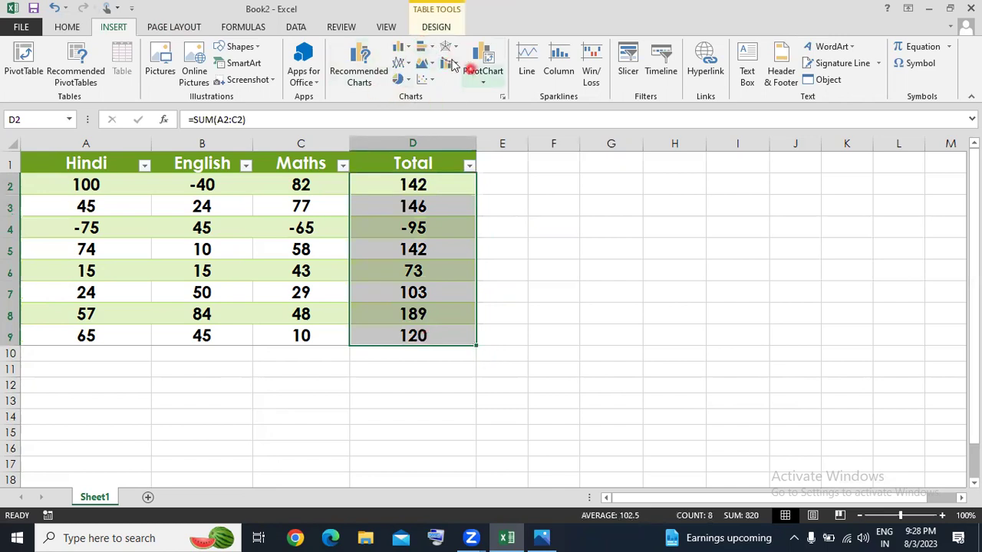
click(411, 80)
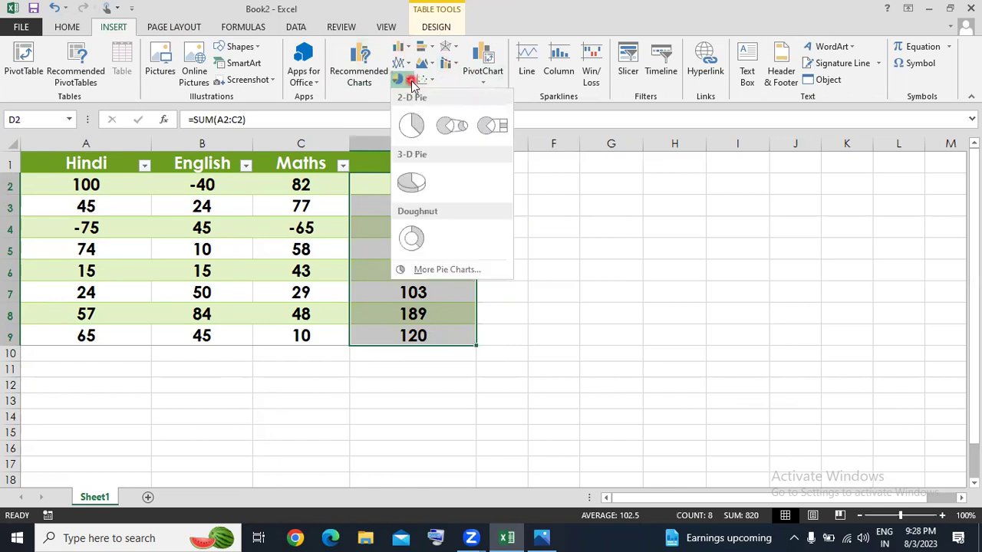
click(411, 184)
drag(559, 239, 751, 218)
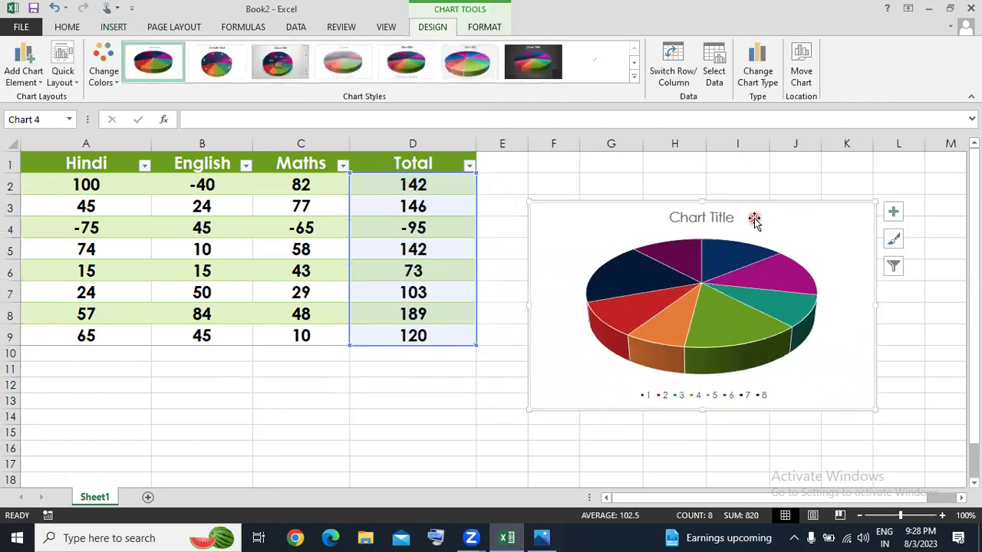
Give the pie chart the grey gradient style with percentage labels
click(679, 257)
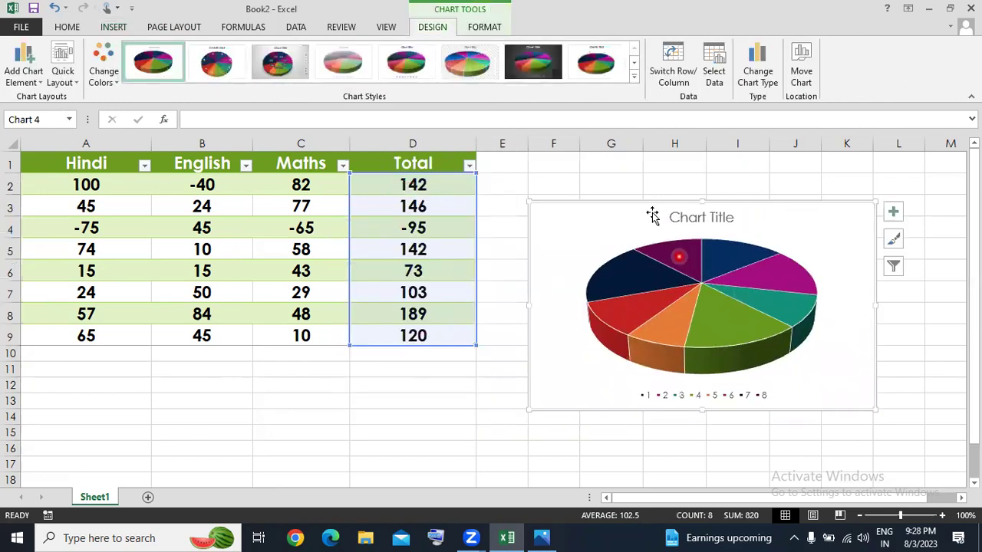
click(536, 56)
click(634, 76)
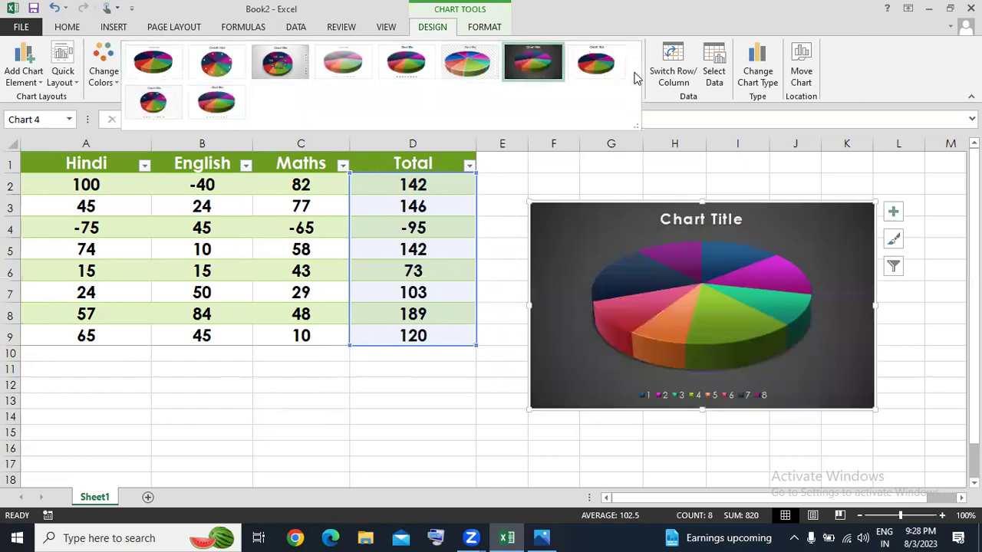
click(295, 67)
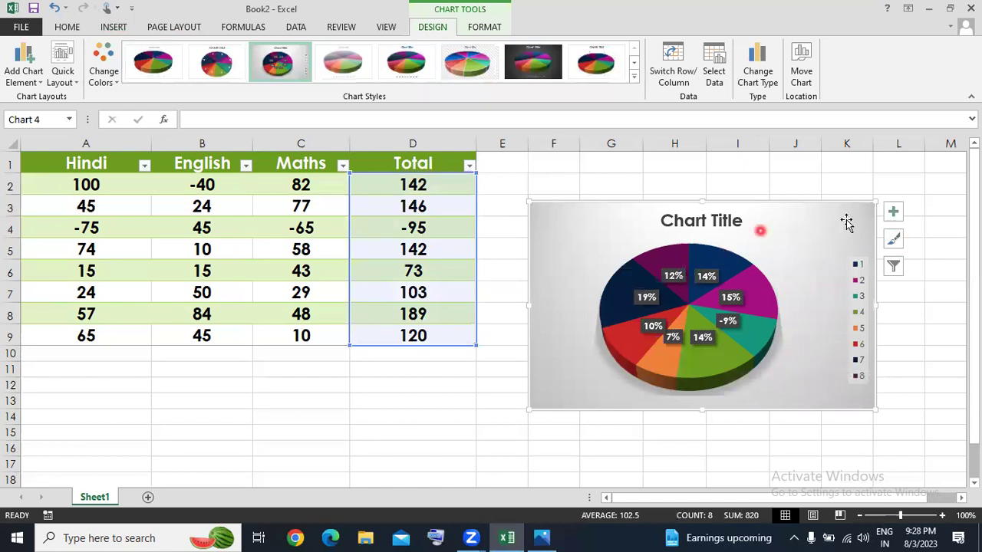
click(113, 26)
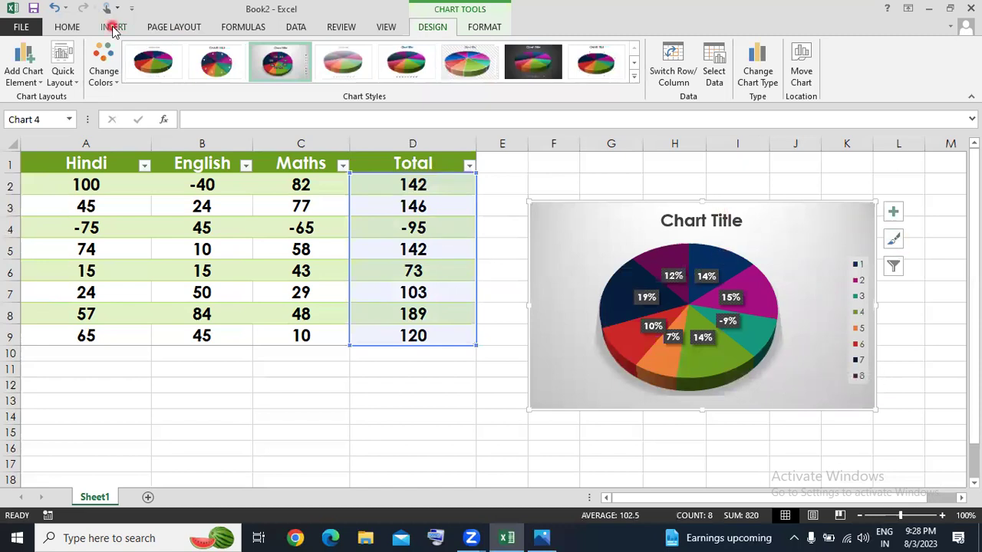
click(113, 27)
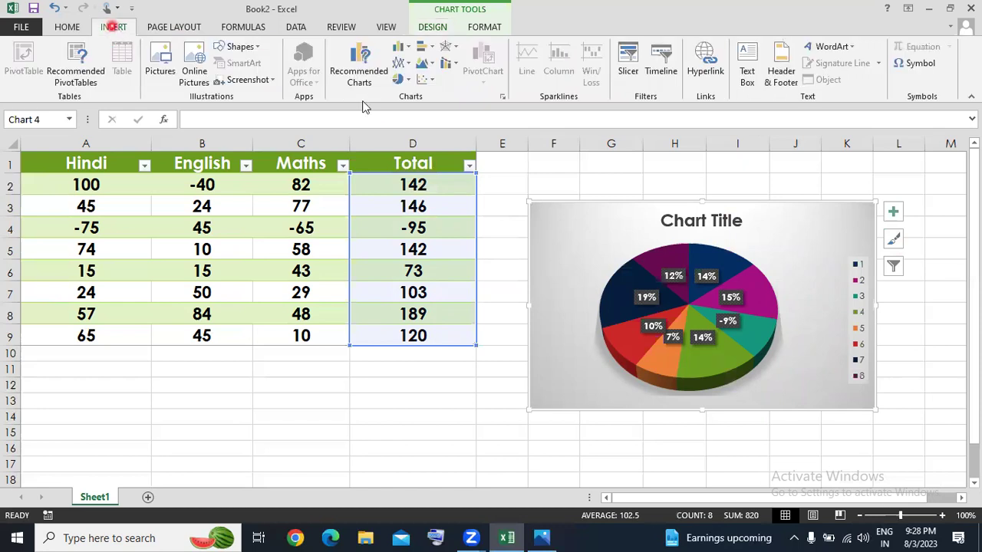
click(408, 52)
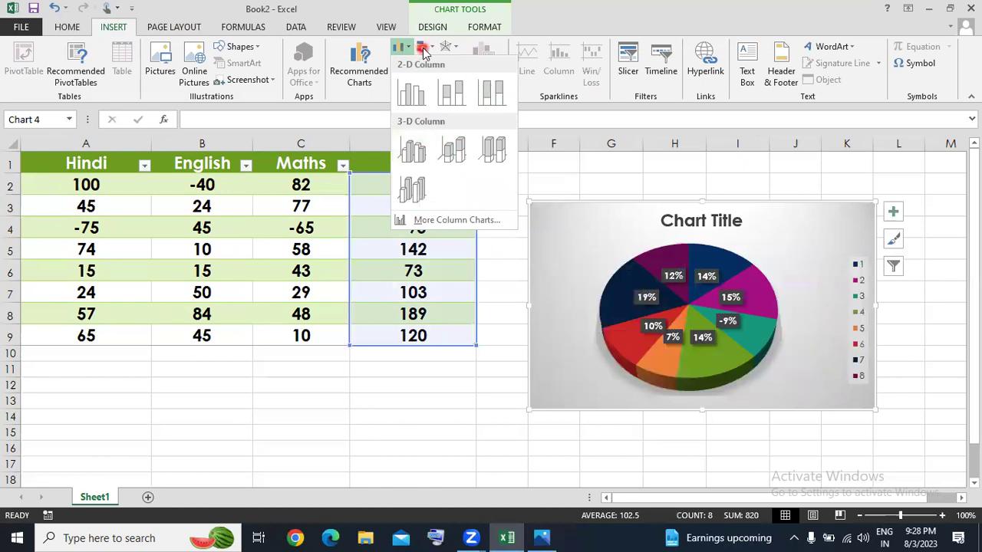
click(423, 51)
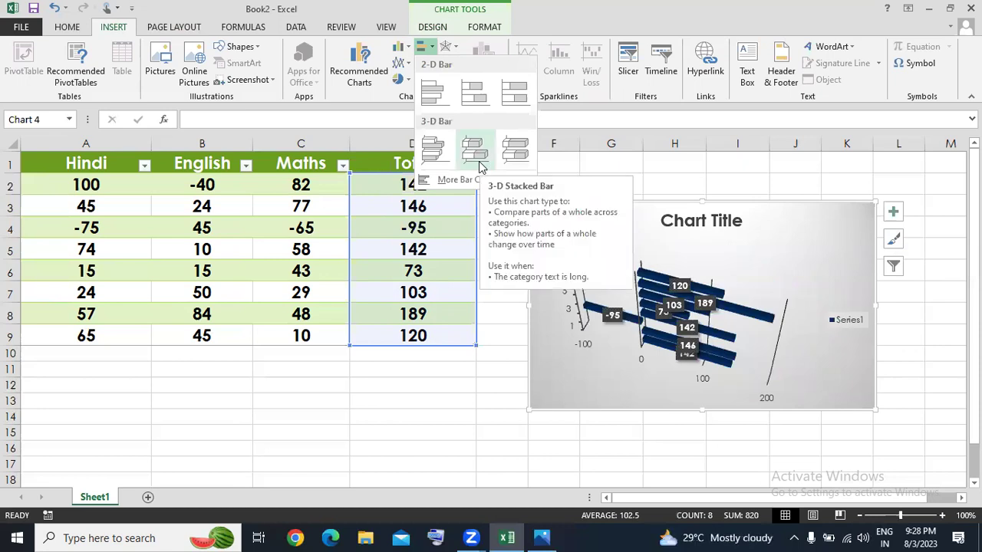
click(465, 376)
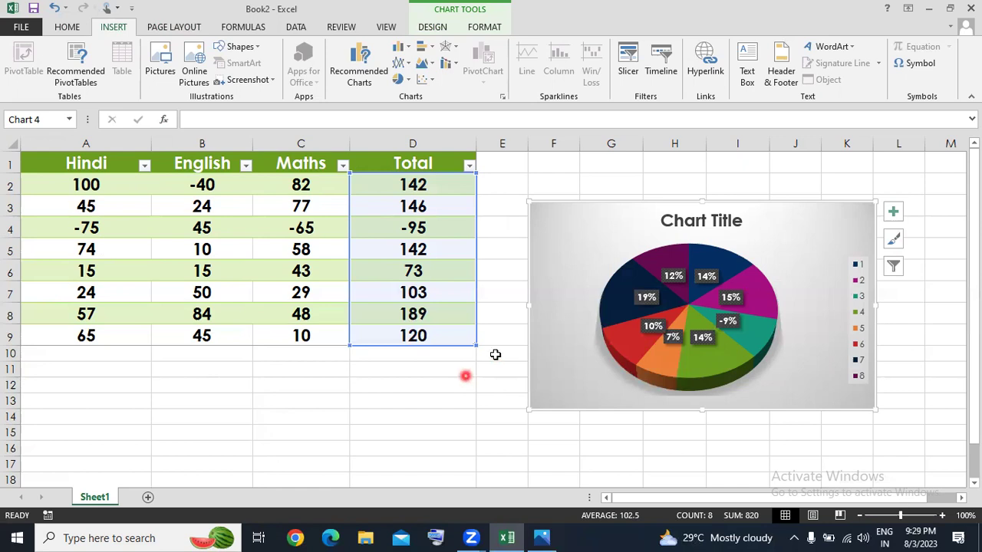
Move the pie chart further right and up beside the marks table
click(496, 354)
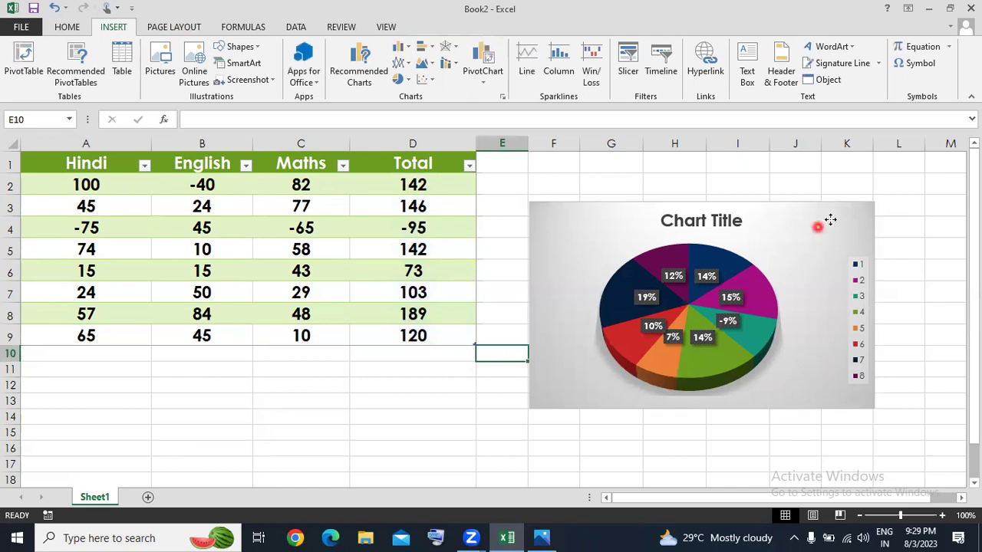
drag(818, 226, 829, 219)
drag(905, 162, 903, 173)
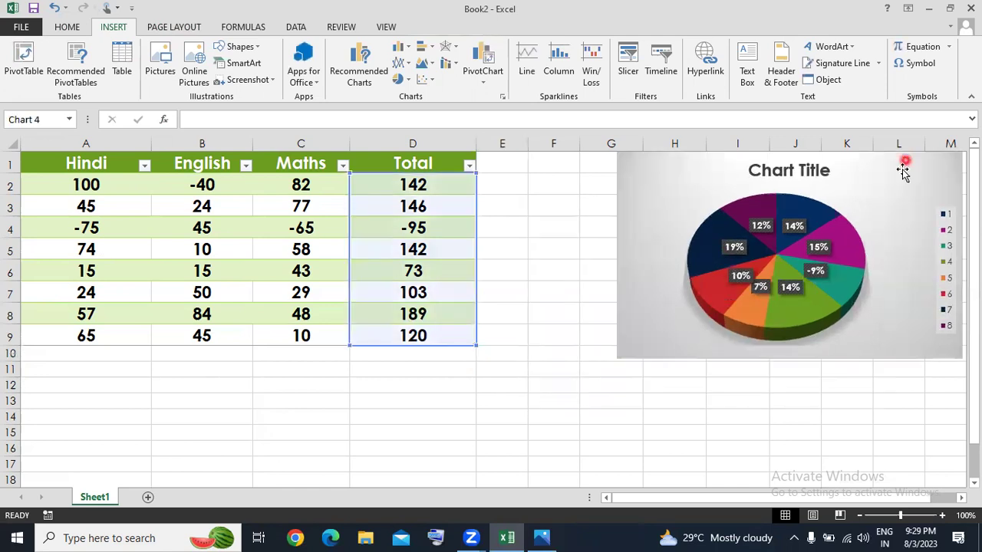
Narrow the Total column D and autofit column C to its contents
click(572, 167)
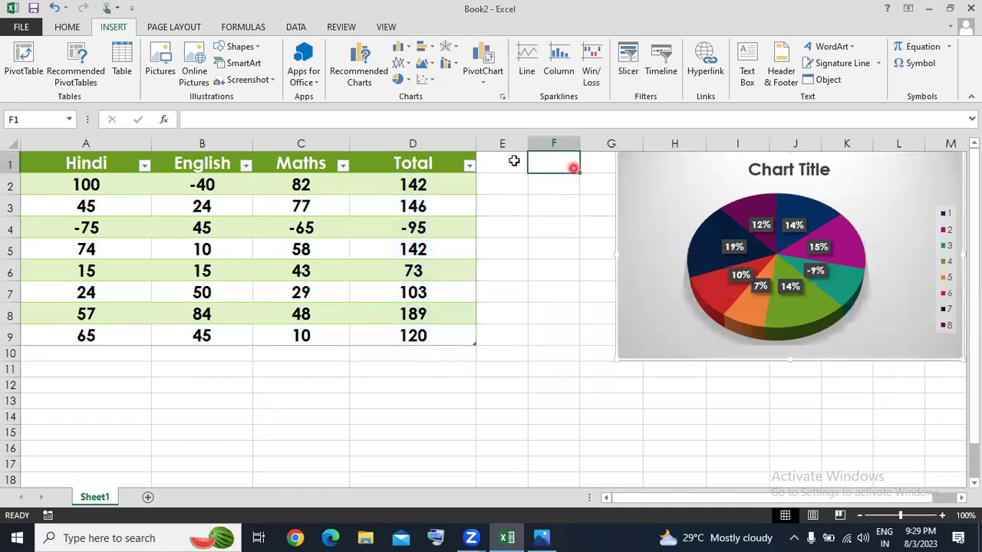
key(Left)
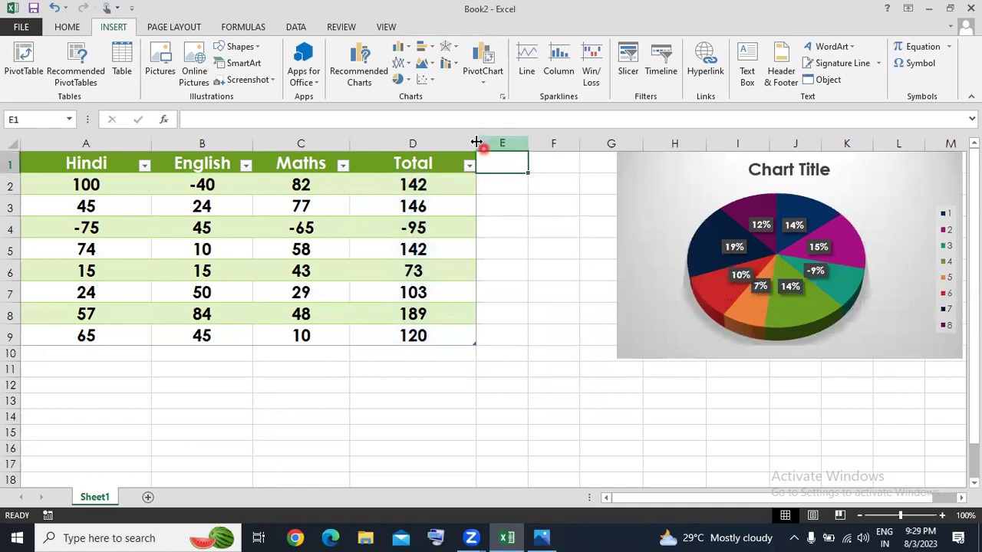
drag(476, 143, 351, 143)
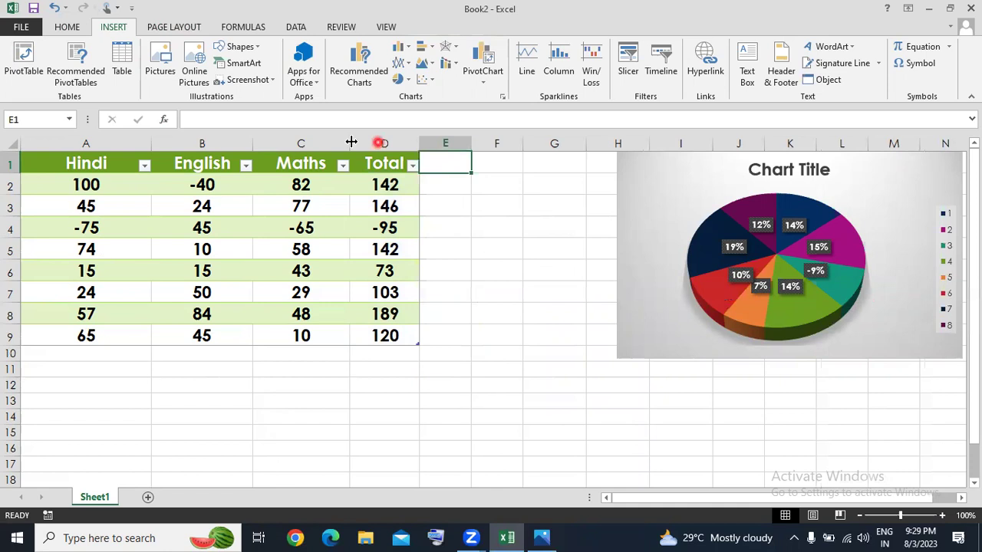
double_click(350, 143)
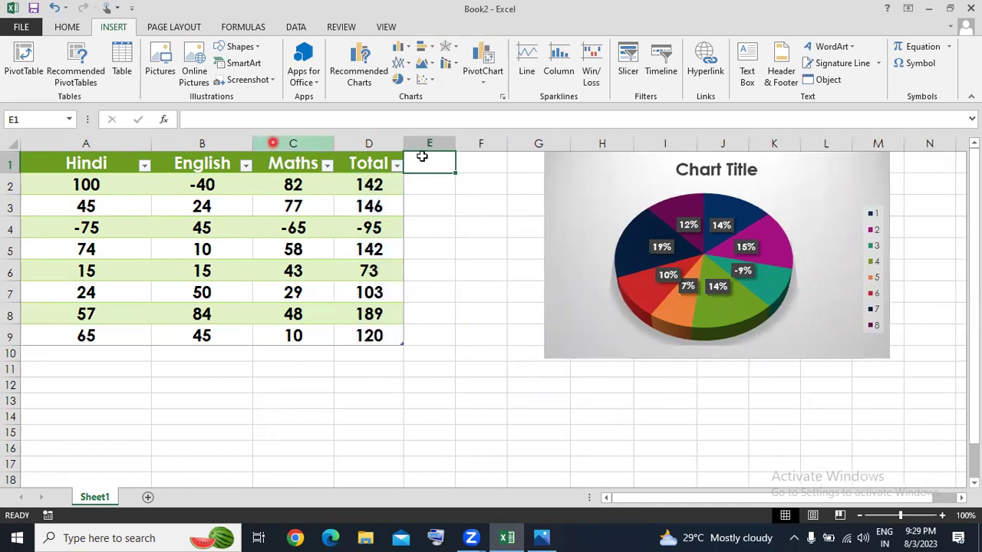
Shift the pie slightly within its chart area
click(582, 185)
mouse_move(580, 184)
mouse_down()
mouse_move(630, 191)
mouse_move(596, 197)
mouse_up()
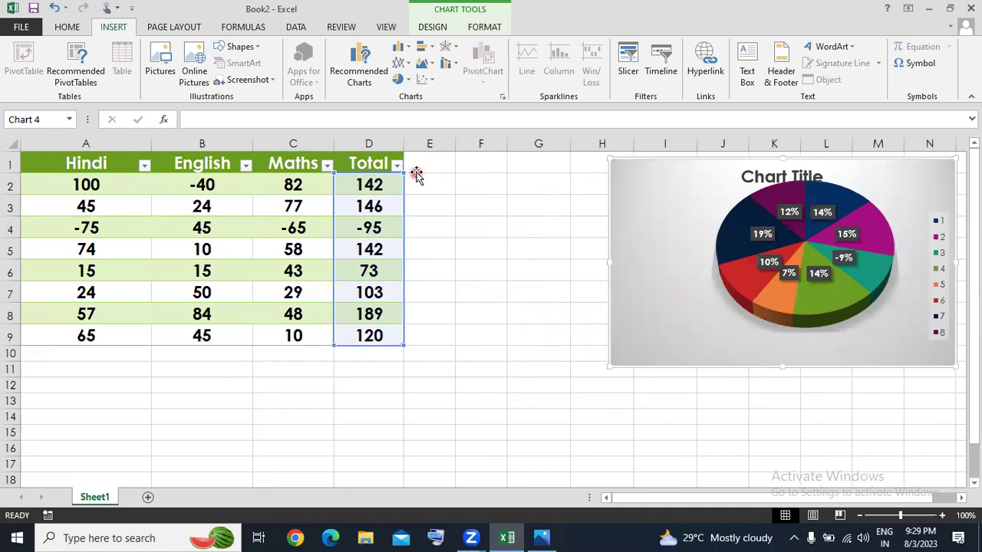
click(415, 174)
Enter the header 'sparklines' in E1 and widen column E to fit it
text(s)
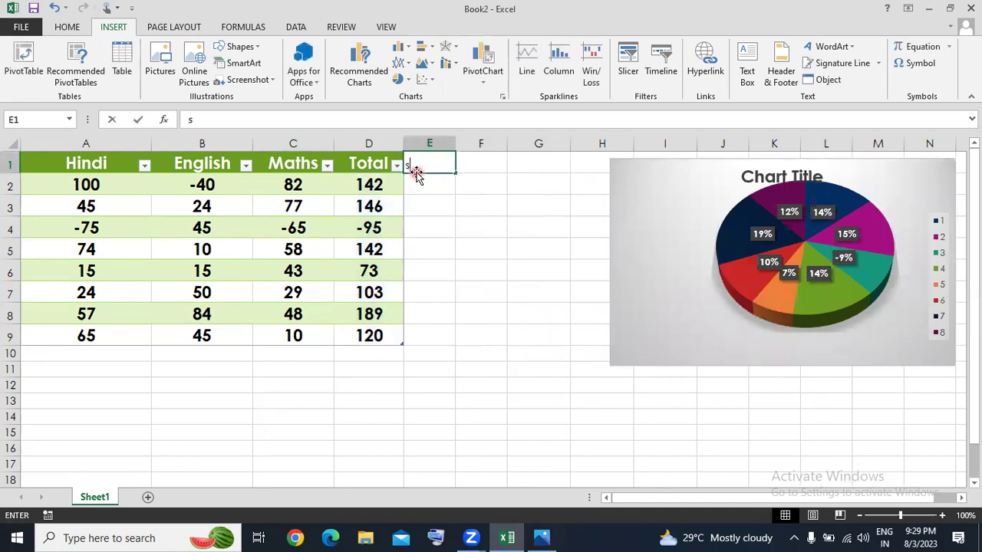
text(parklines)
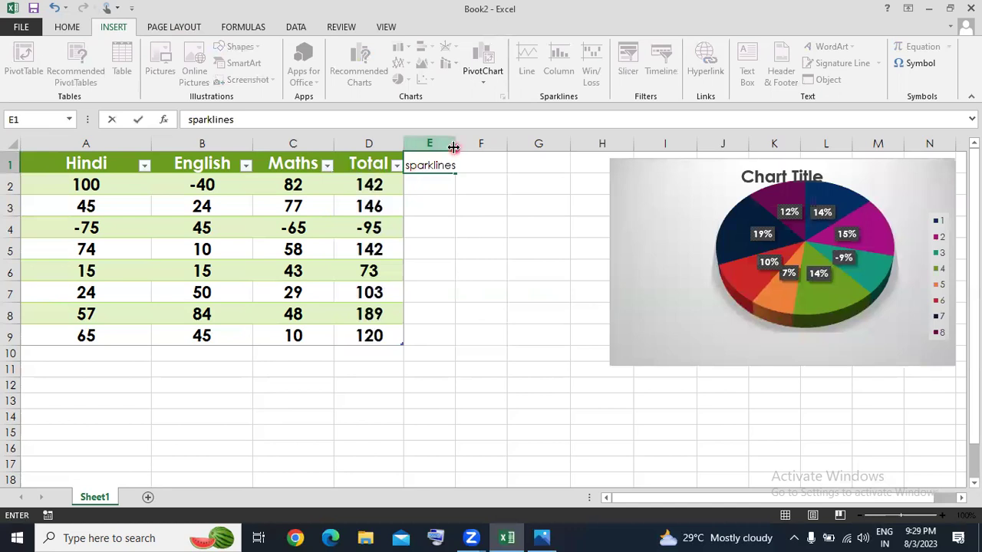
drag(454, 146, 501, 185)
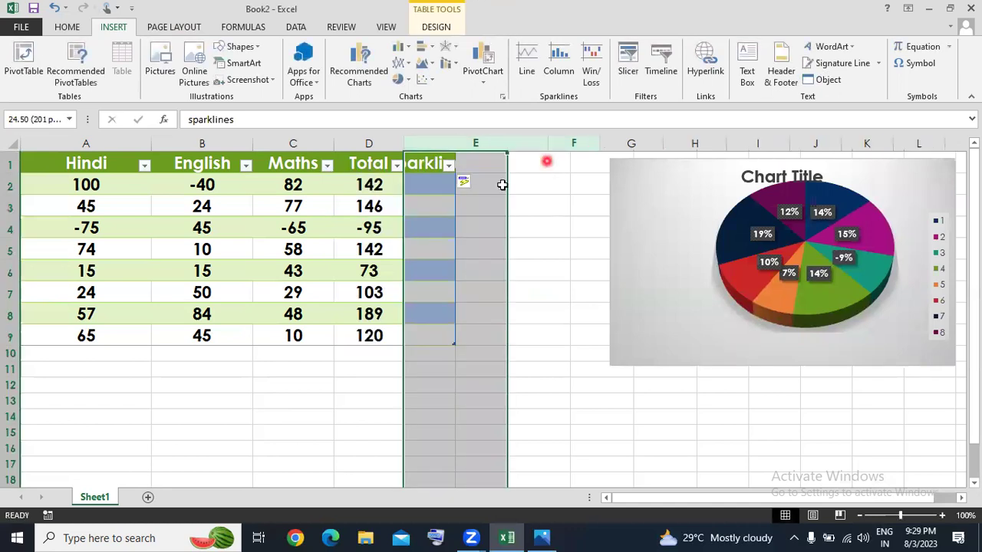
click(502, 185)
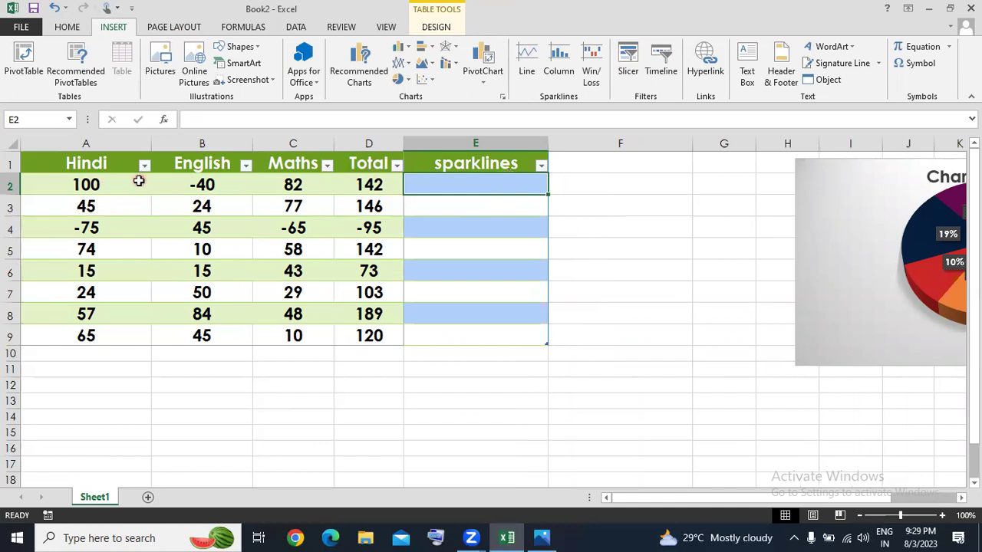
Insert a line sparkline in E2 from row 2's Hindi, English and Maths marks
drag(139, 181, 202, 186)
drag(317, 196, 264, 186)
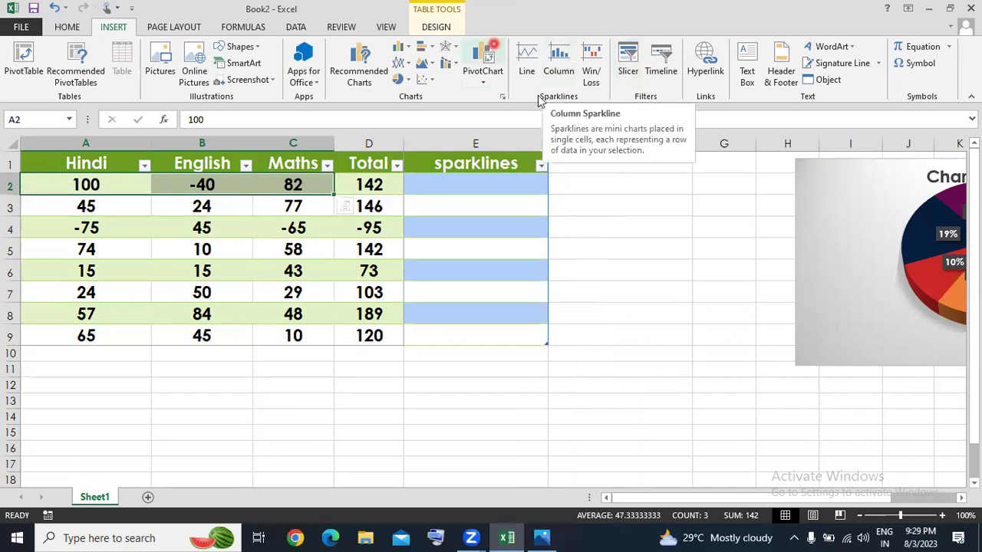
click(545, 98)
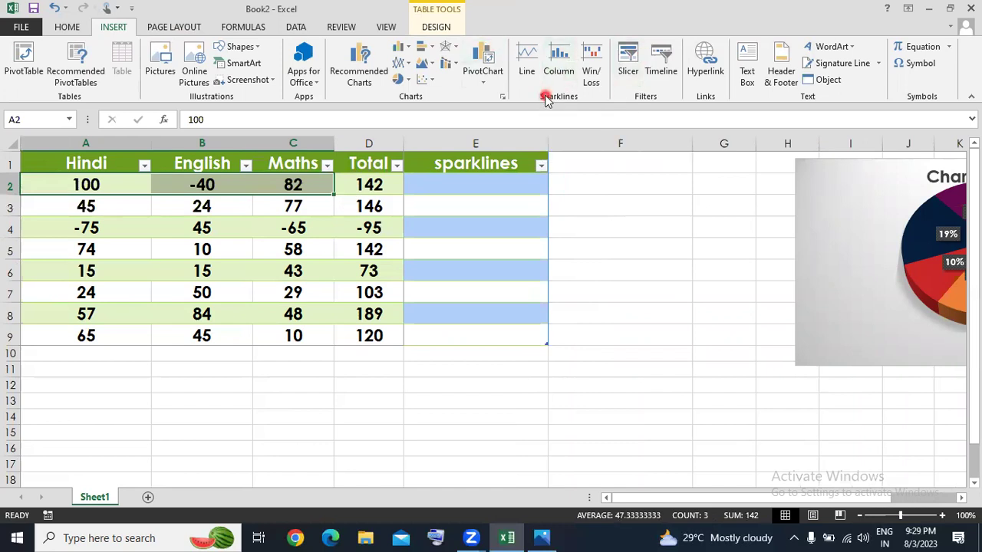
click(536, 75)
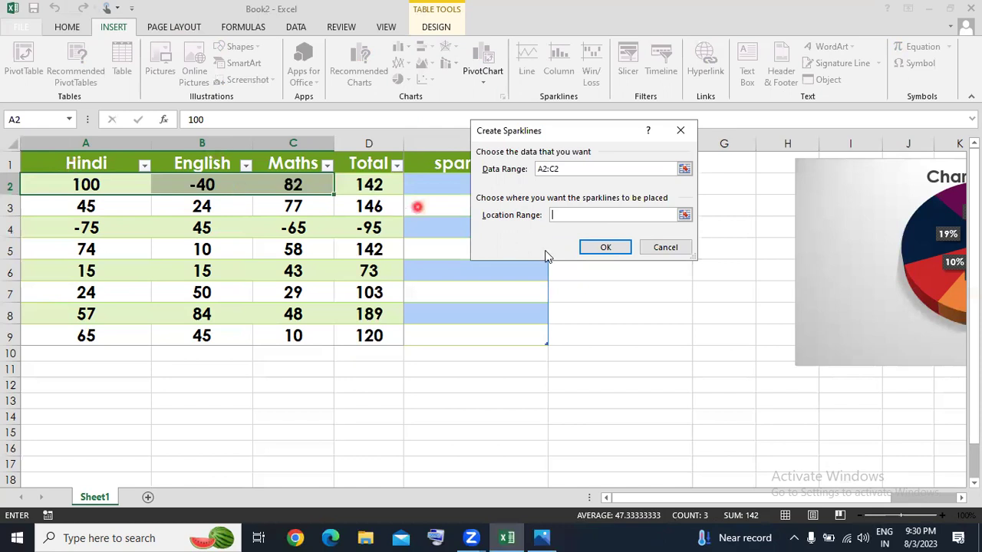
drag(414, 179, 422, 180)
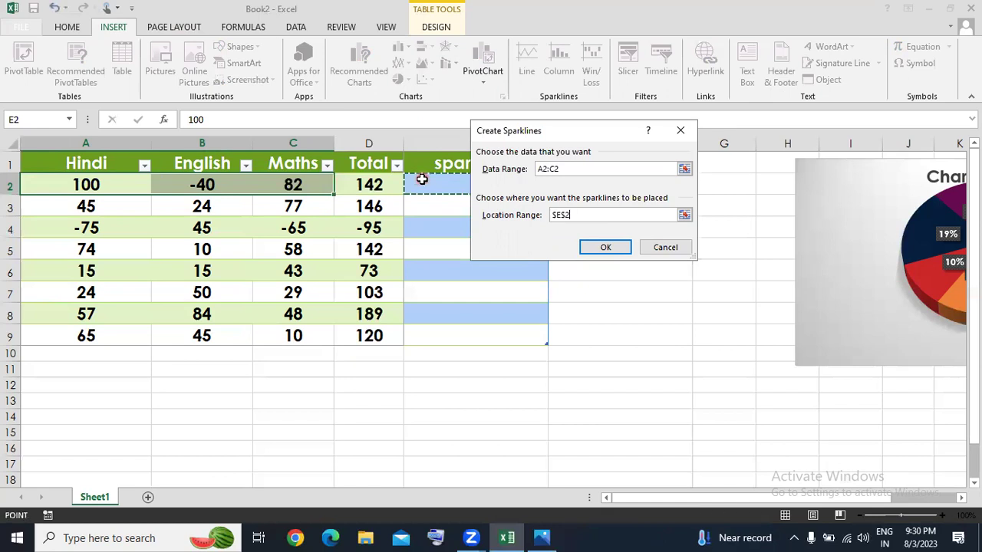
click(617, 252)
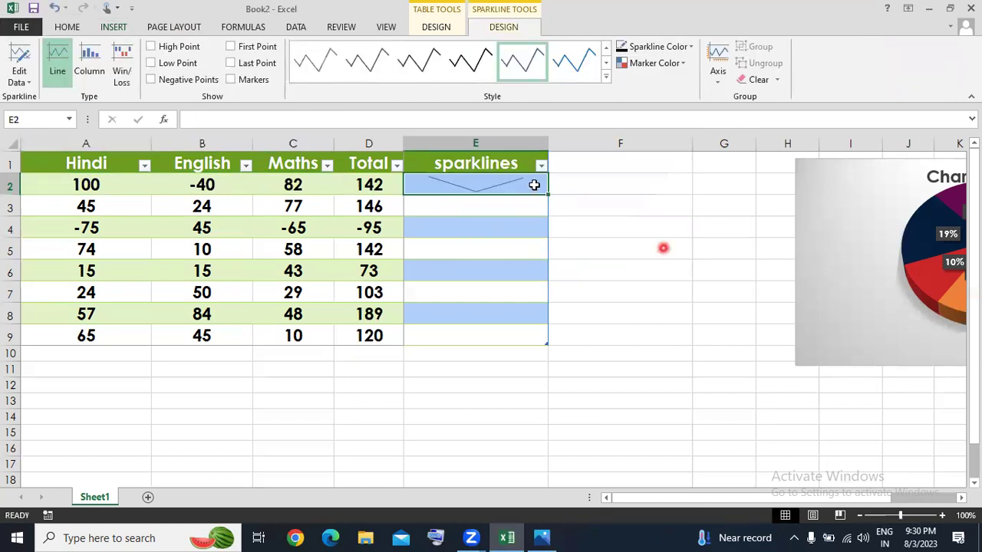
click(662, 248)
click(533, 184)
click(514, 184)
click(456, 194)
click(128, 177)
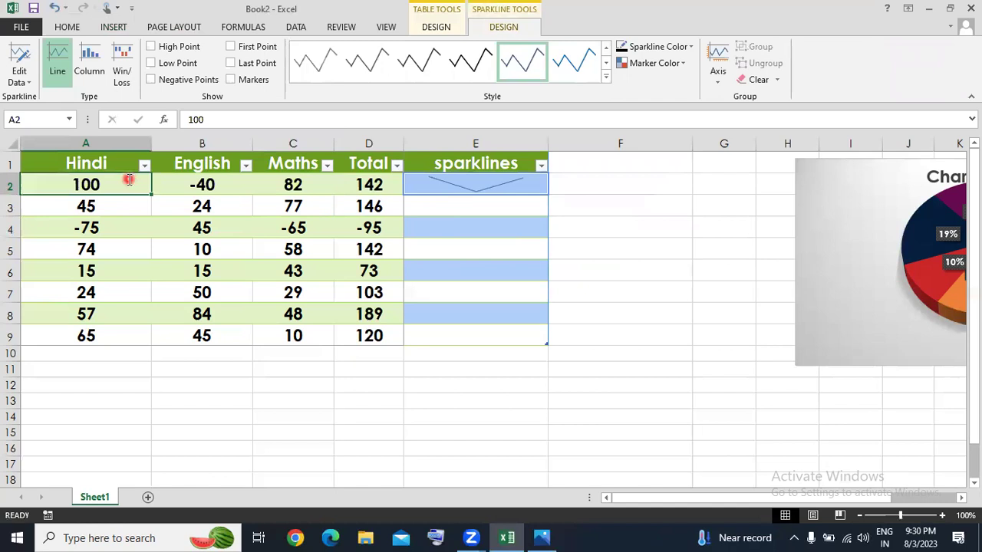
Change row 2's marks to Hindi 40, English 80 and Maths 10, totalling 130
text(40)
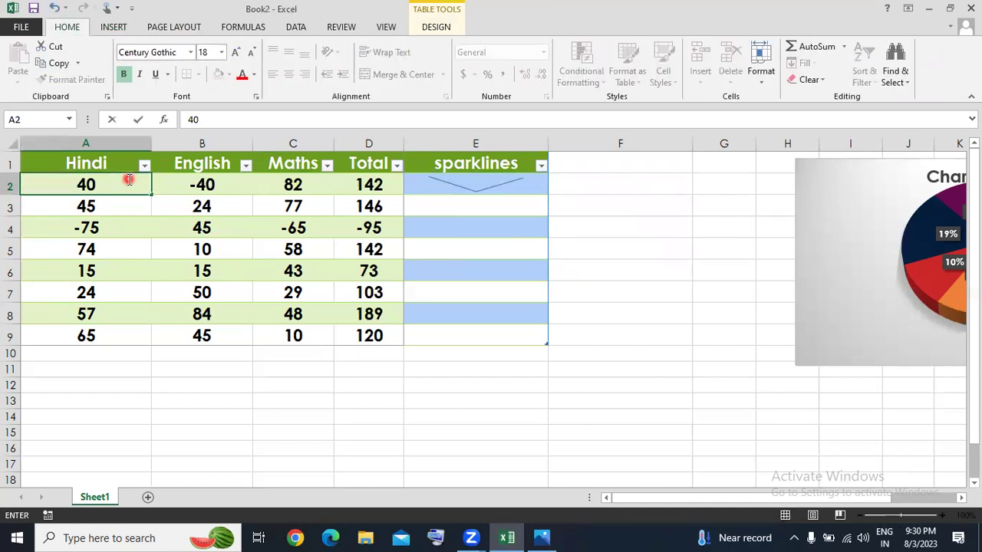
key(Return)
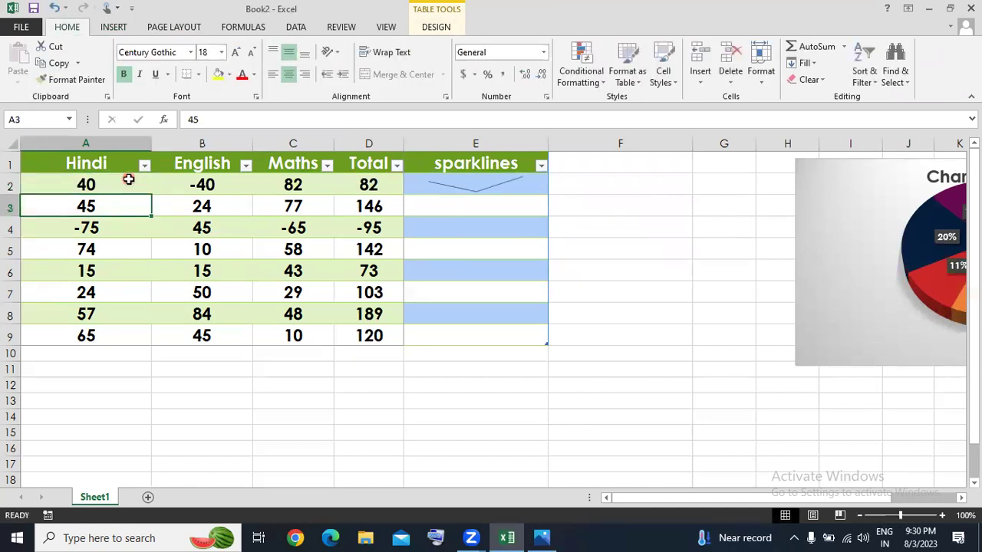
click(282, 191)
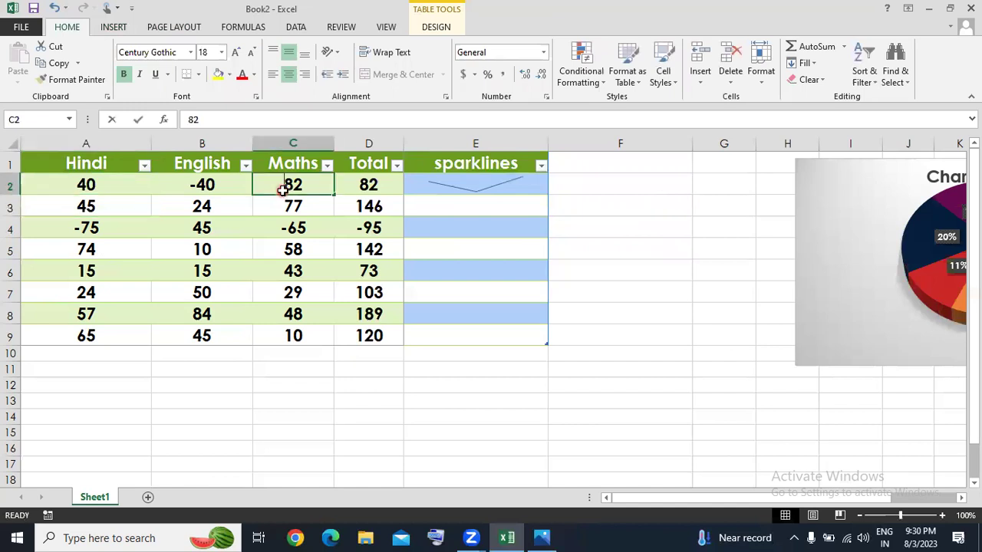
text(10)
key(Return)
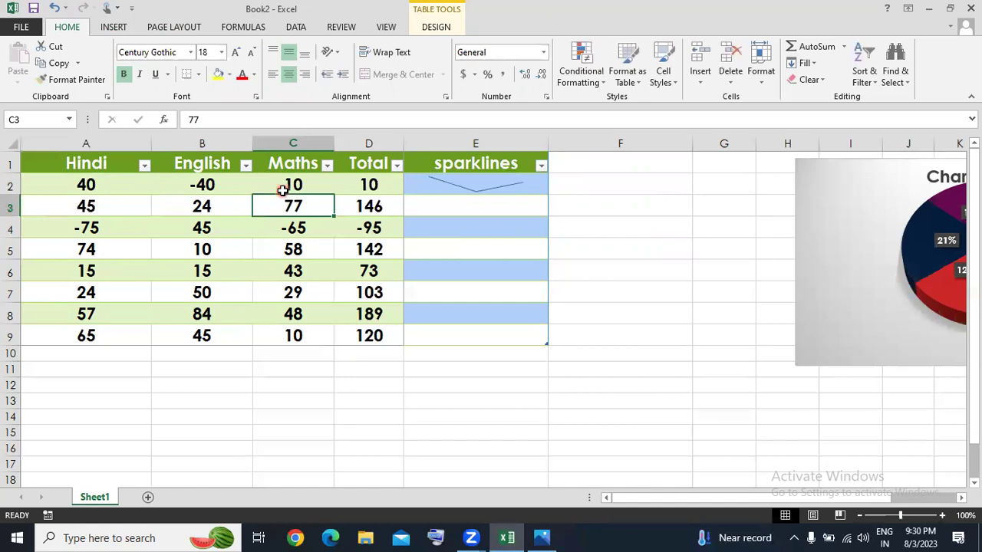
click(282, 191)
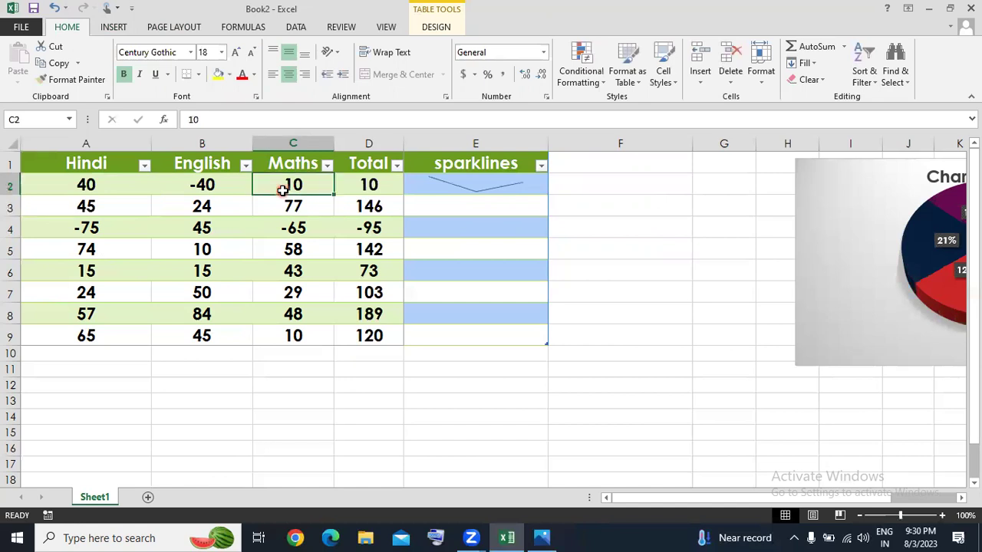
key(Left)
text(80)
key(Return)
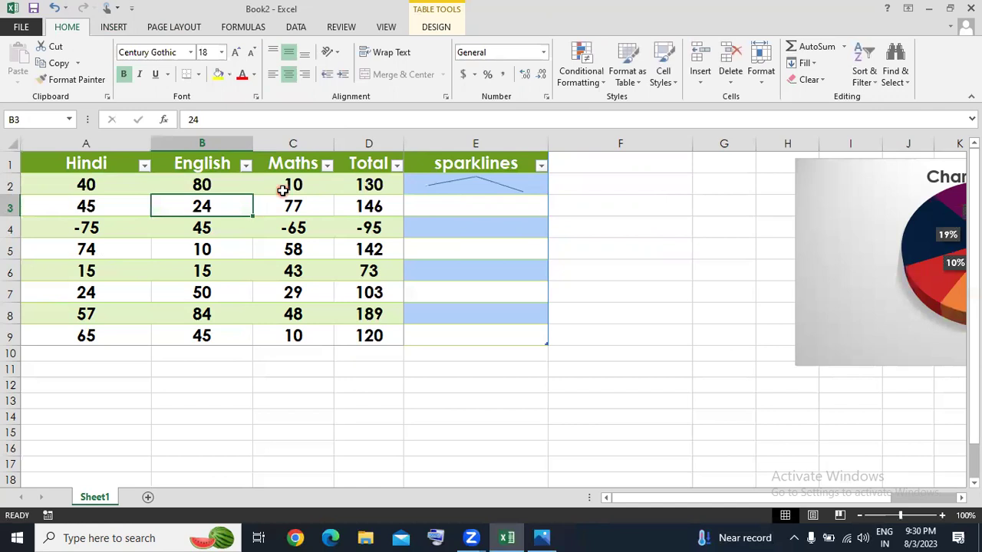
click(546, 194)
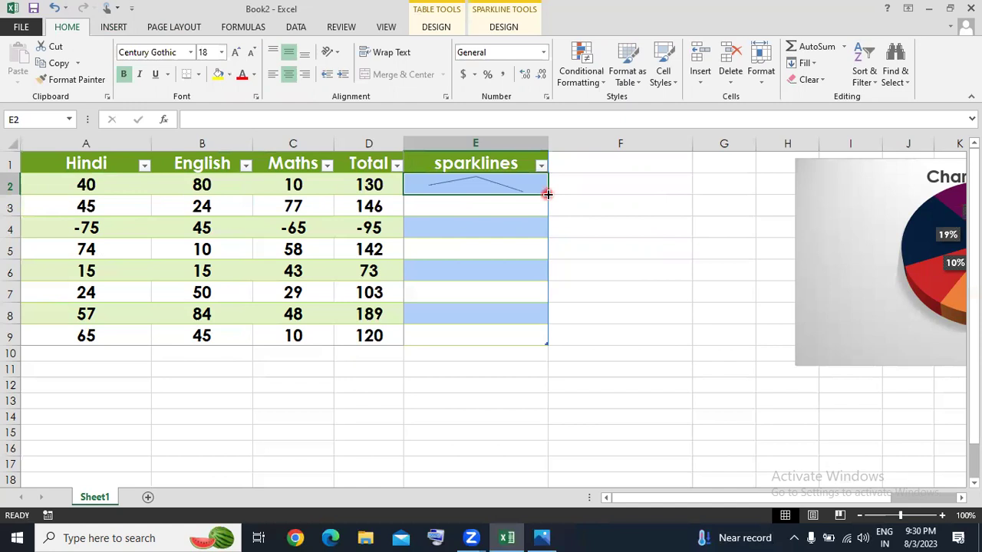
Fill the E2 line sparkline down through E9 and select E2:E9
drag(546, 193, 535, 329)
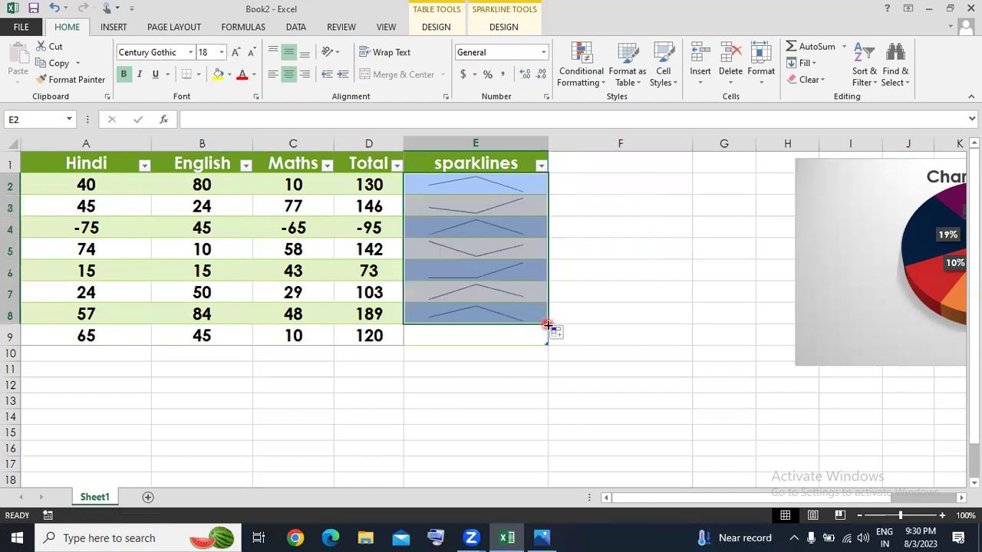
drag(548, 326, 543, 349)
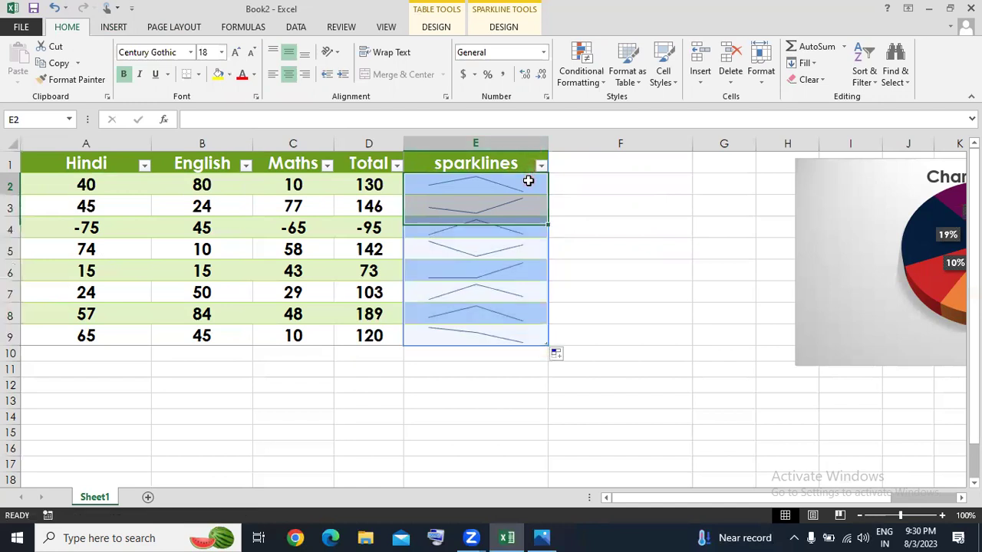
drag(550, 193, 518, 343)
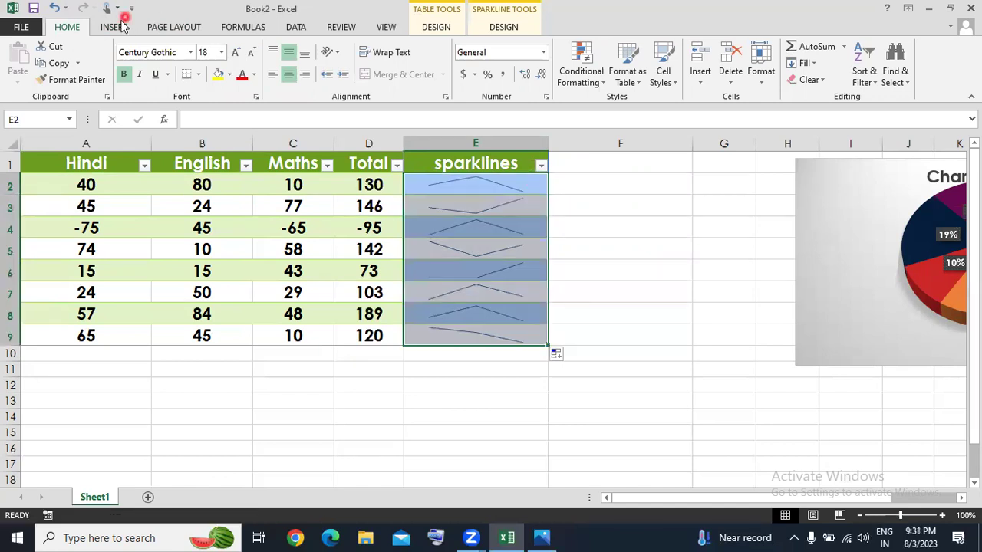
Replace E2:E9 with column sparklines using the data range A2:C9
click(123, 25)
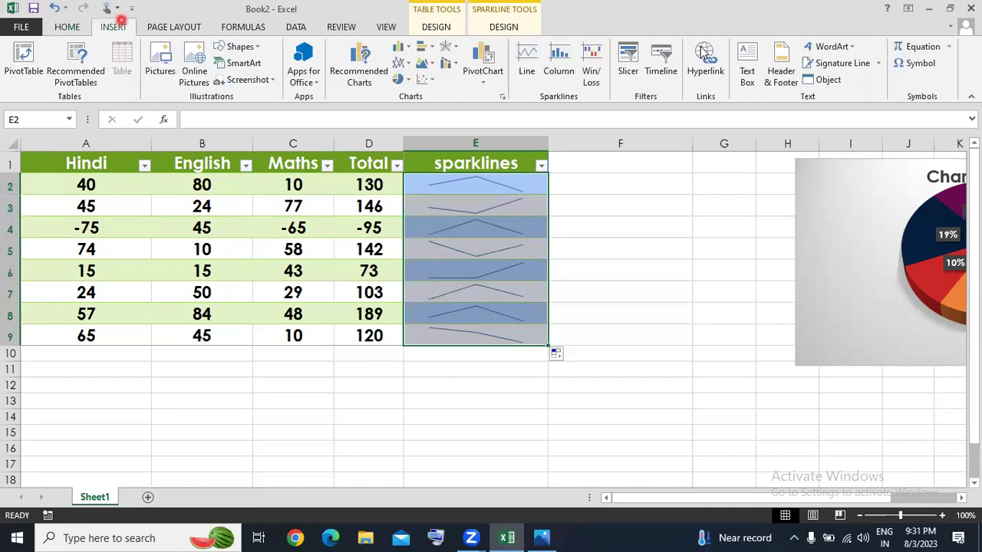
click(564, 69)
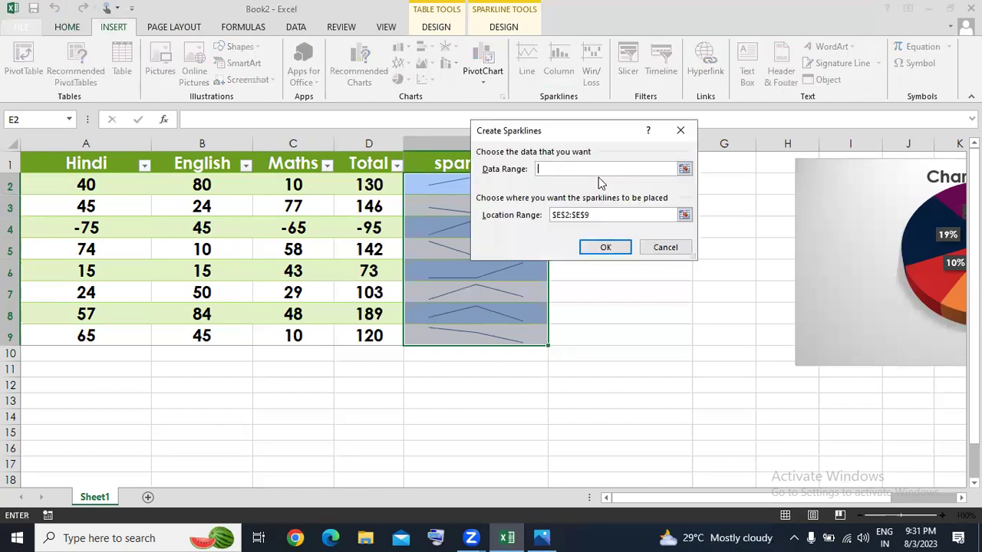
drag(86, 187, 180, 209)
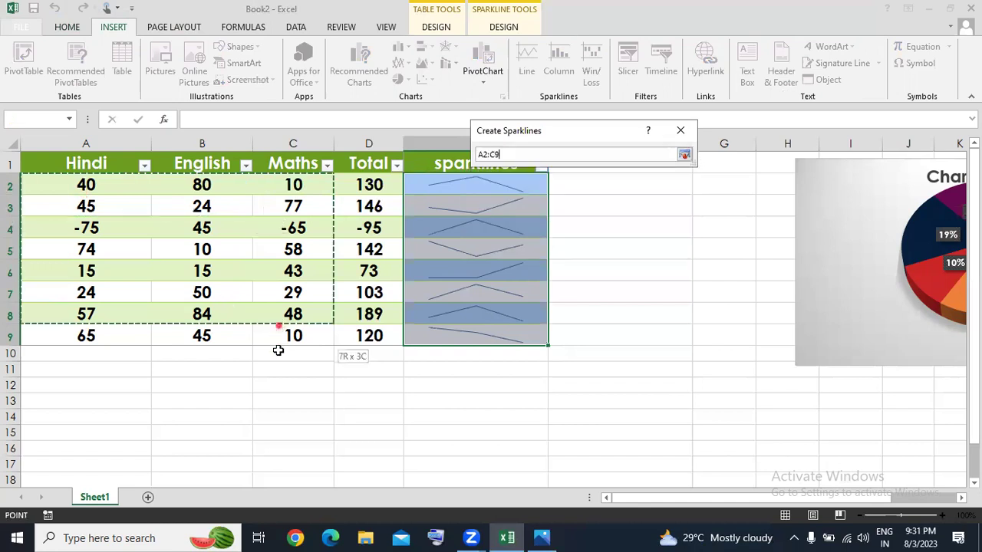
drag(279, 322, 278, 349)
key(BackSpace)
key(BackSpace)
text(9)
key(Return)
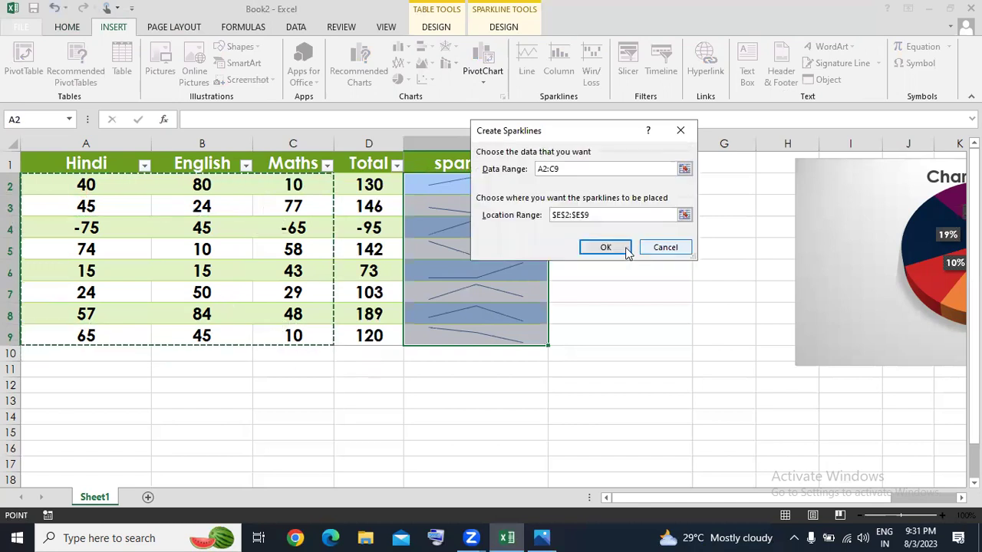
click(624, 247)
click(625, 247)
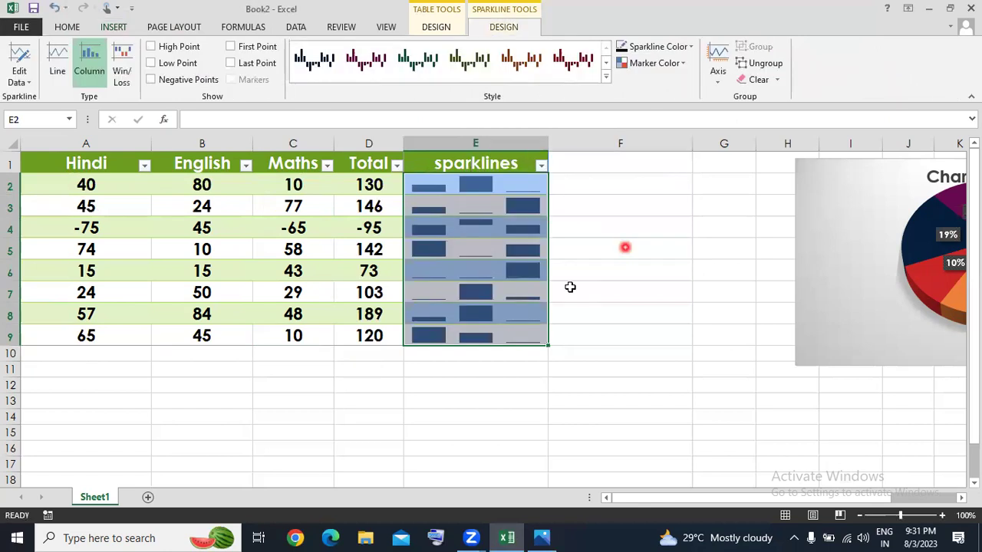
click(661, 306)
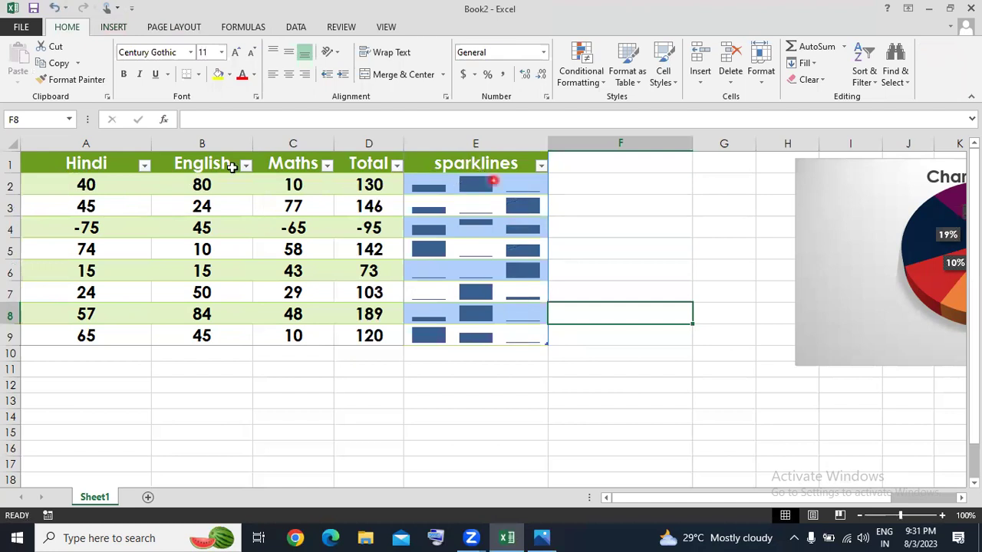
Set the Hindi mark in A2 to 100 and the English mark in B6 to -70
drag(201, 184, 116, 197)
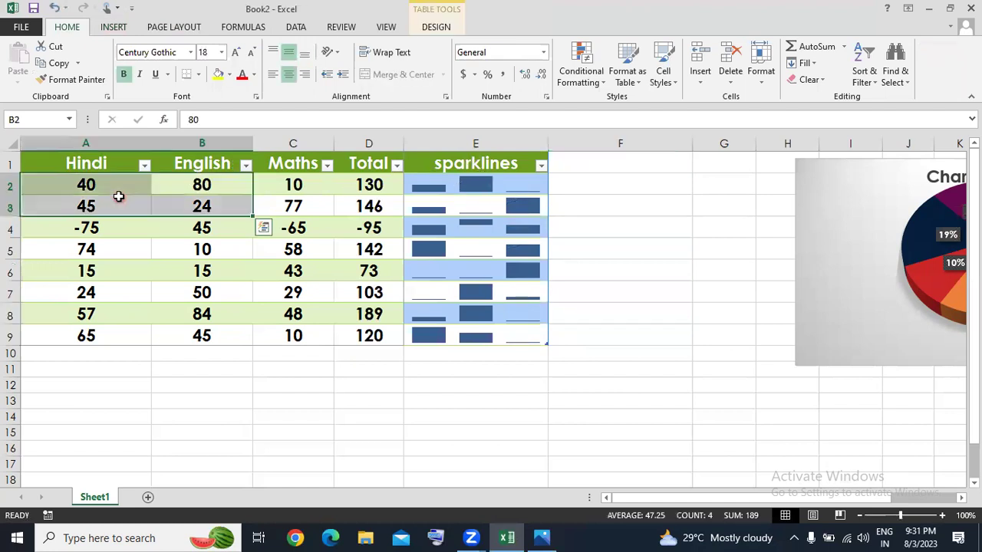
click(123, 187)
text(1)
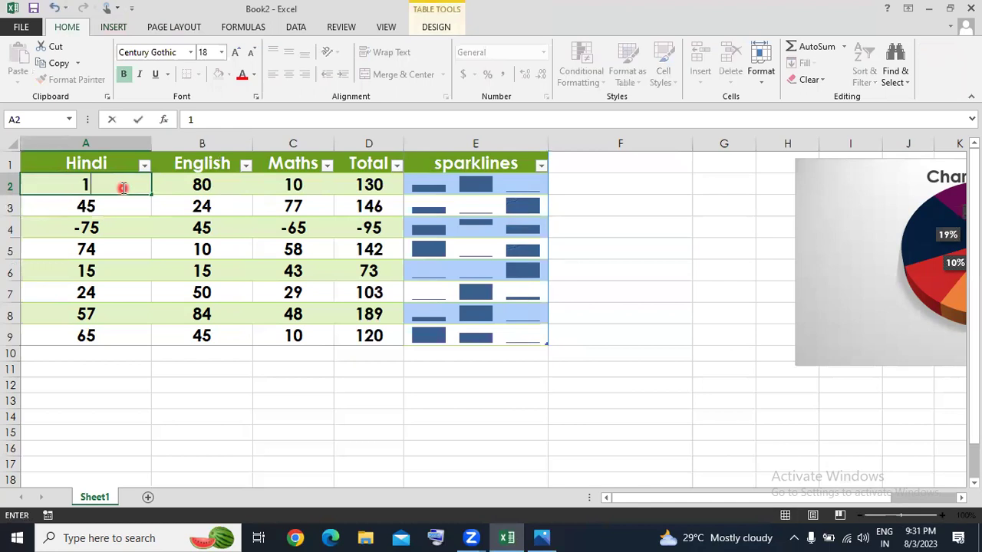
text(00)
key(Return)
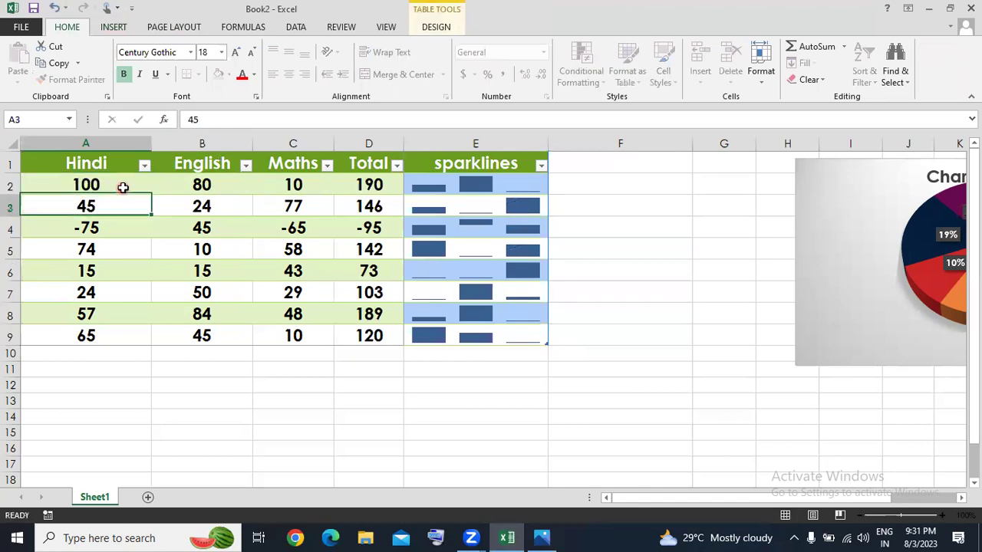
key(Tab)
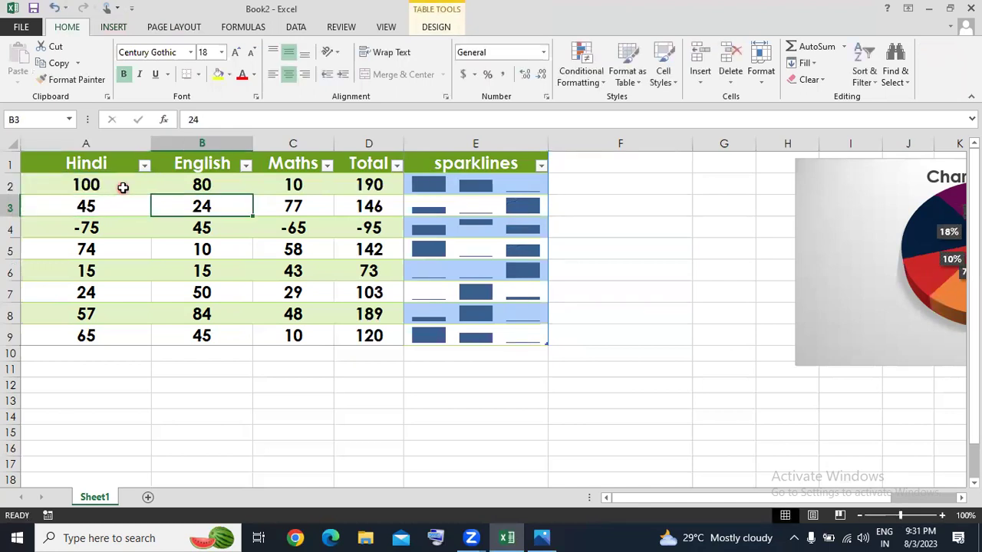
key(Down)
key(Down)
key(Down)
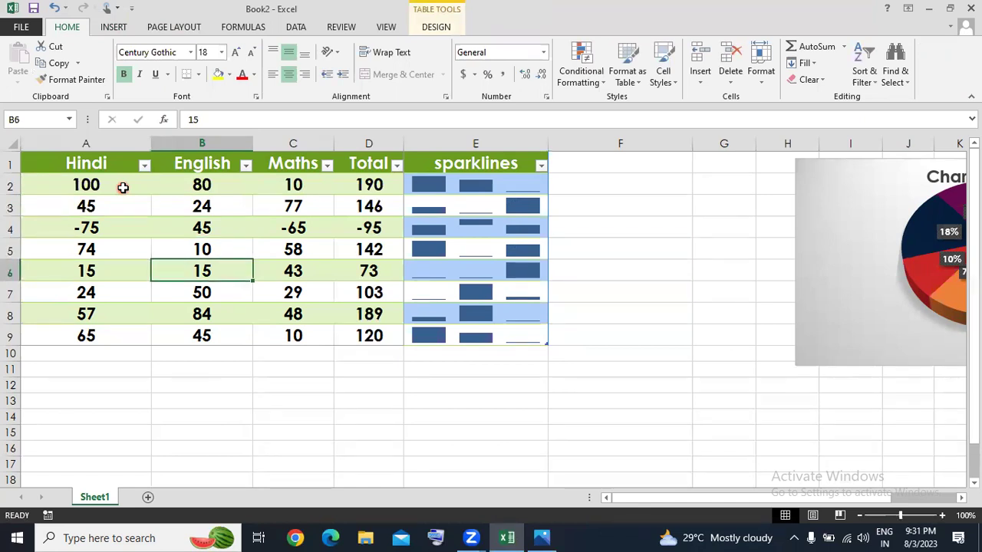
text(-70)
key(Return)
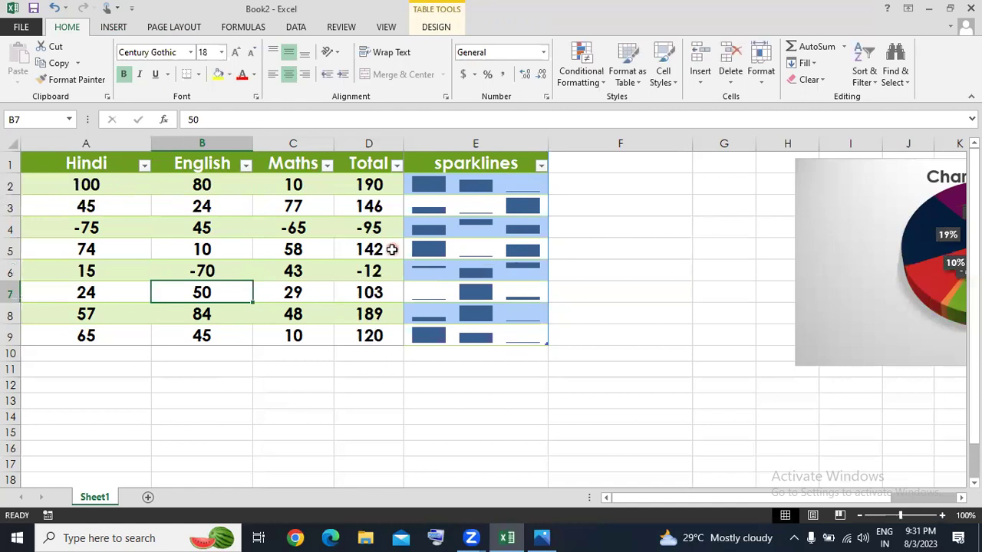
Fill the E2 sparkline down through E9
click(533, 189)
drag(546, 195, 544, 343)
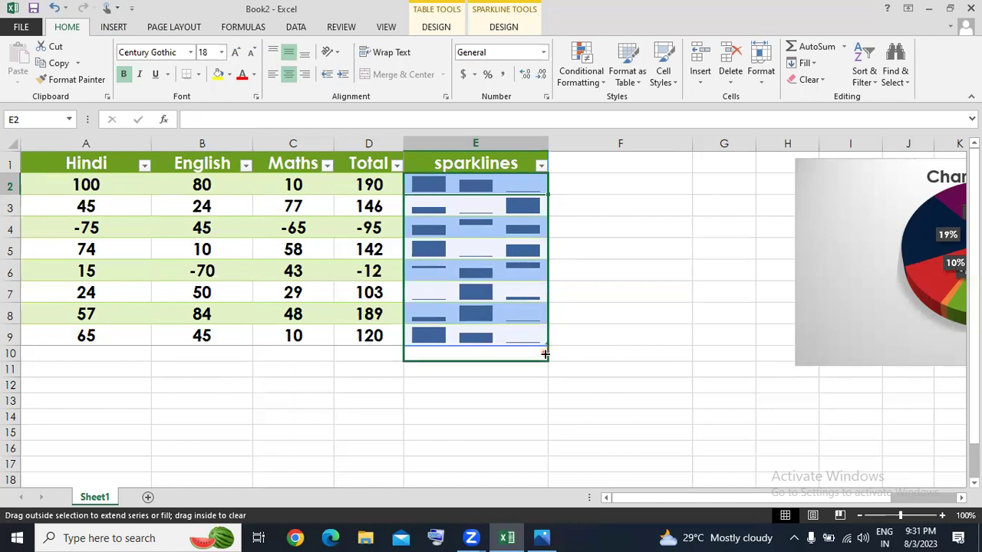
drag(544, 343, 545, 344)
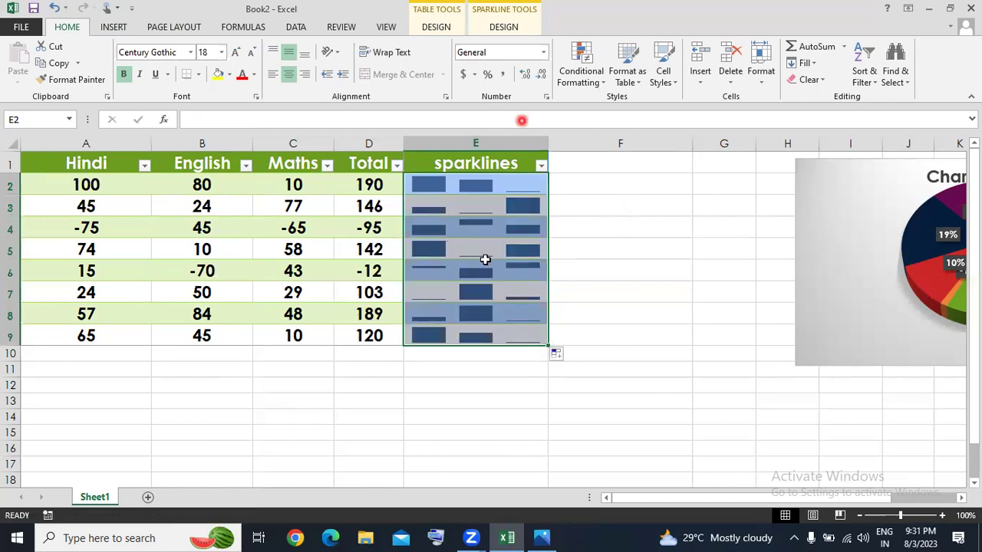
Insert win/loss sparklines in E2:E9 using the marks in A2:C9 as the data range
click(109, 28)
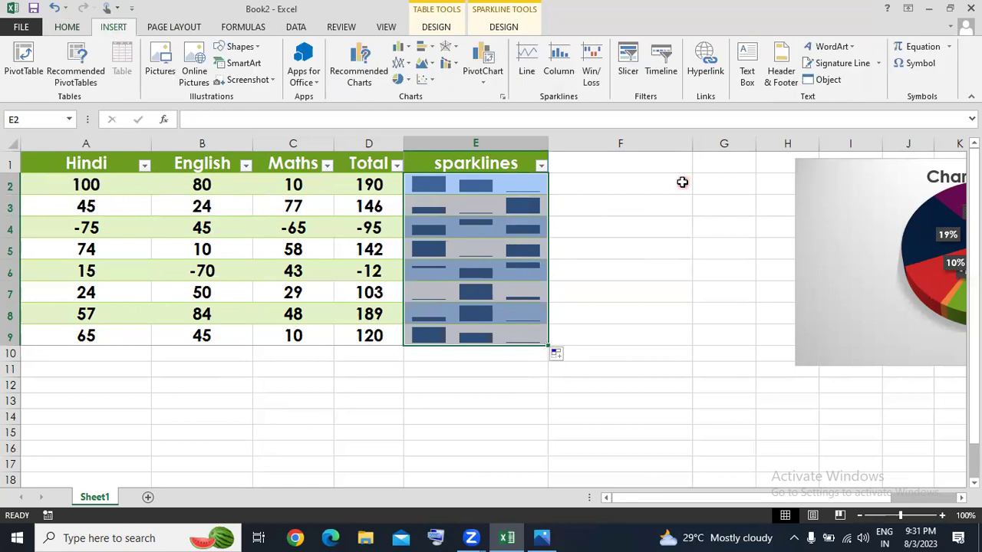
click(591, 70)
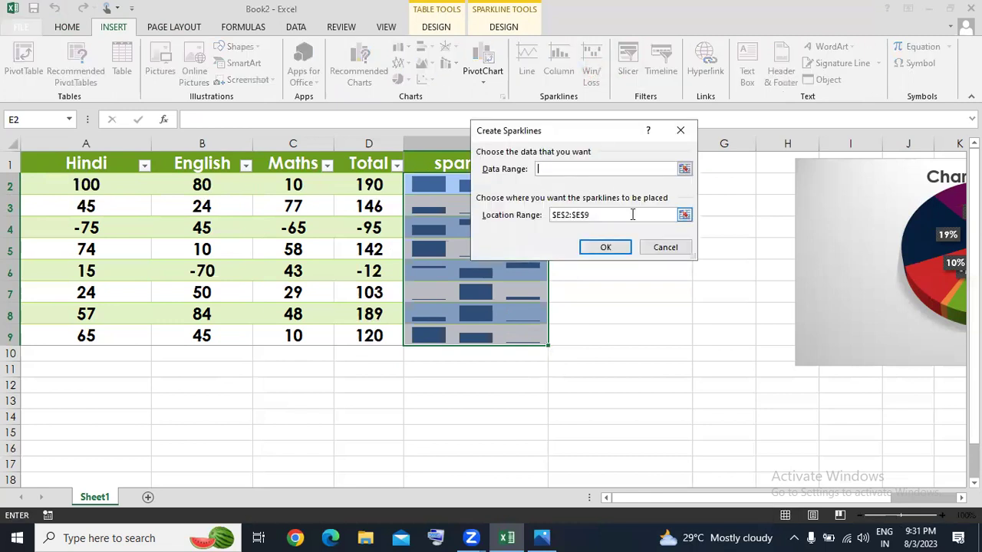
drag(67, 181, 284, 335)
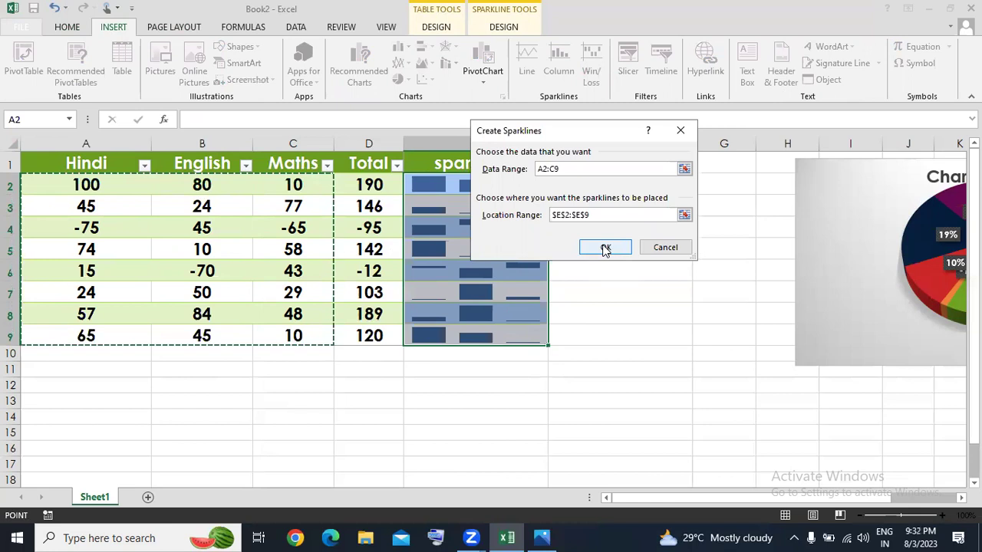
click(606, 249)
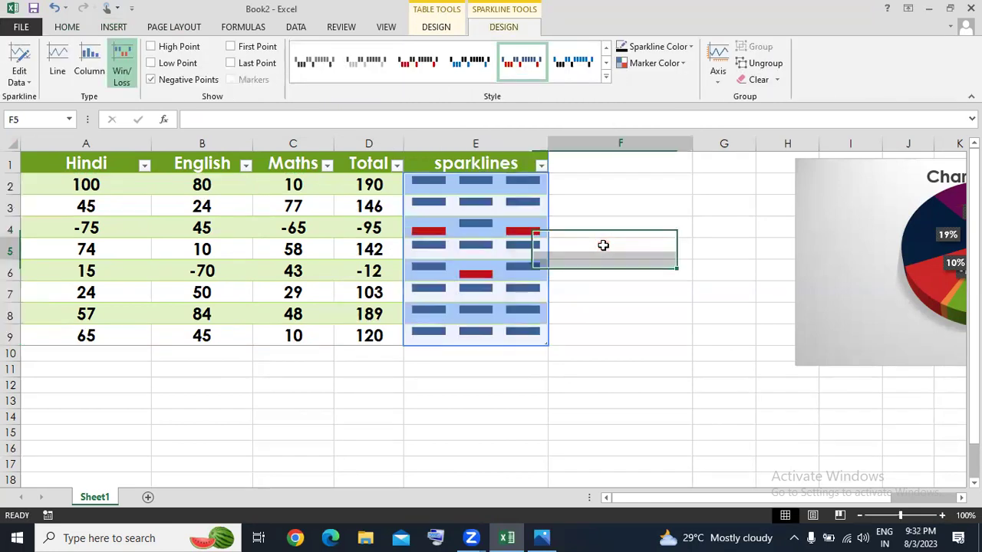
Change the English mark in B8 to -10, bringing its total to 95
click(603, 244)
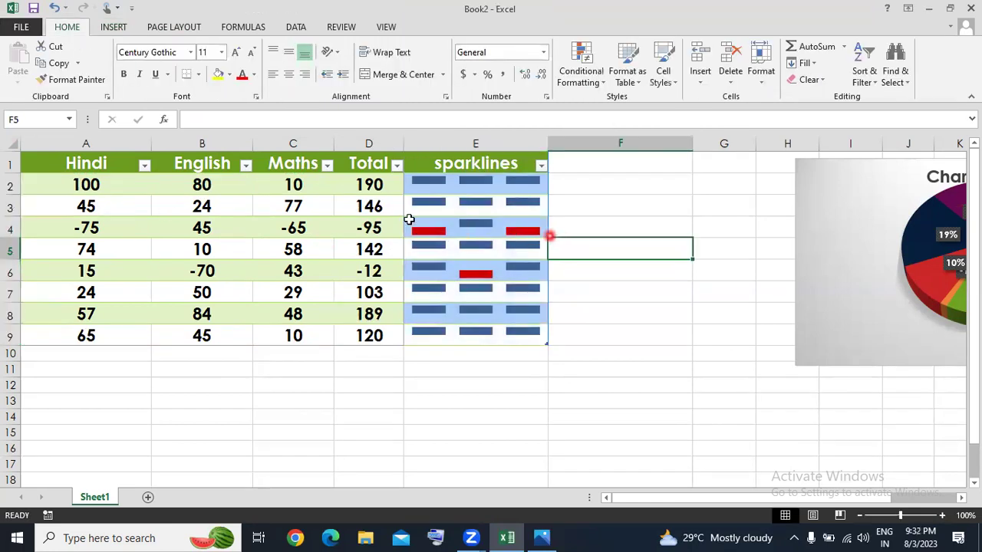
click(176, 315)
text(-)
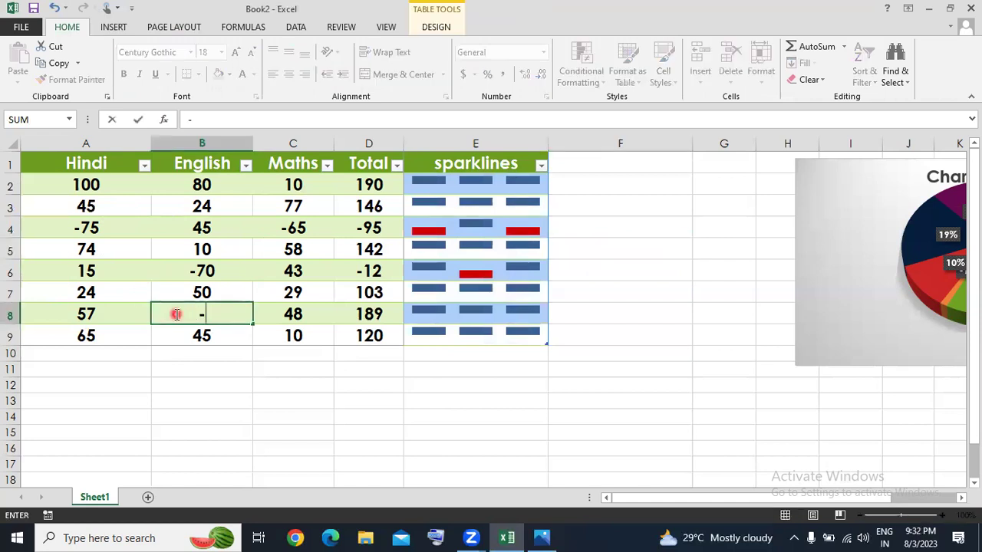
text(10)
key(Return)
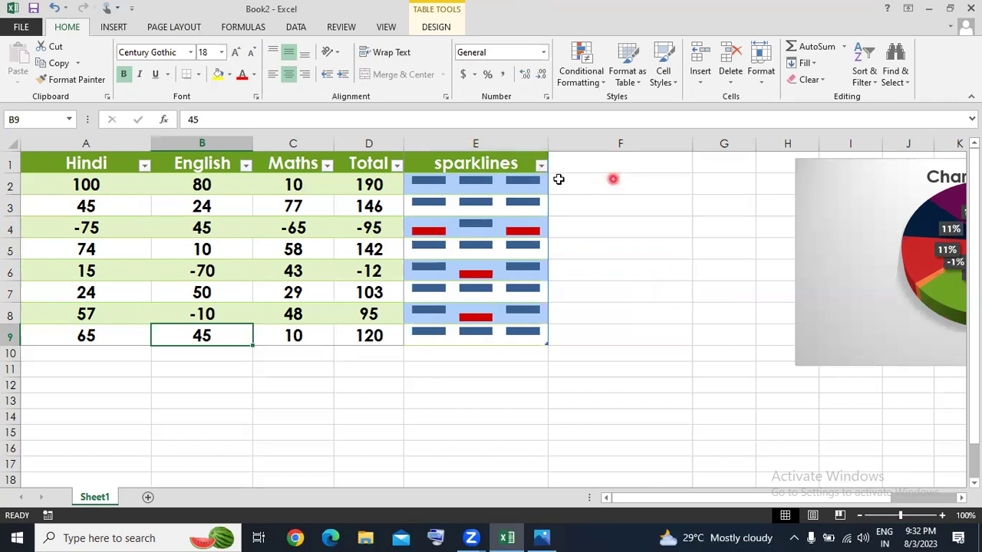
click(125, 29)
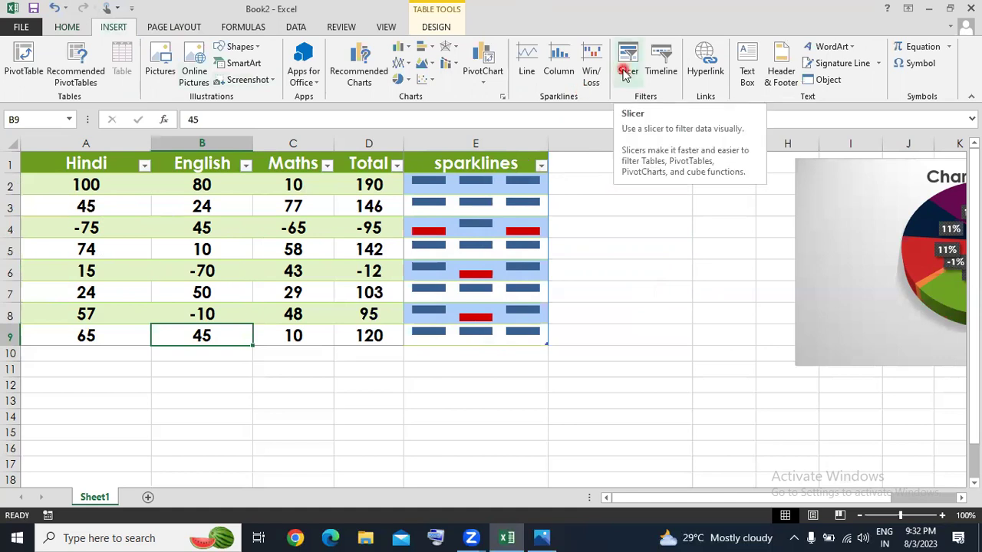
Select the Hindi column and insert a slicer for the Hindi field
click(625, 72)
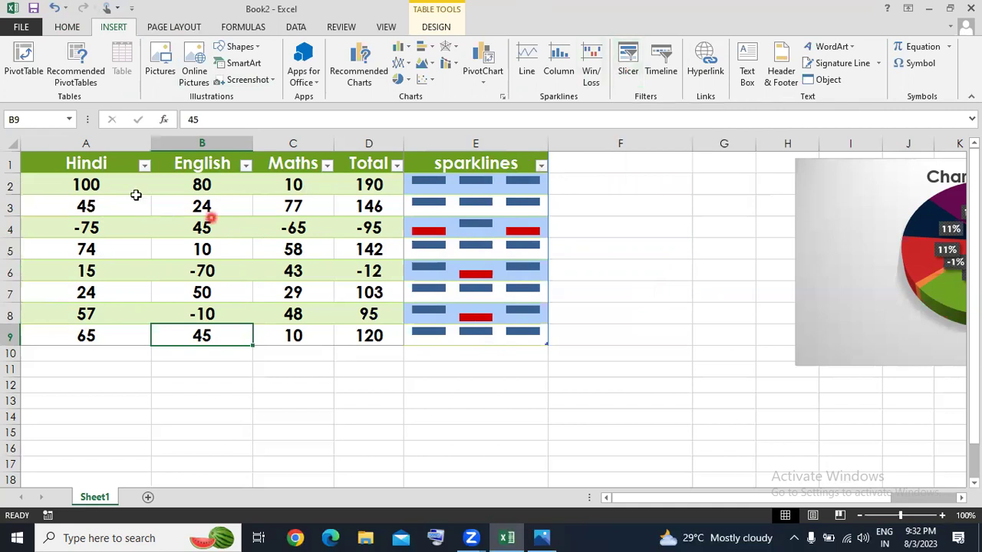
click(124, 141)
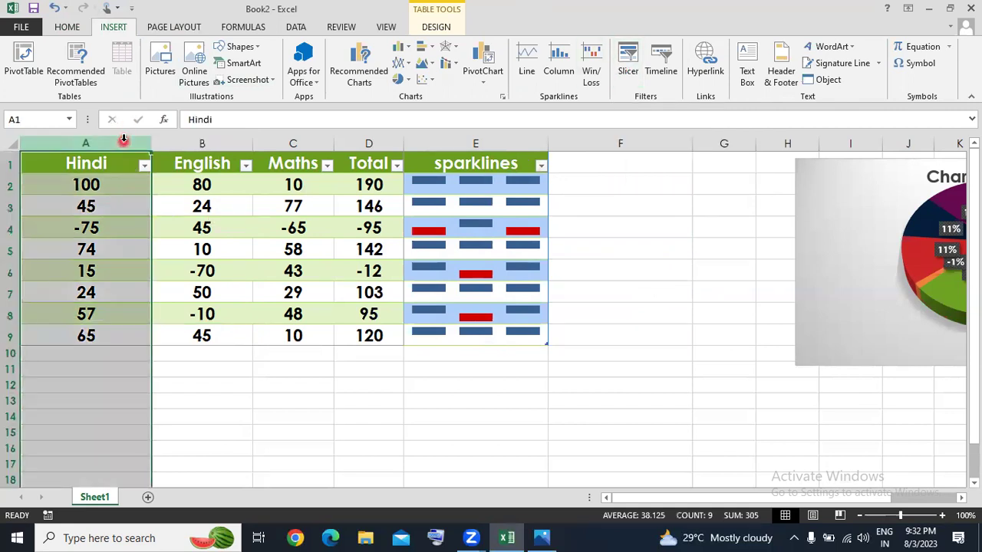
click(640, 57)
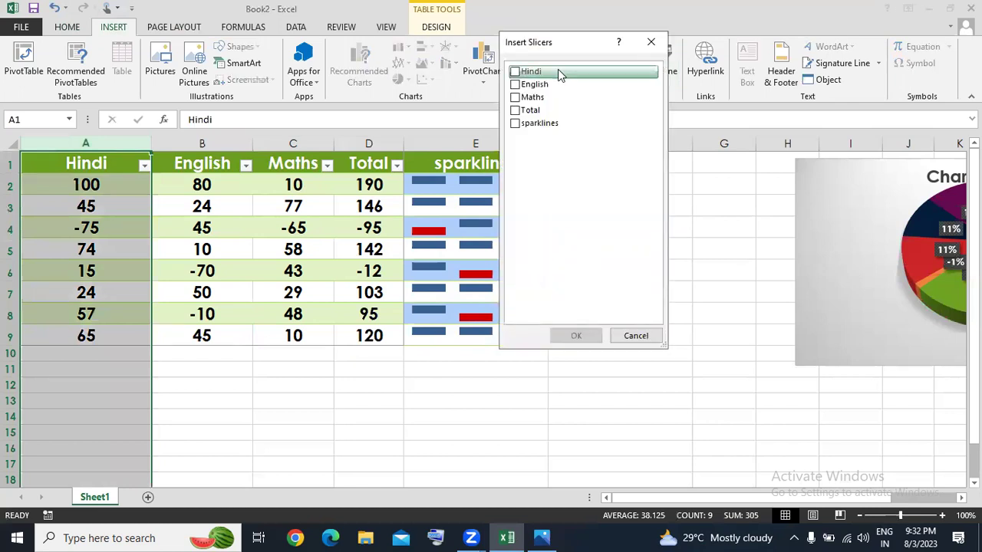
click(515, 72)
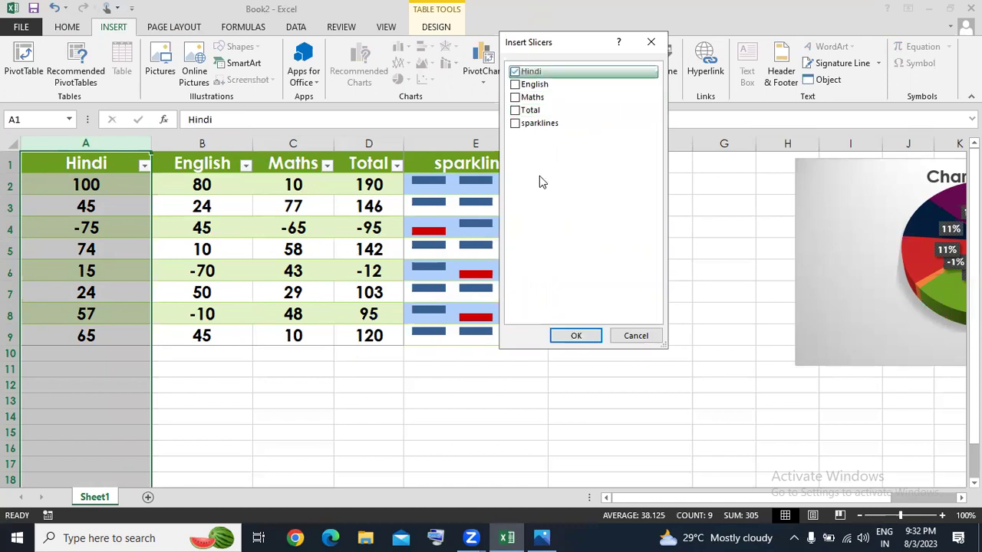
click(575, 335)
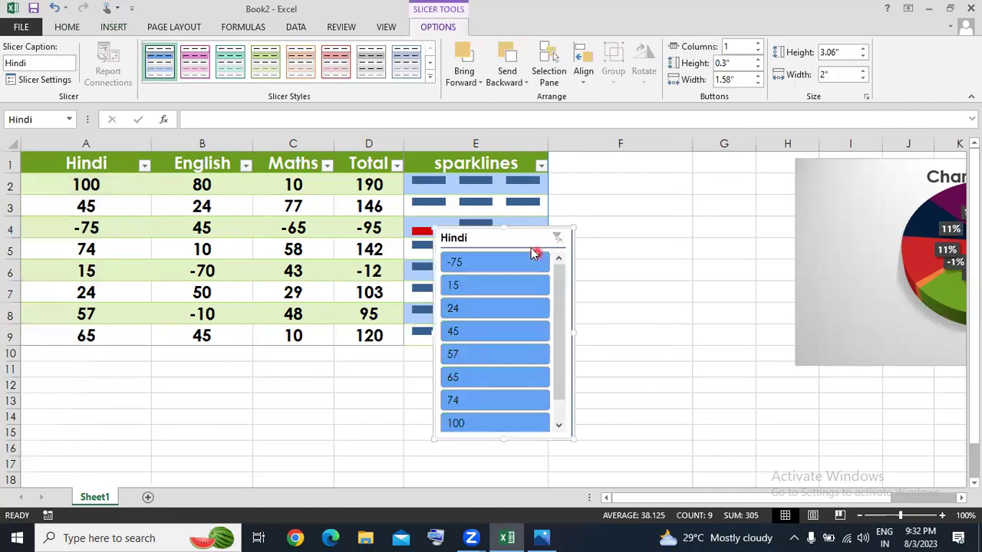
Filter the table with Hindi slicer values -75, 15, 45, 57, 74, ending on 15
drag(525, 239, 686, 141)
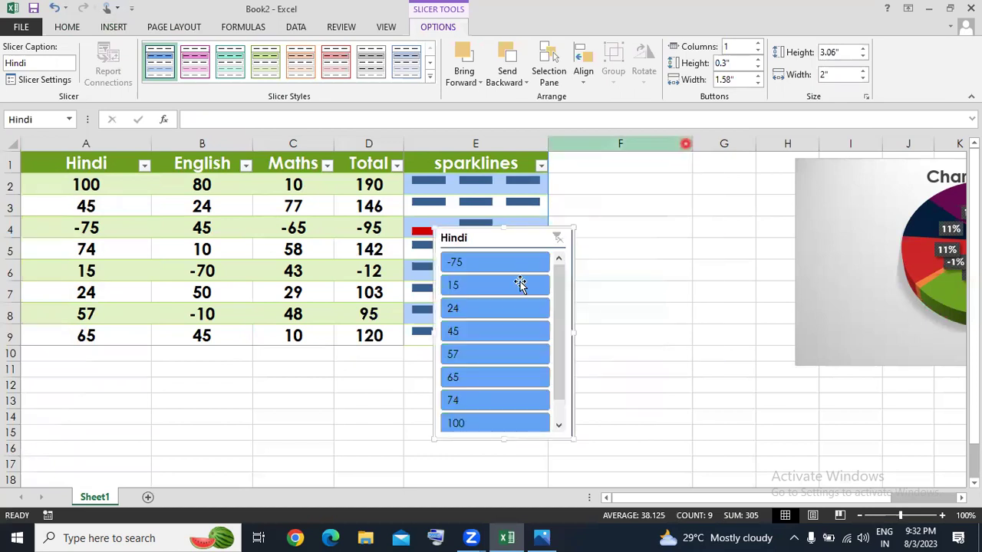
click(533, 261)
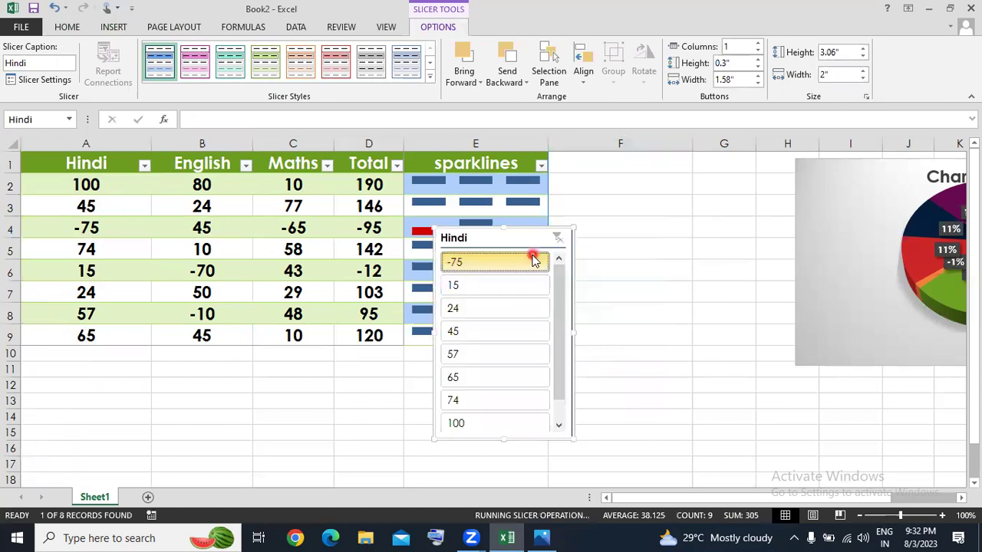
click(521, 286)
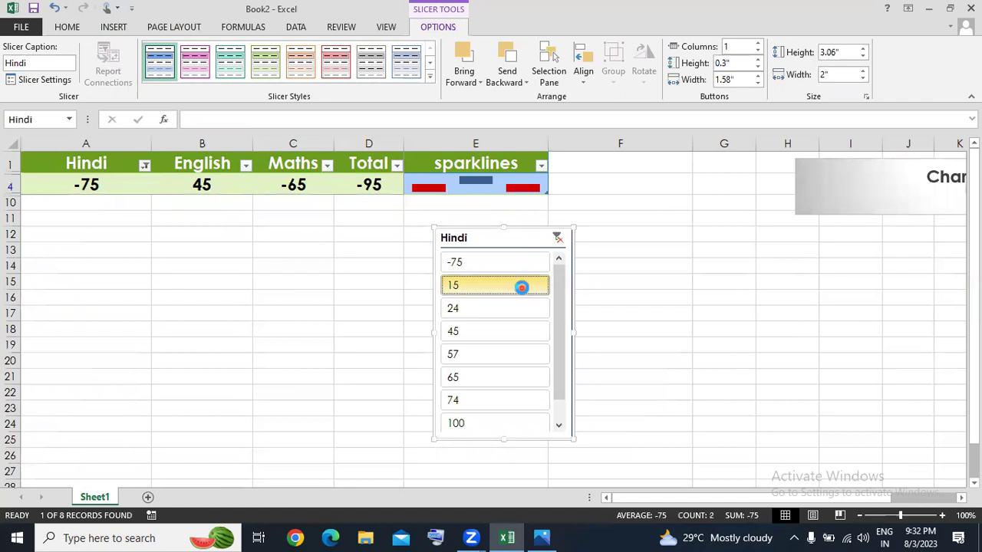
click(510, 327)
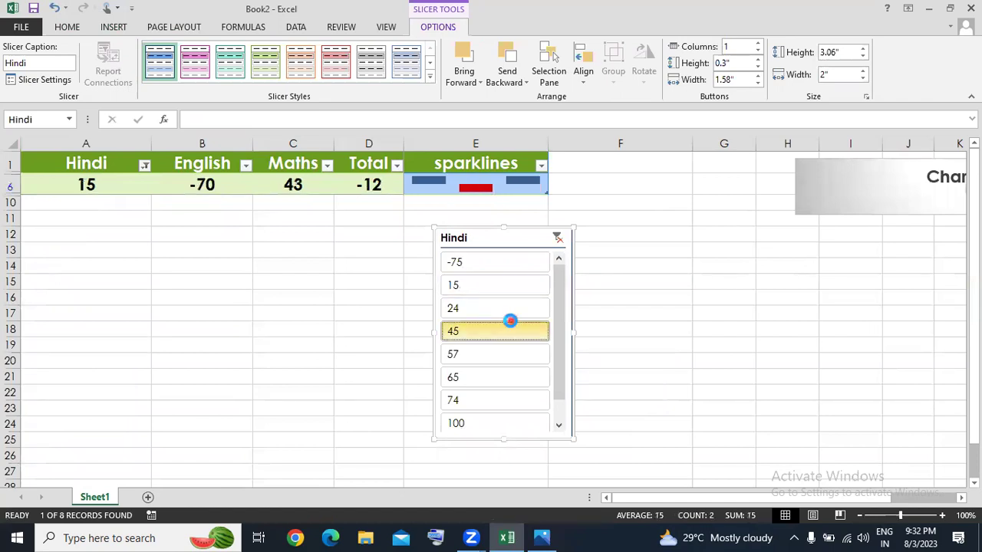
click(506, 366)
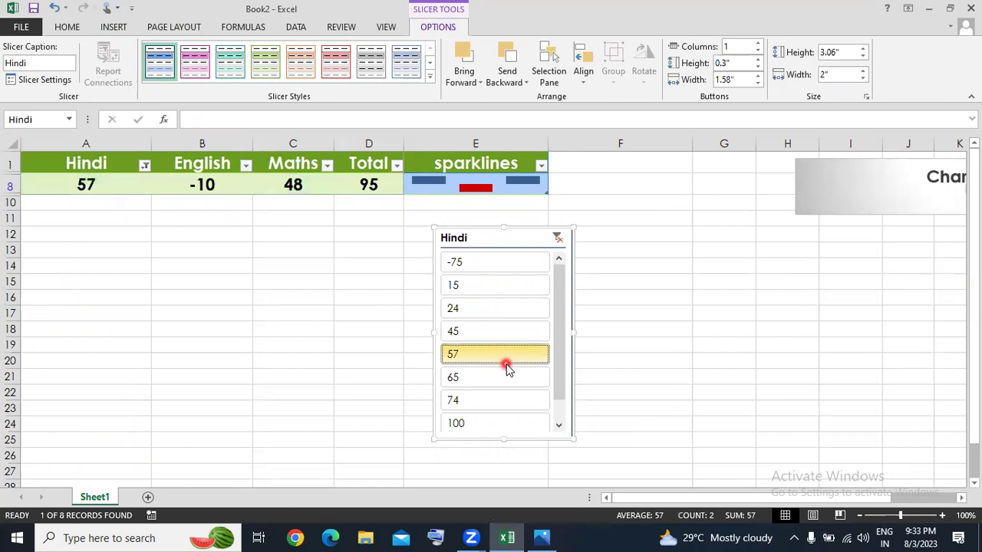
click(502, 397)
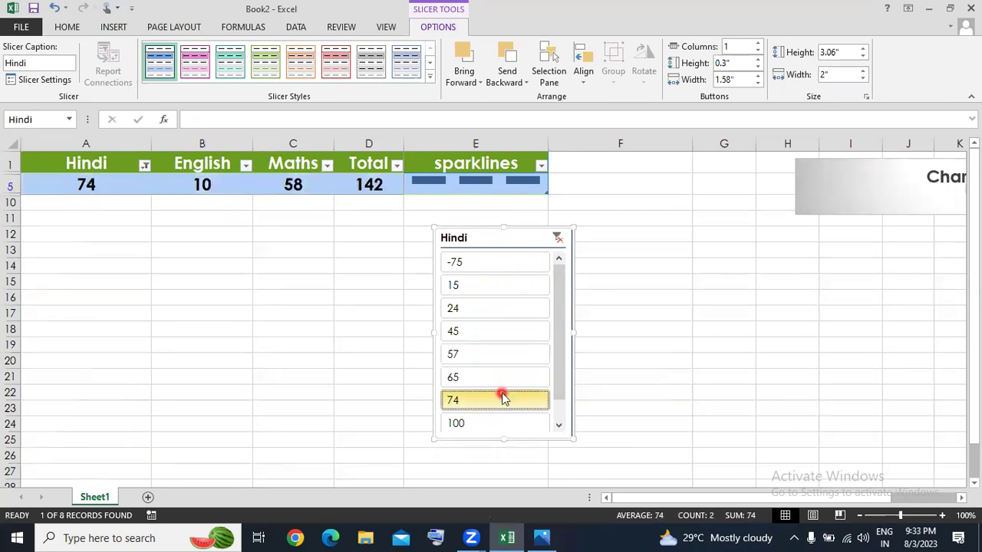
click(532, 288)
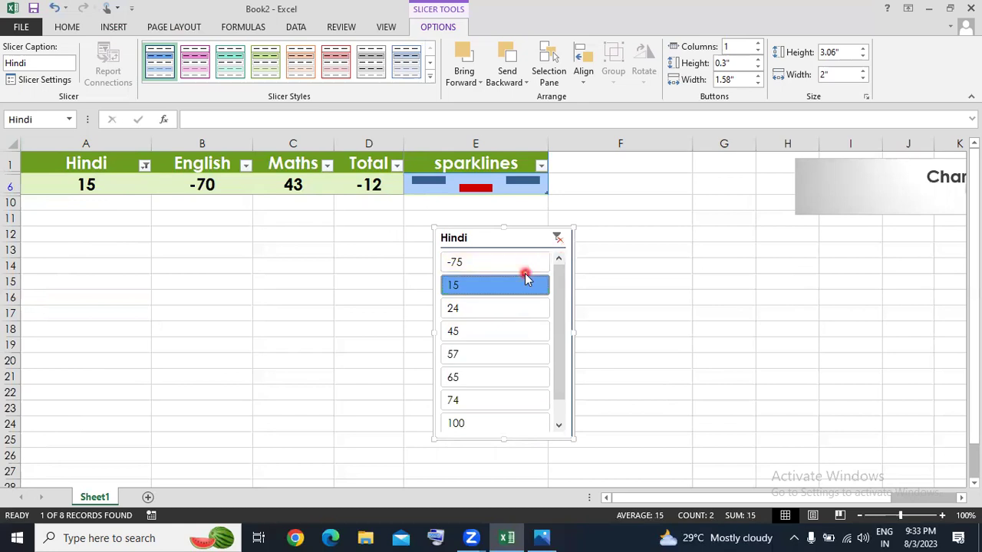
click(623, 309)
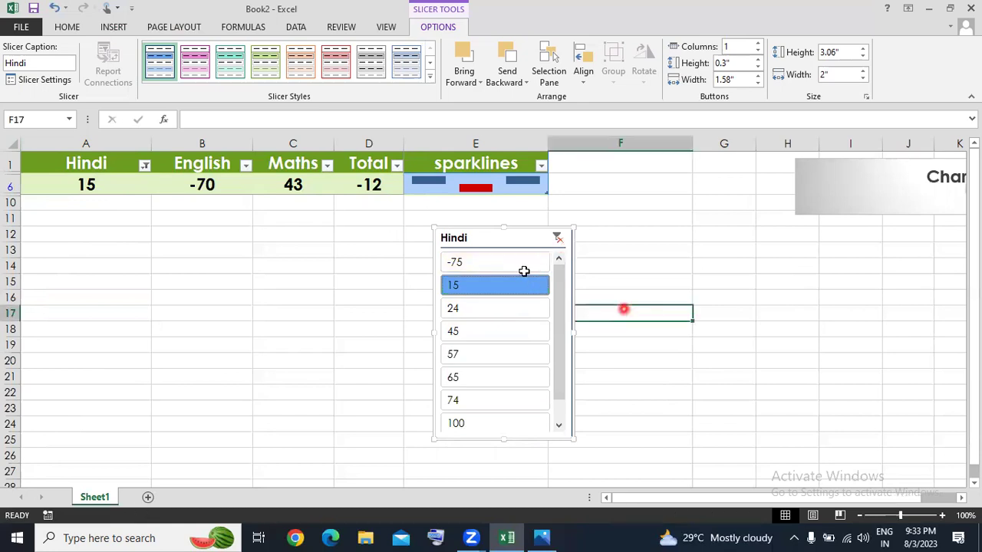
Clear the slicer filter and change the Hindi marks in A8, A5, A9 to 15, 100, 24
click(560, 238)
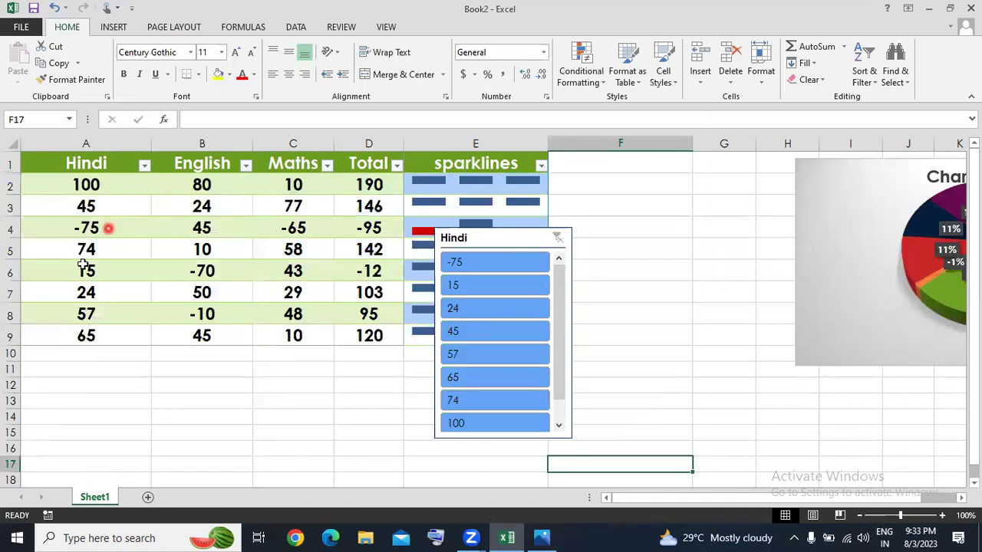
click(86, 311)
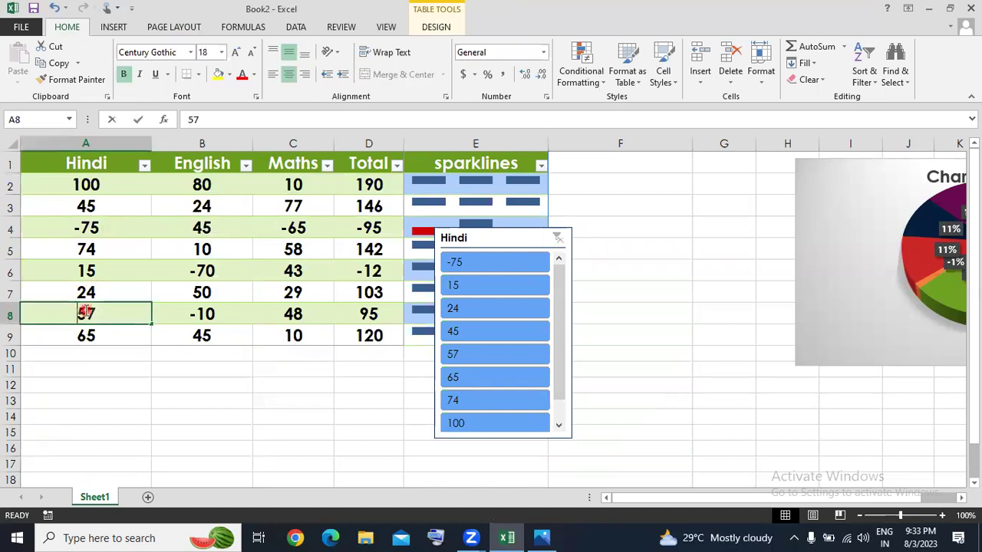
text(15)
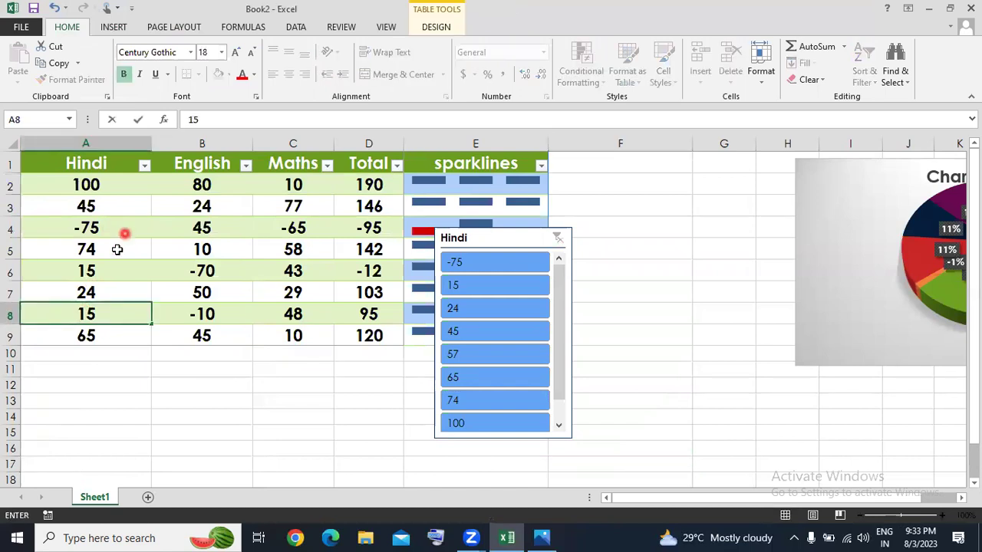
click(117, 249)
text(1)
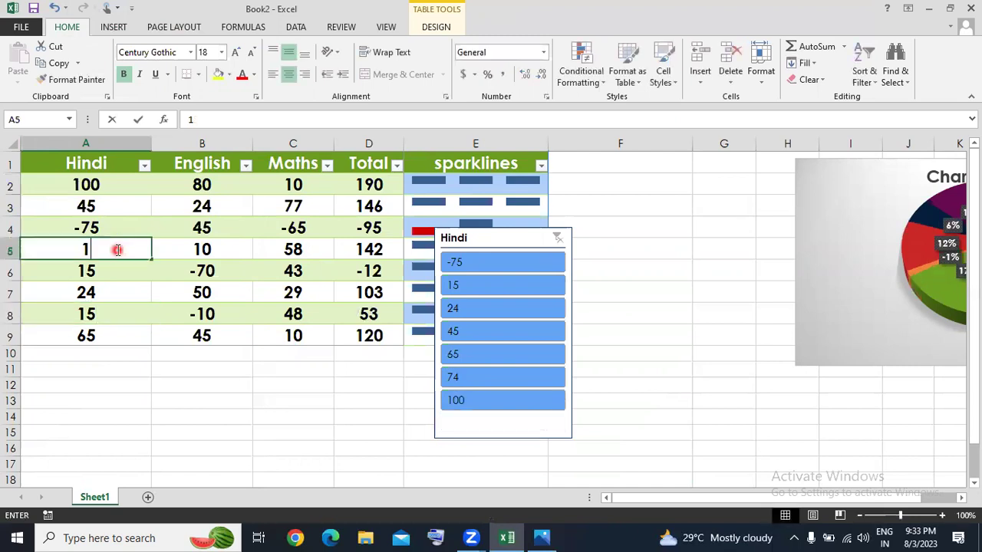
text(00)
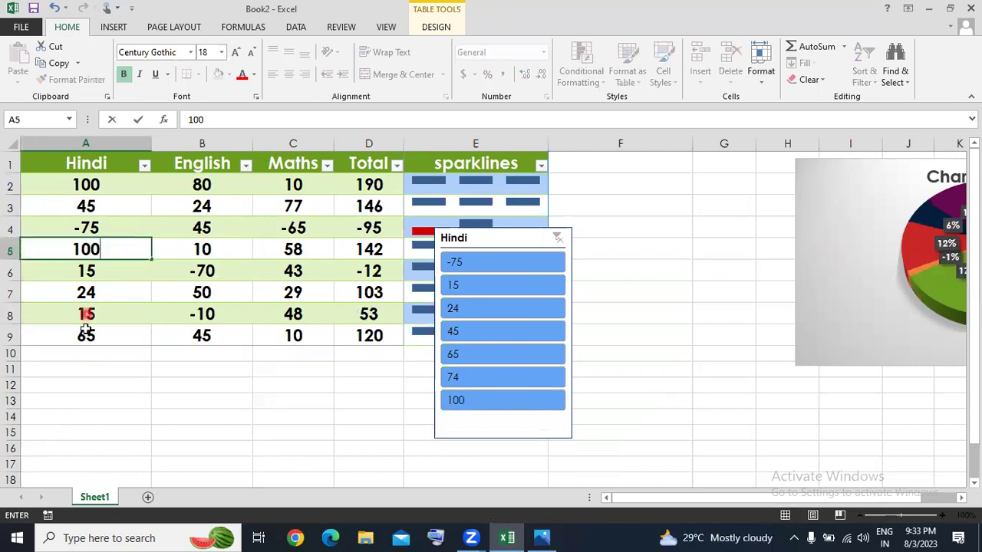
click(85, 330)
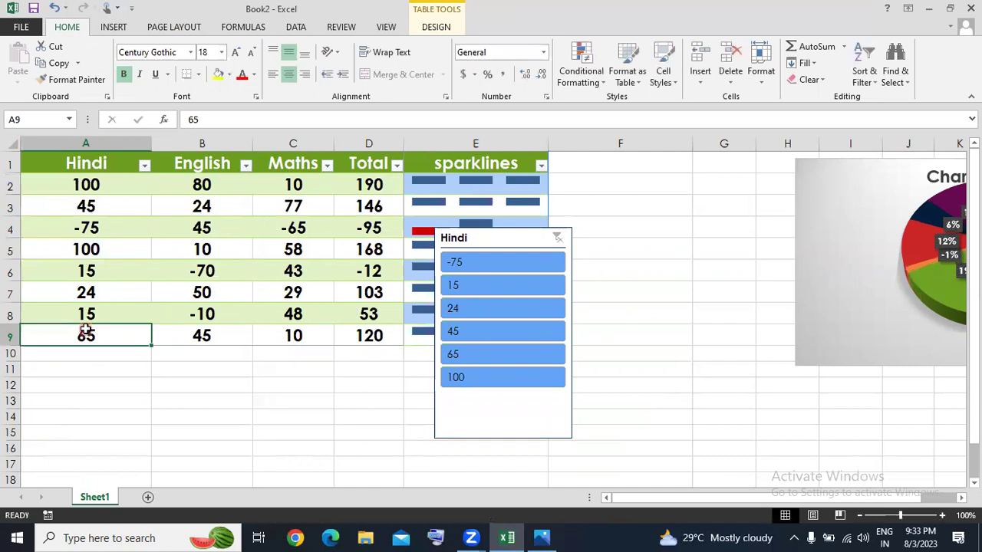
text(24)
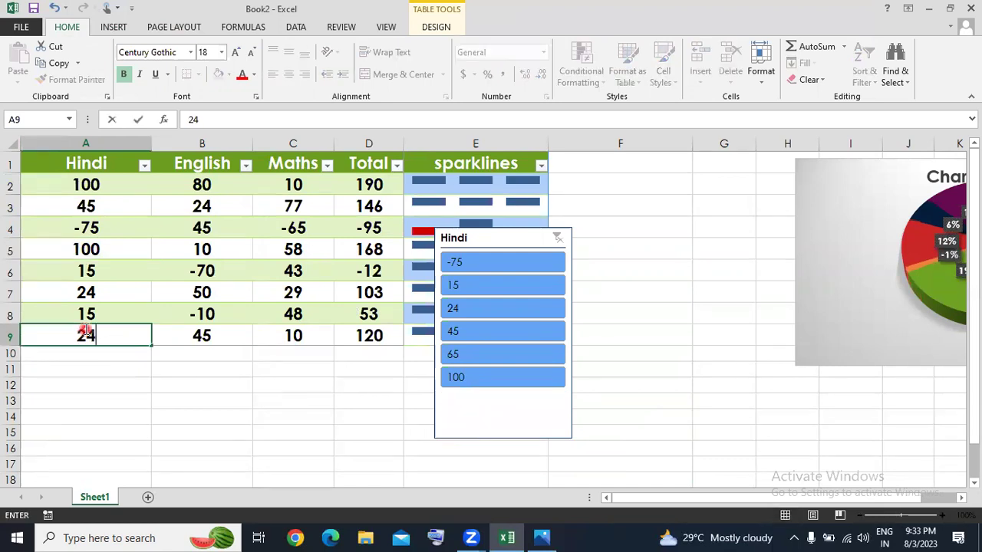
click(120, 387)
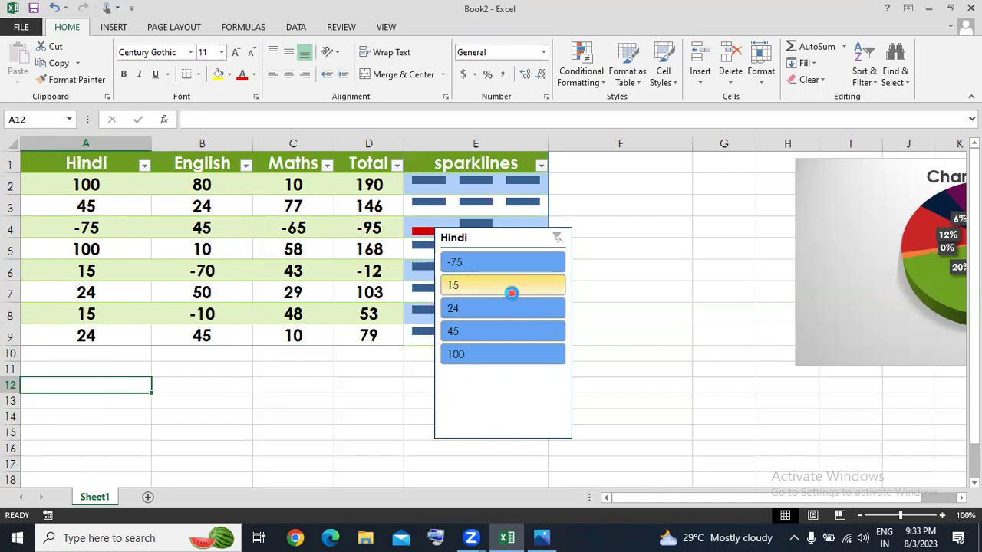
Try the Hindi slicer on values 15 and 24, then clear the filter
click(512, 299)
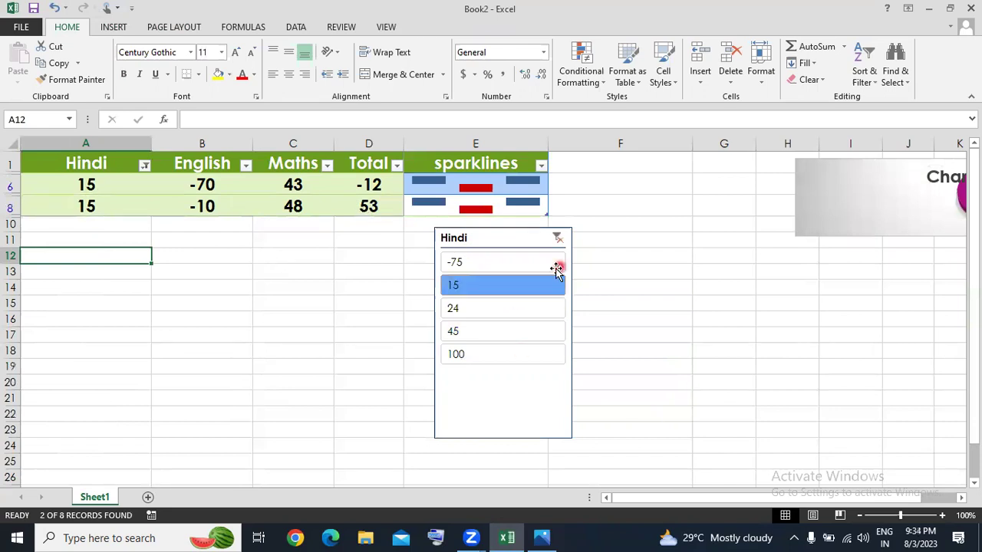
click(517, 319)
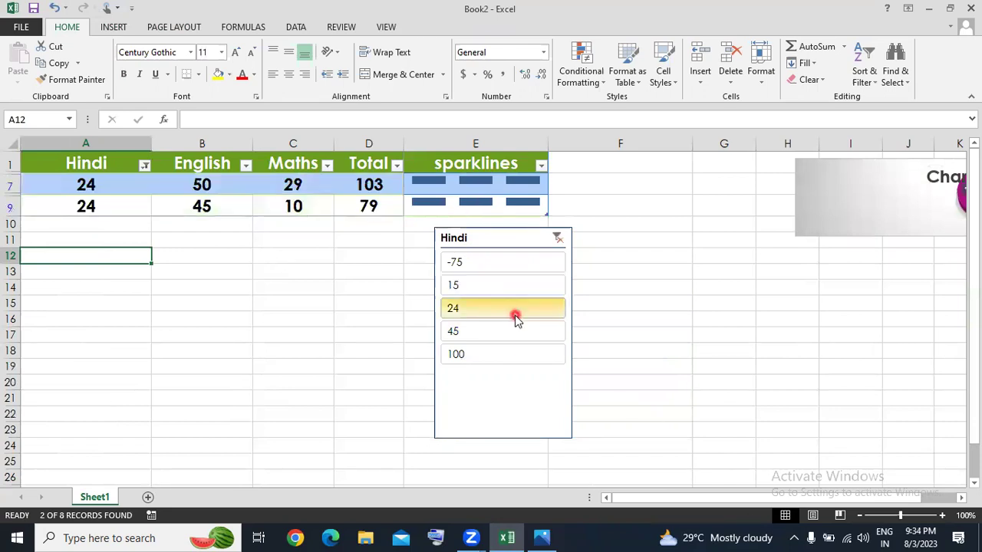
click(562, 239)
click(633, 219)
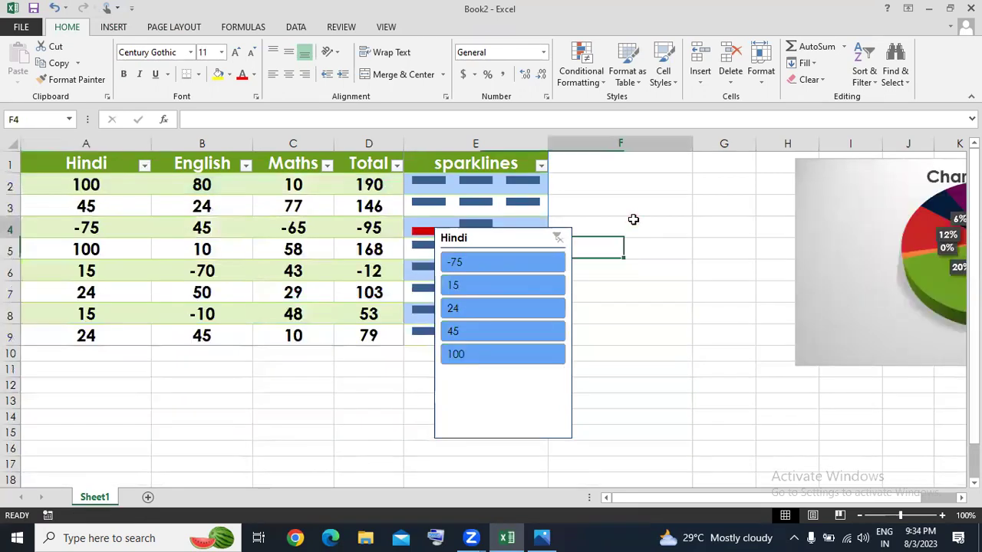
click(114, 27)
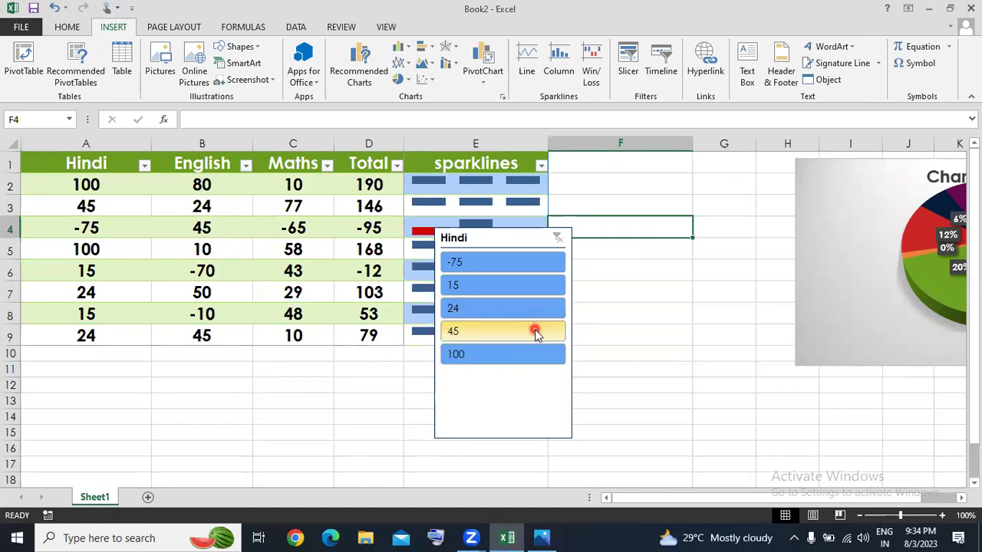
Cancel a Timeline insert and move the Hindi slicer beside the pie chart, off the sparklines
click(677, 66)
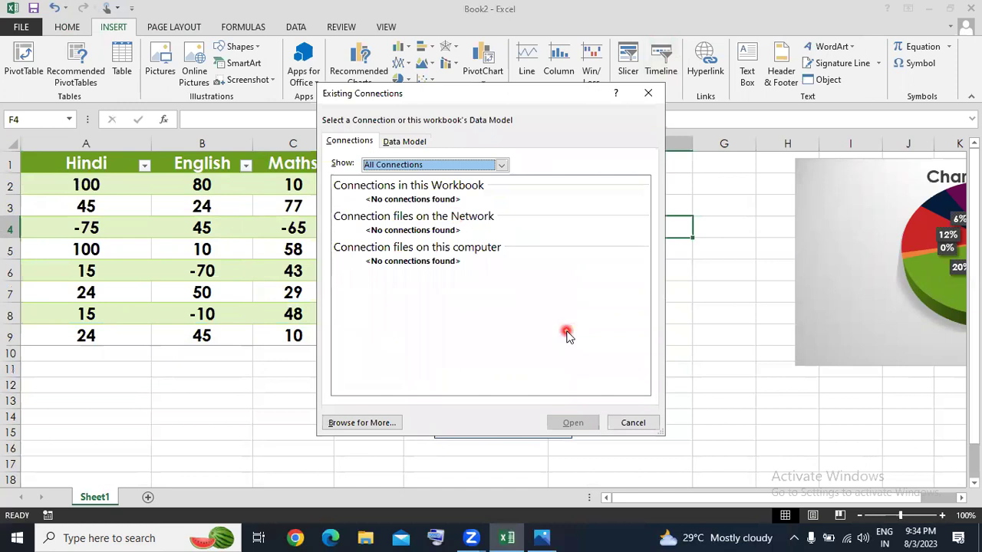
click(626, 423)
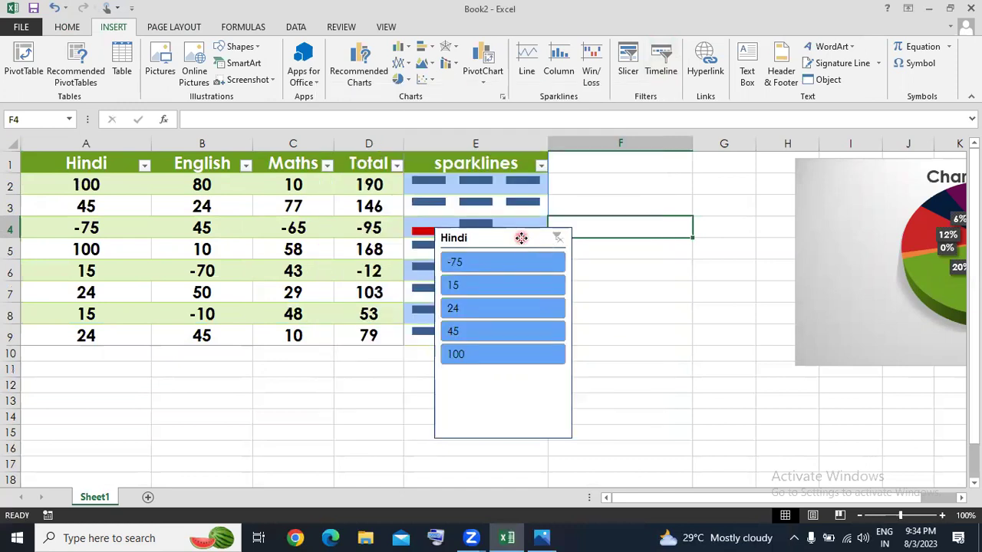
drag(521, 237, 685, 161)
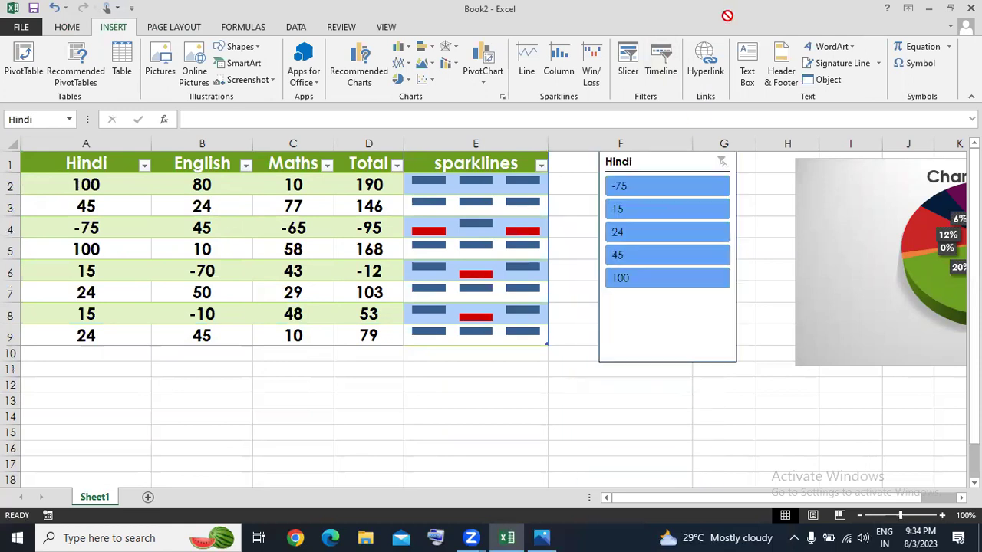
drag(727, 16, 757, 185)
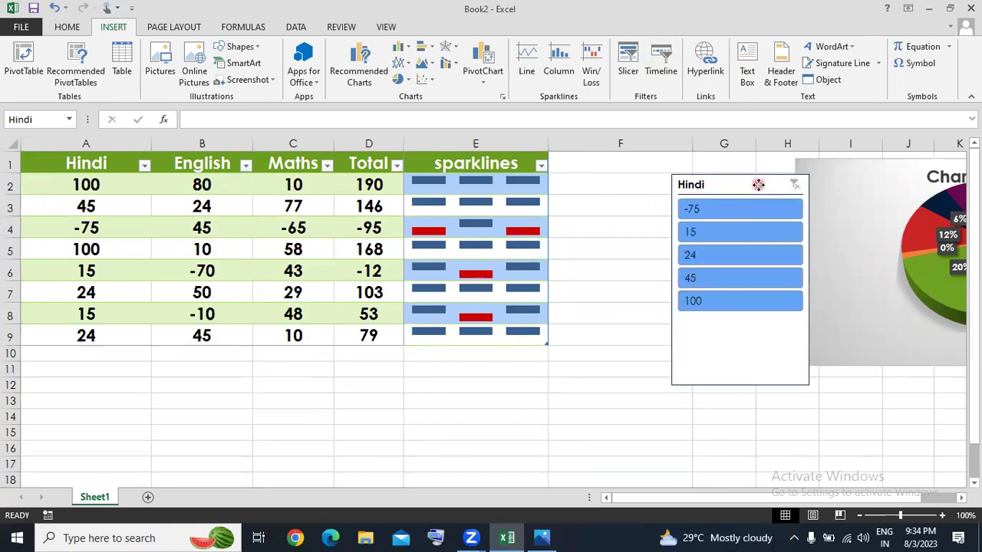
click(758, 185)
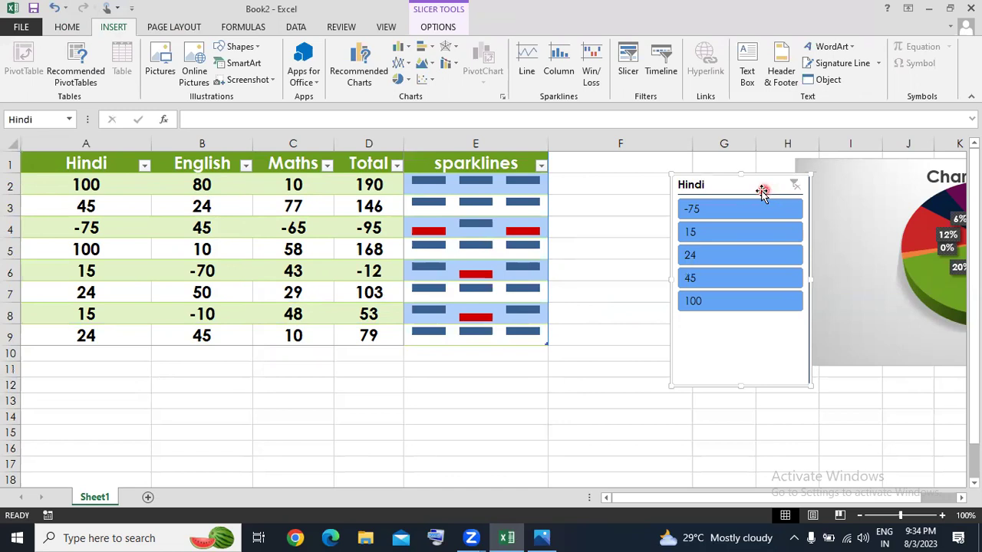
click(629, 251)
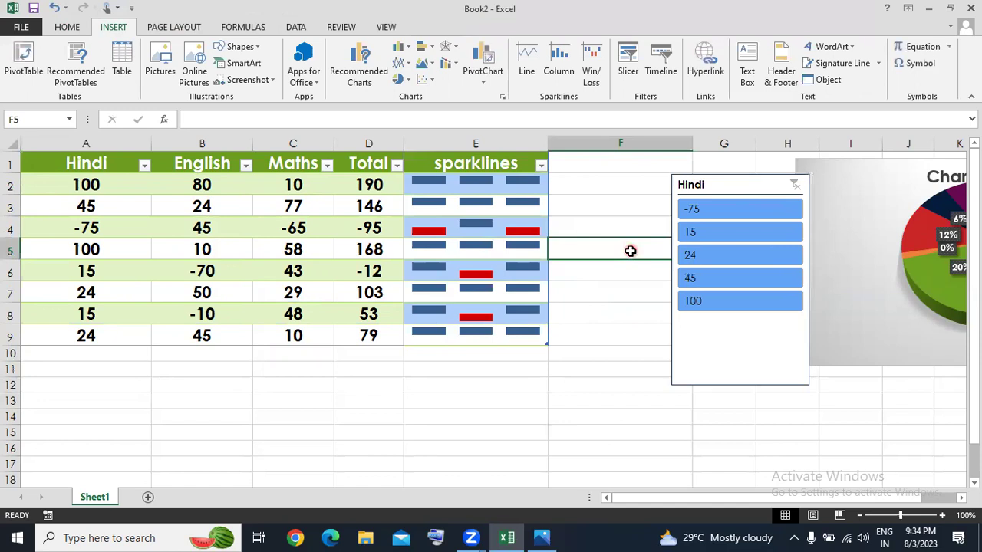
Browse the Formulas tab's Logical functions, then switch to the Data tab with F8 selected
click(402, 420)
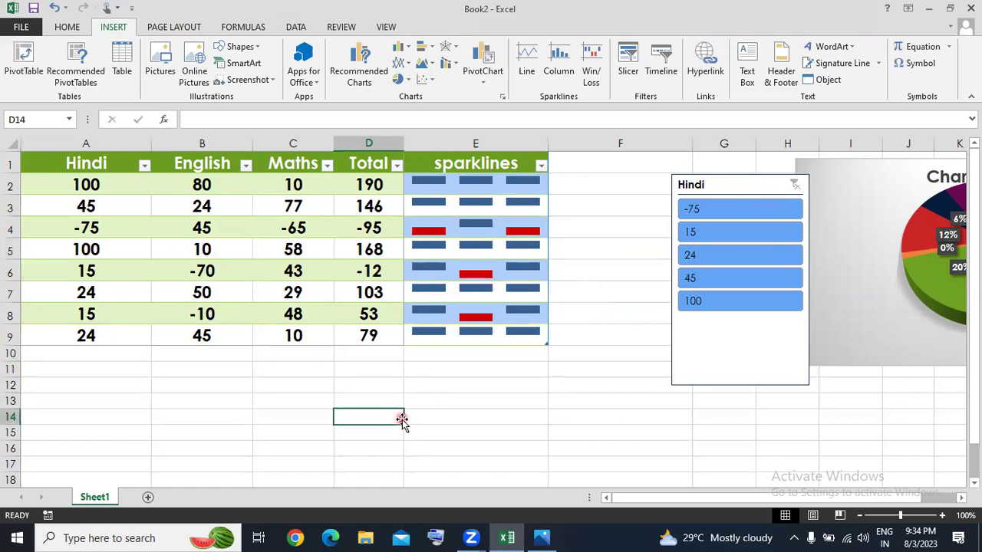
click(396, 395)
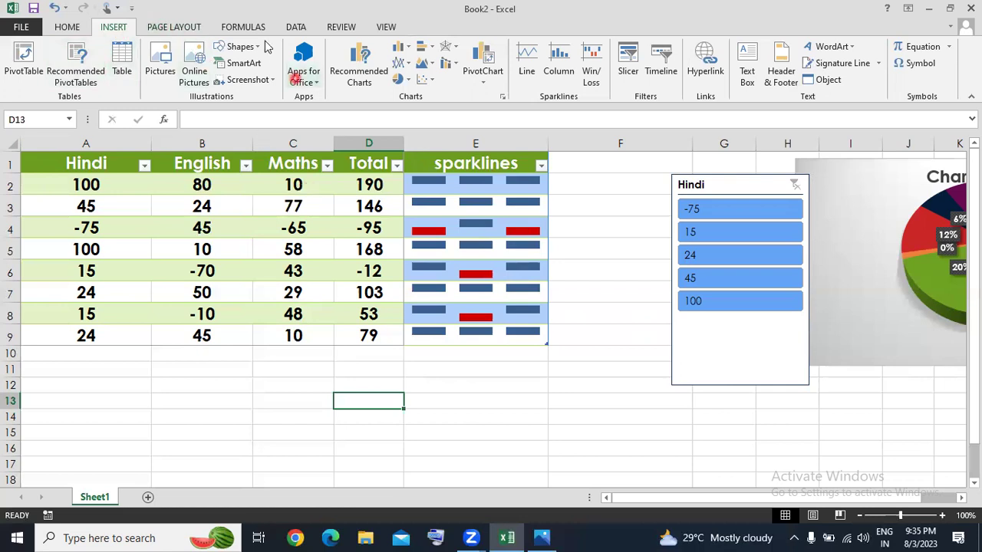
click(242, 27)
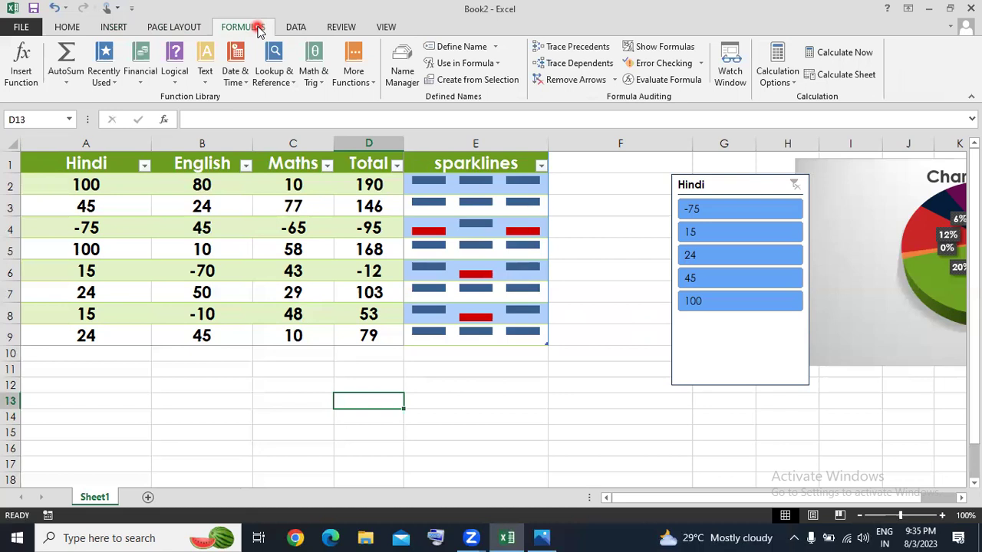
click(178, 80)
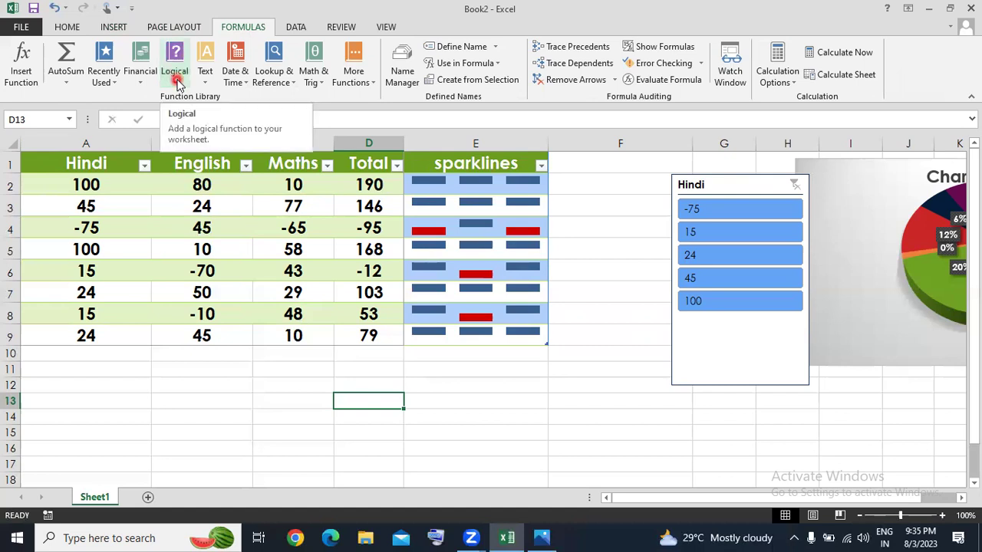
click(281, 32)
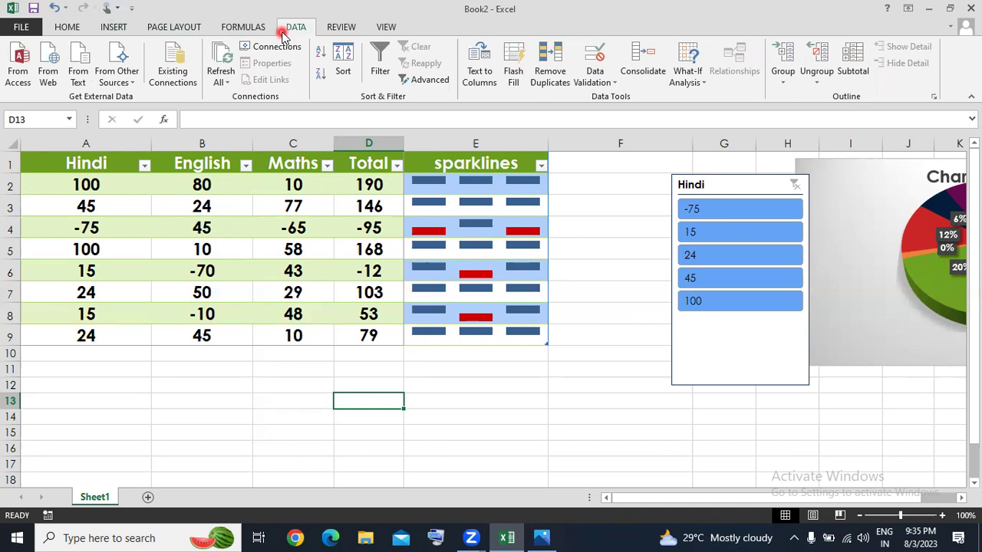
click(649, 320)
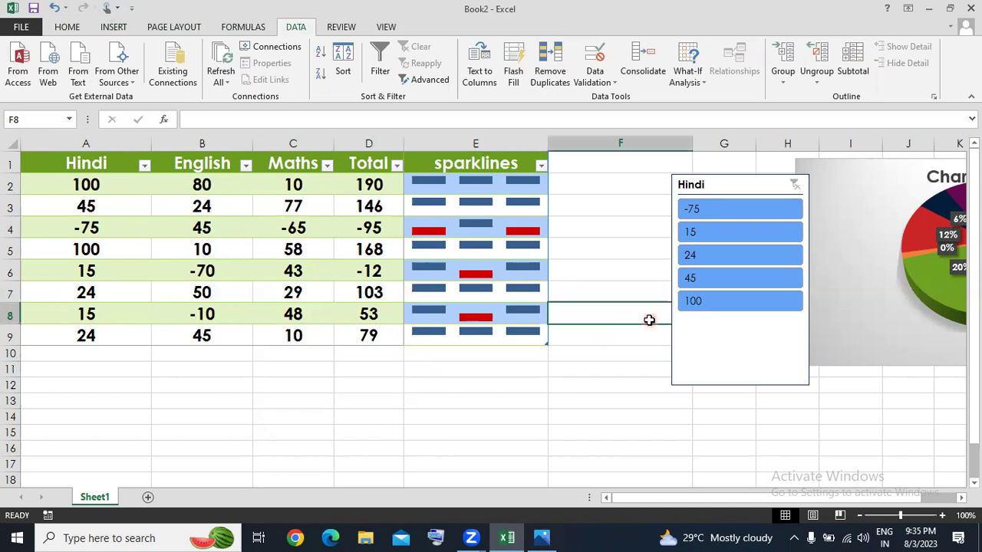